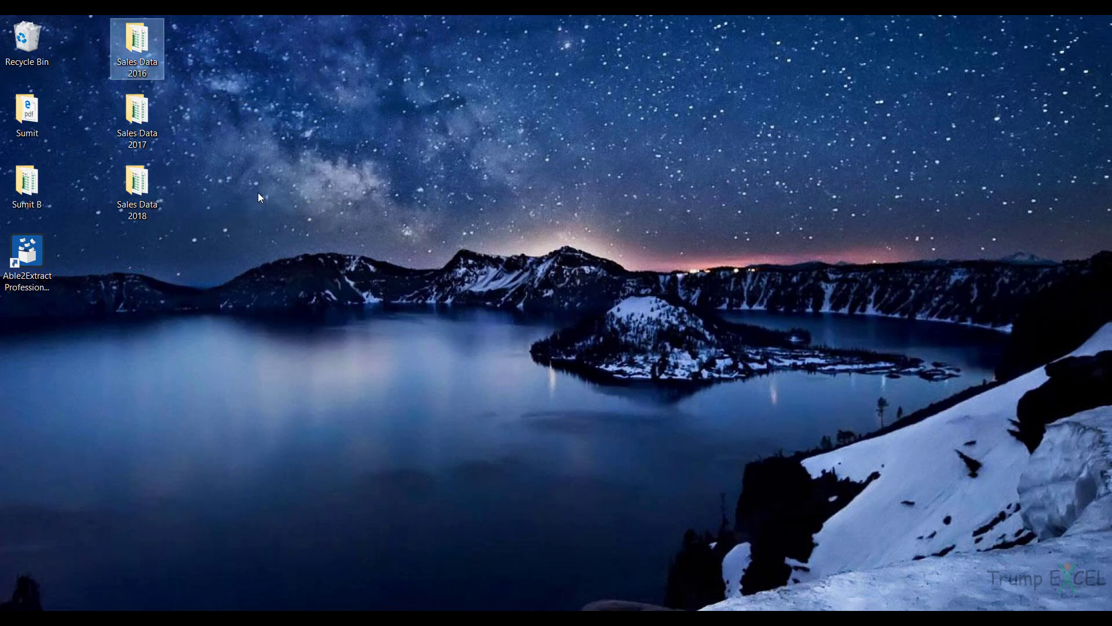
Review the workbooks in the Sales Data 2016 folder and the folder names listed on Sheet2
{"action": "double_click", "coordinate": [141, 62]}
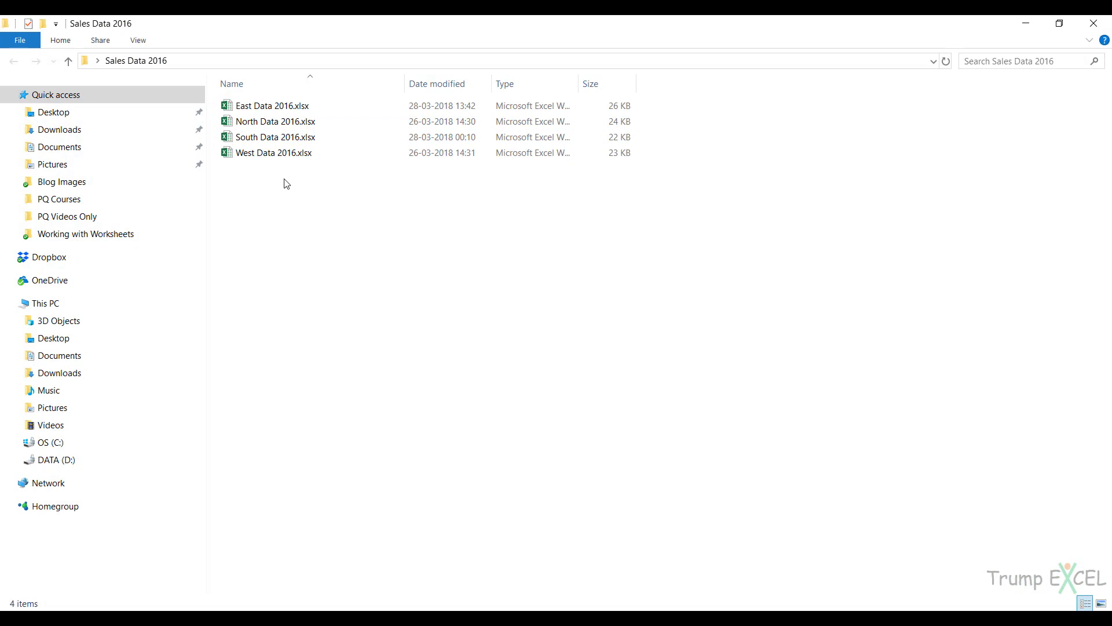
{"action": "left_click", "coordinate": [1094, 23]}
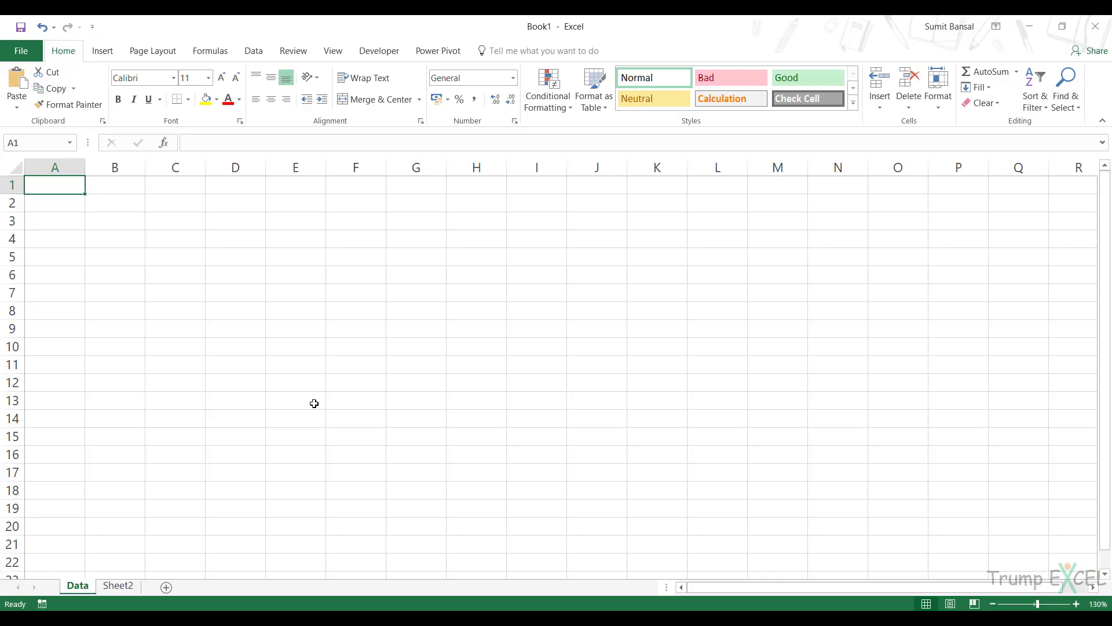
{"action": "left_click", "coordinate": [118, 585]}
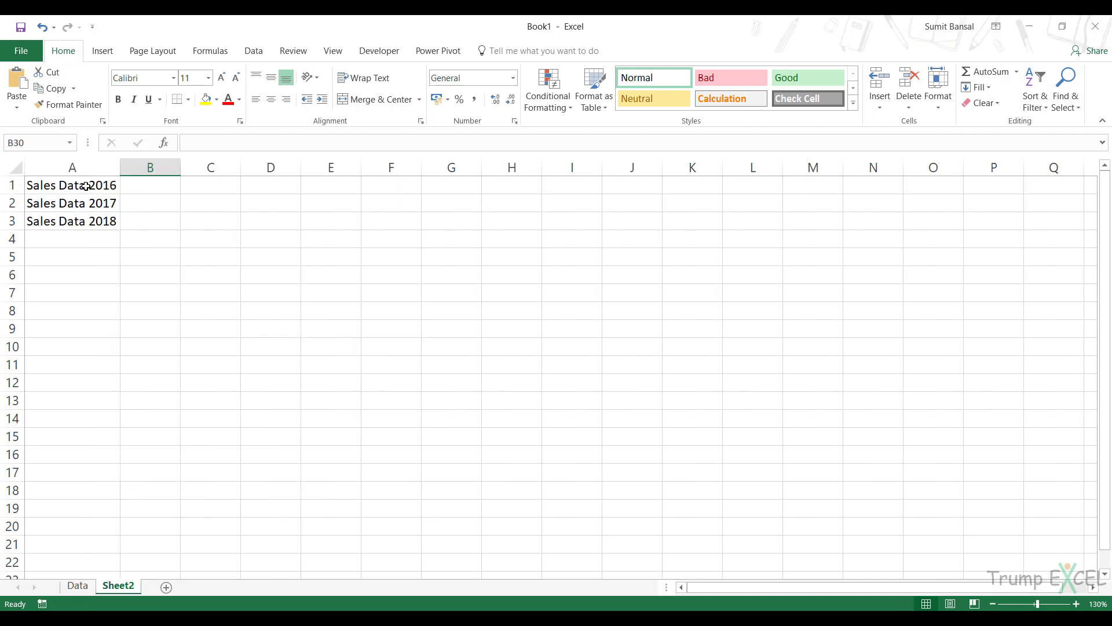
Enter the header "Folder Selection" in cell A1 of the Data sheet
{"action": "left_click", "coordinate": [76, 585]}
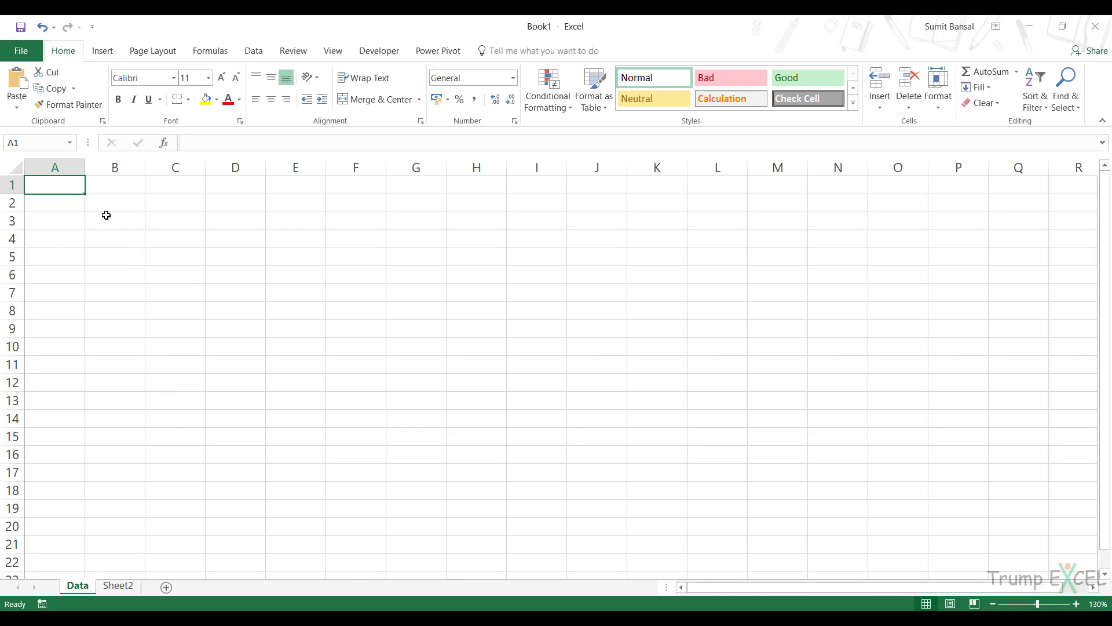
{"action": "type", "text": "Fol"}
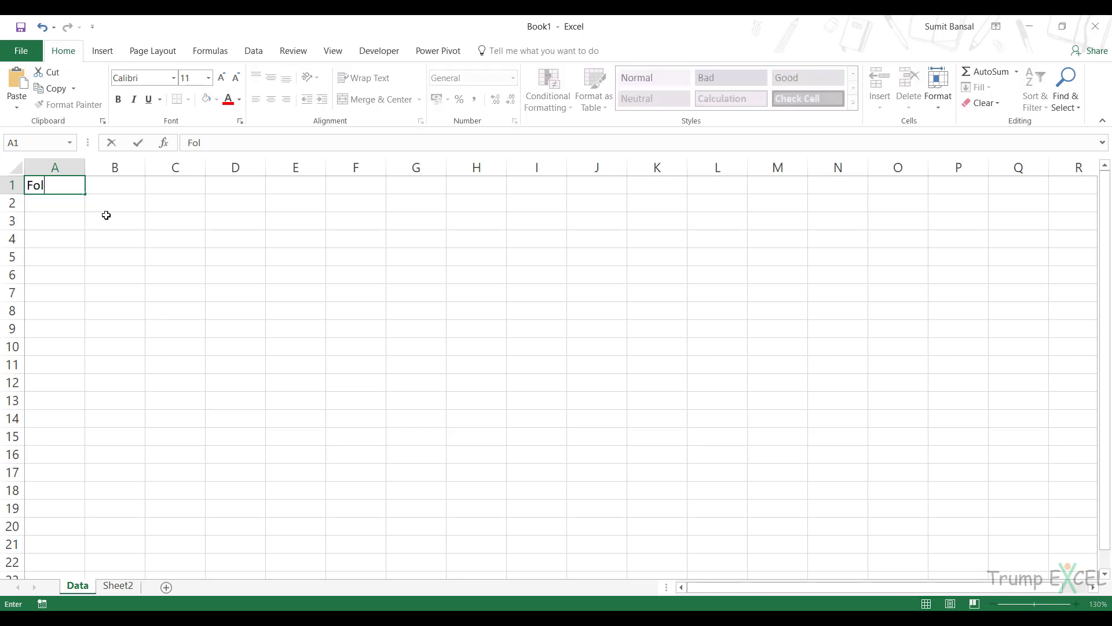
{"action": "type", "text": "der Selection"}
{"action": "key", "text": "Return"}
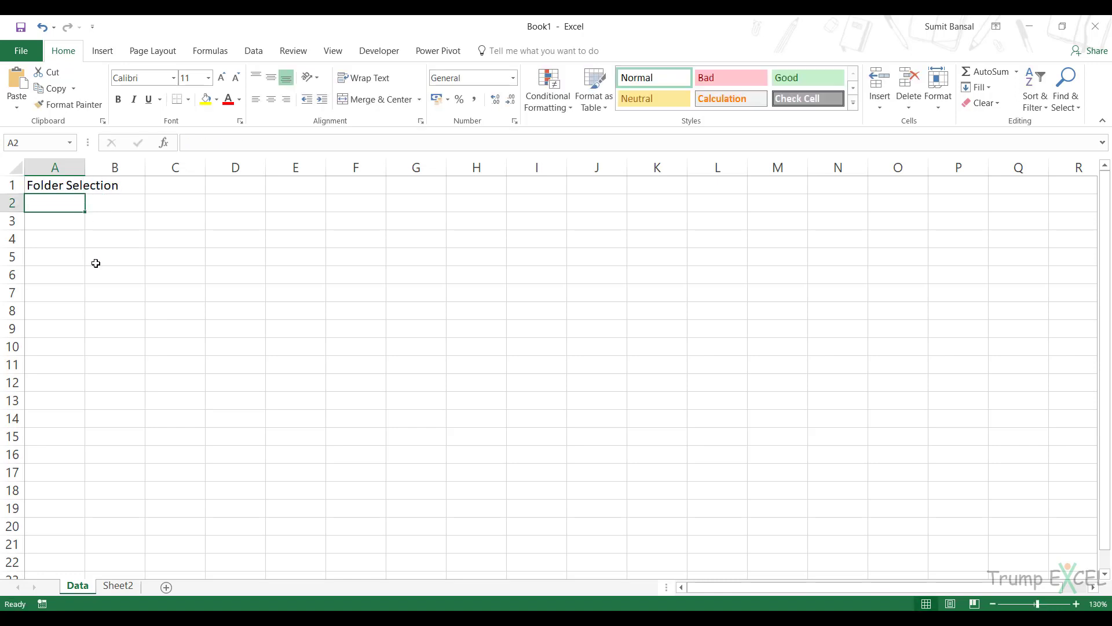
Set up a data validation rule for cell A2, below the header, that allows a list
{"action": "left_click", "coordinate": [62, 187]}
{"action": "left_click", "coordinate": [64, 196]}
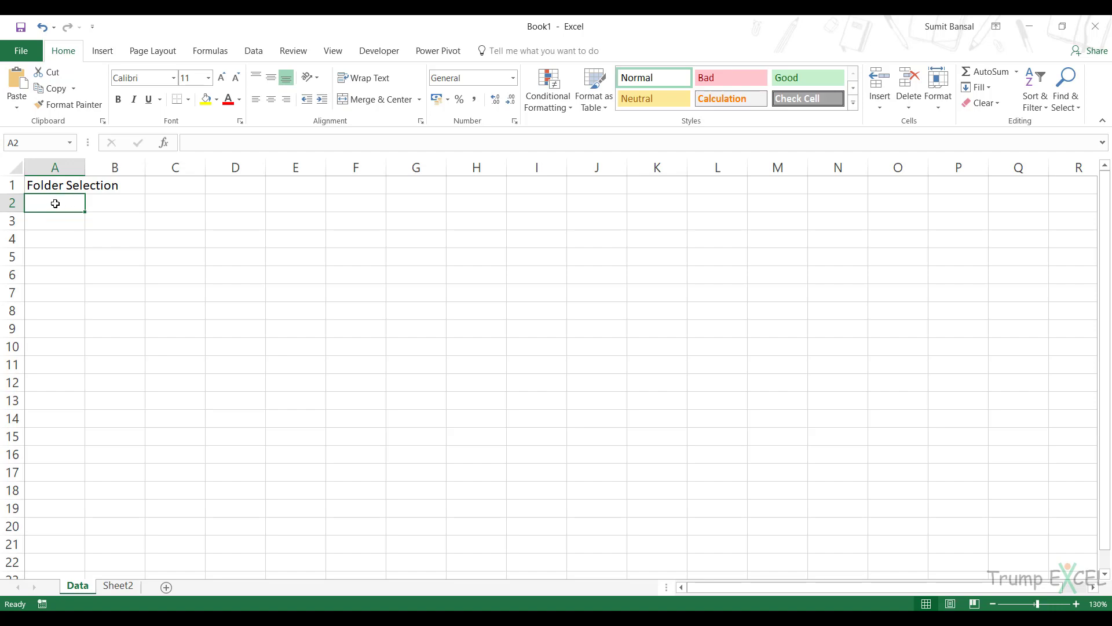
{"action": "left_click", "coordinate": [253, 51]}
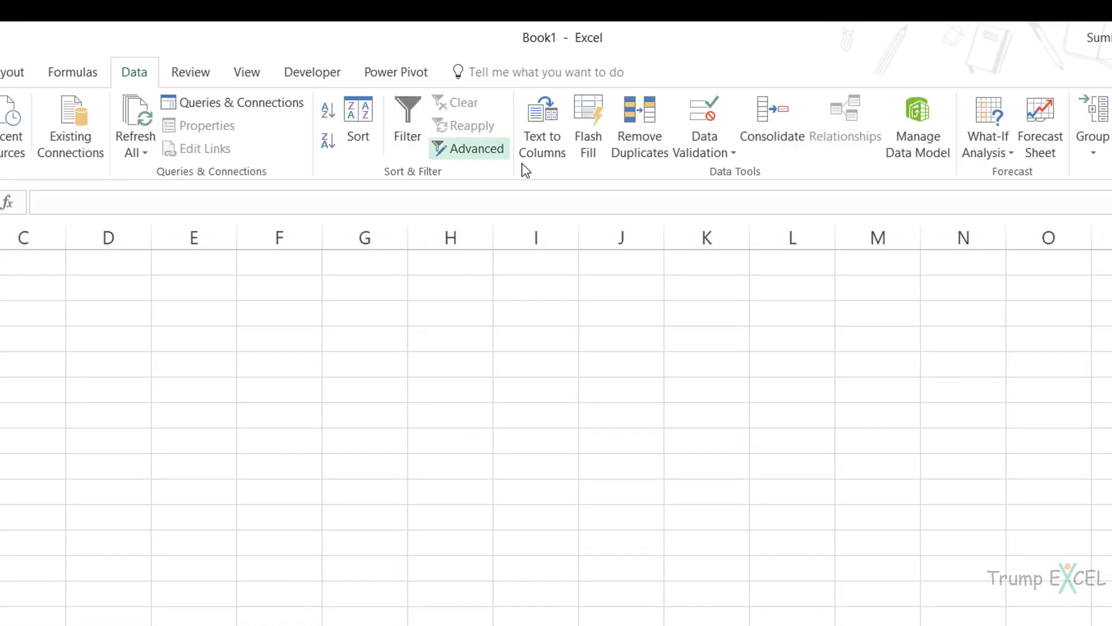
{"action": "left_click", "coordinate": [722, 120]}
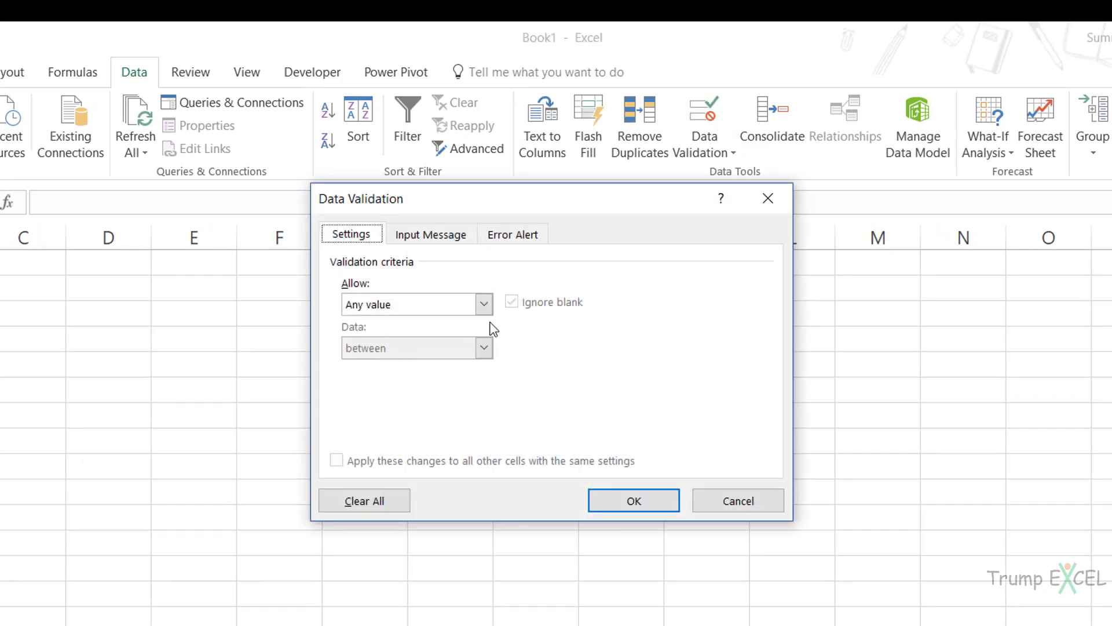
{"action": "left_click", "coordinate": [484, 304]}
{"action": "left_click", "coordinate": [463, 367]}
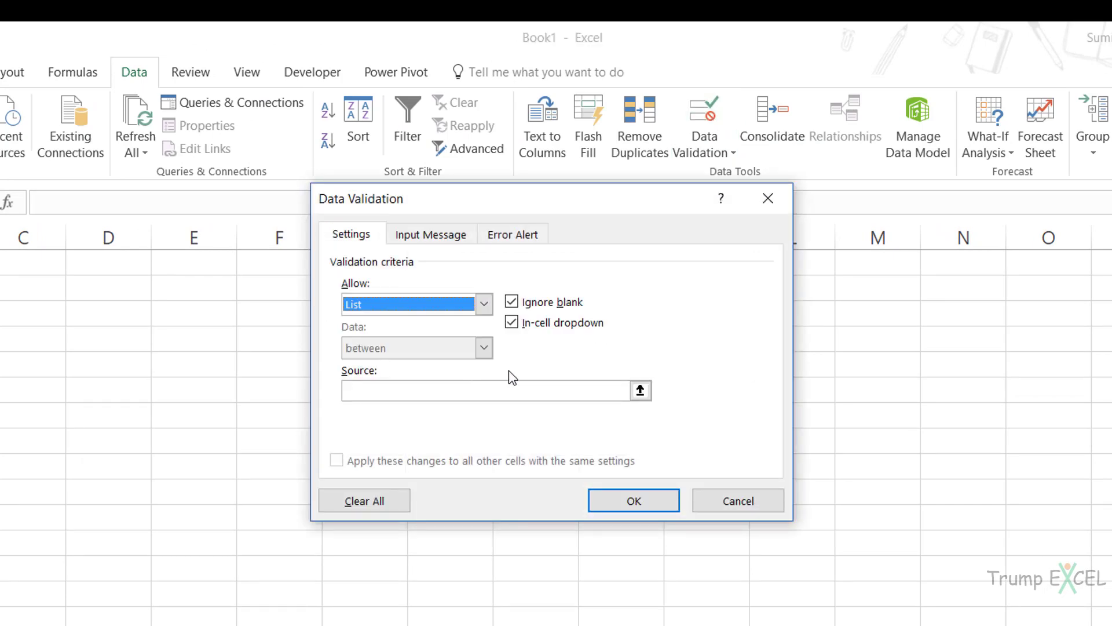
Use Sheet2 cells A1:A3 as the list source, apply the validation and check the choices offered in cell A2
{"action": "left_click", "coordinate": [640, 389]}
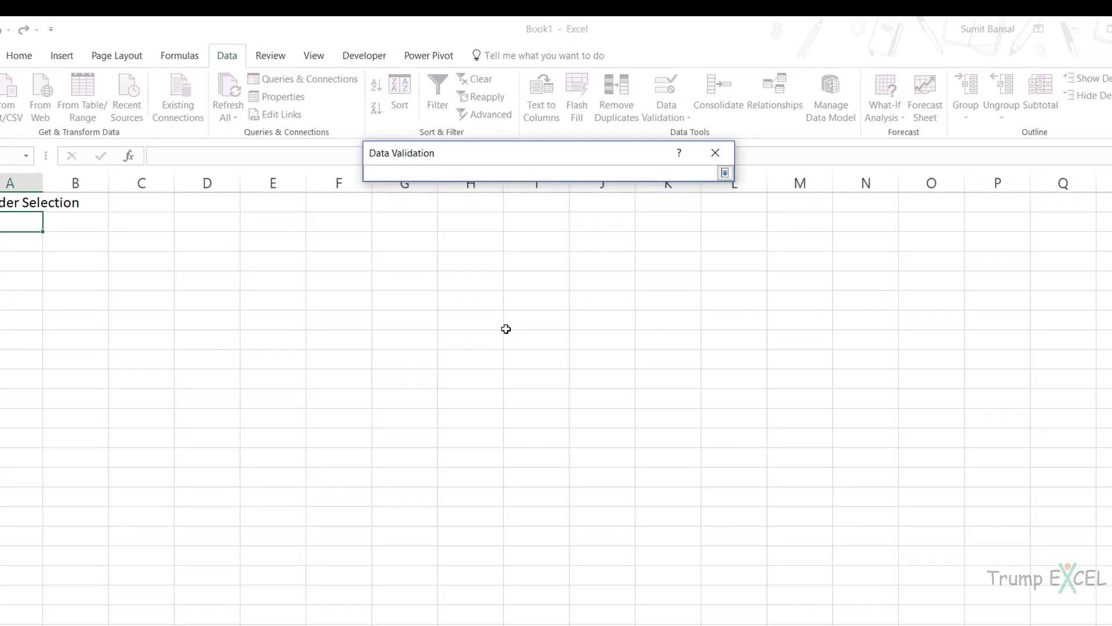
{"action": "left_click", "coordinate": [118, 585]}
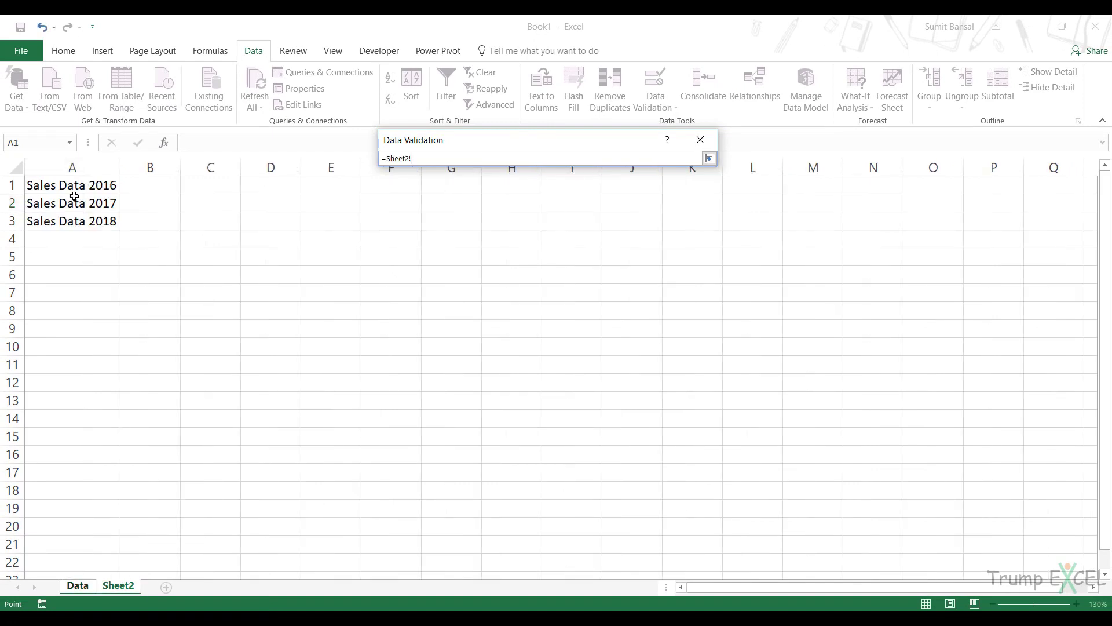
{"action": "left_click_drag", "start_coordinate": [74, 185], "coordinate": [74, 221]}
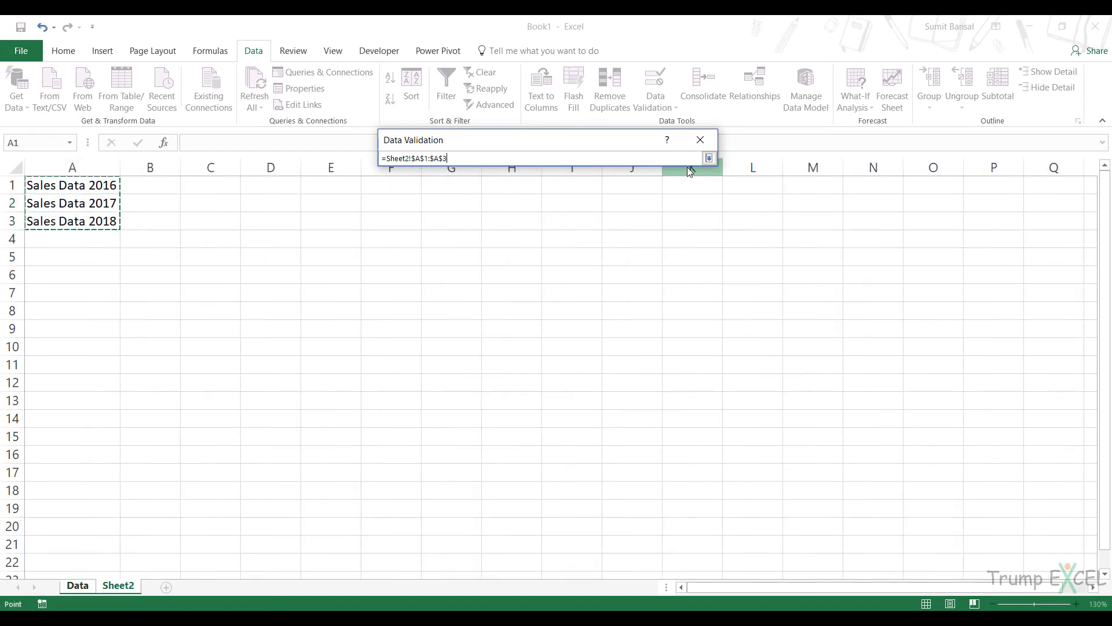
{"action": "left_click", "coordinate": [709, 159]}
{"action": "left_click", "coordinate": [604, 350]}
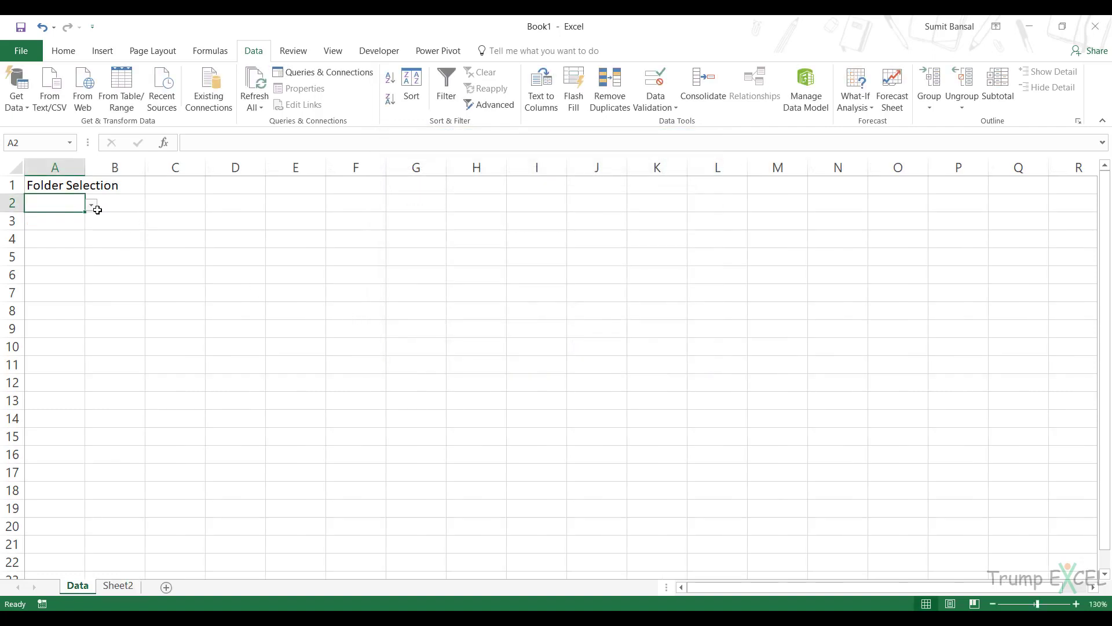
{"action": "left_click", "coordinate": [91, 205]}
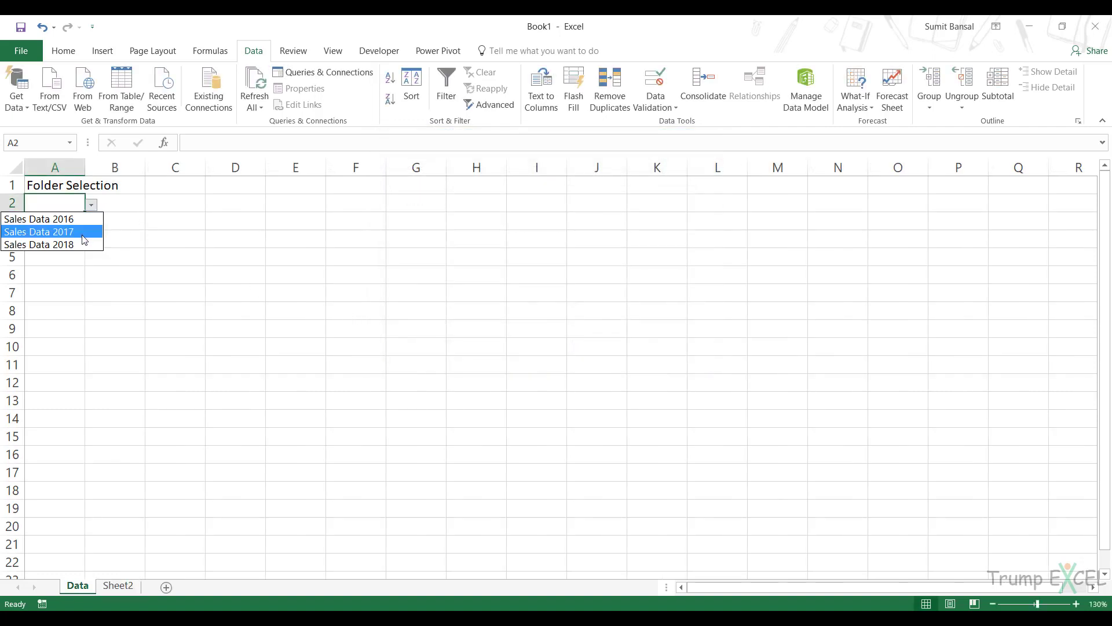
{"action": "left_click", "coordinate": [90, 205]}
Convert cells A1:A2 into a table with headers
{"action": "left_click_drag", "start_coordinate": [70, 185], "coordinate": [64, 204]}
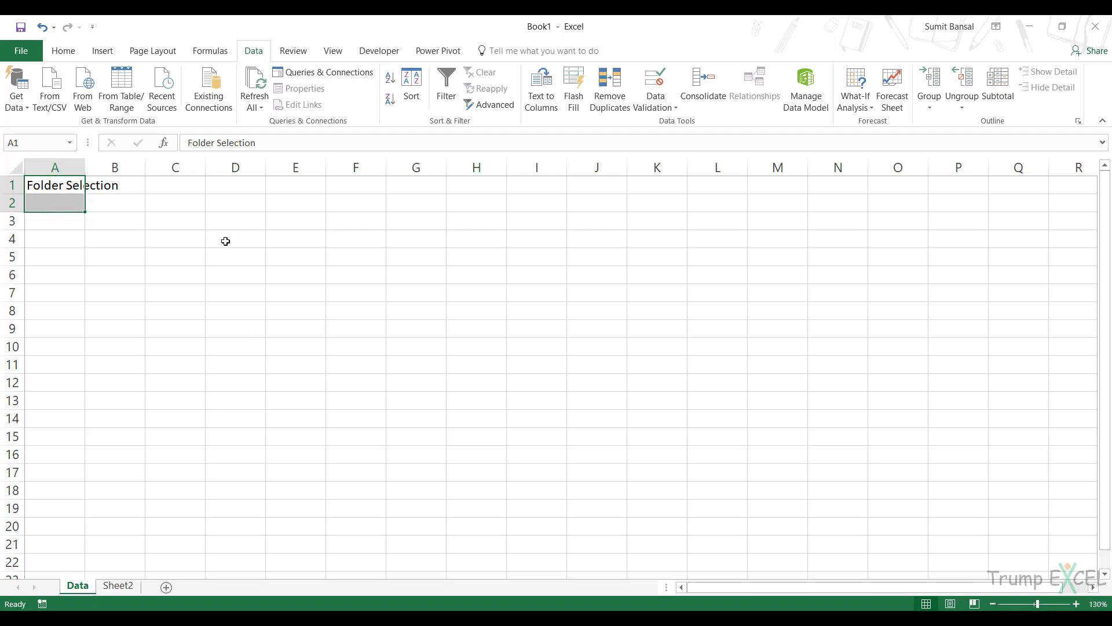
{"action": "left_click", "coordinate": [113, 53]}
{"action": "left_click", "coordinate": [121, 84]}
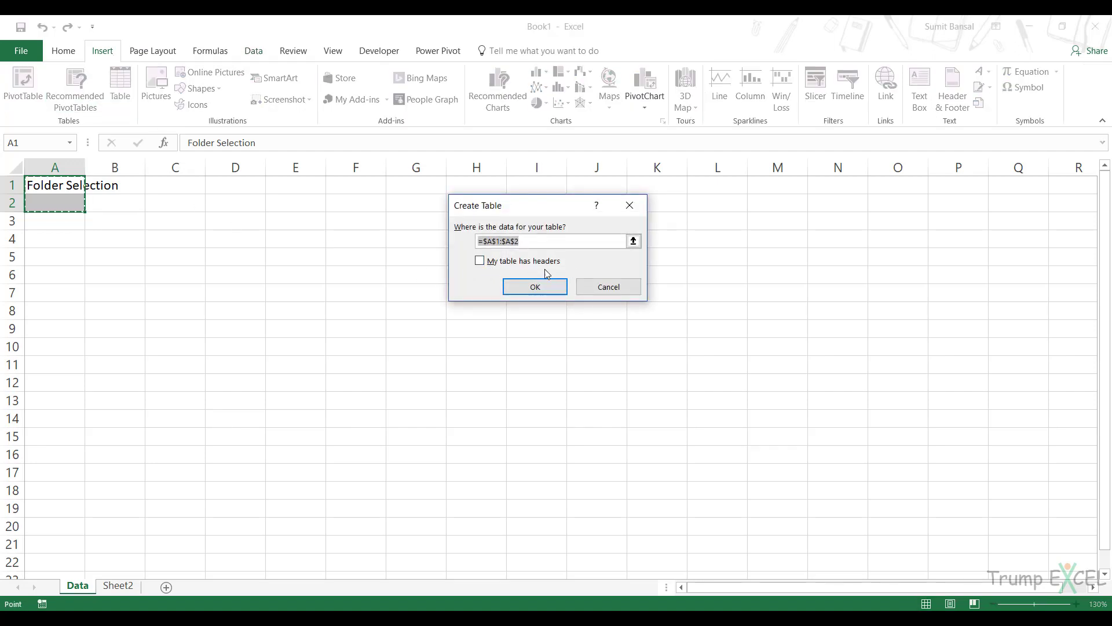
{"action": "left_click", "coordinate": [502, 262]}
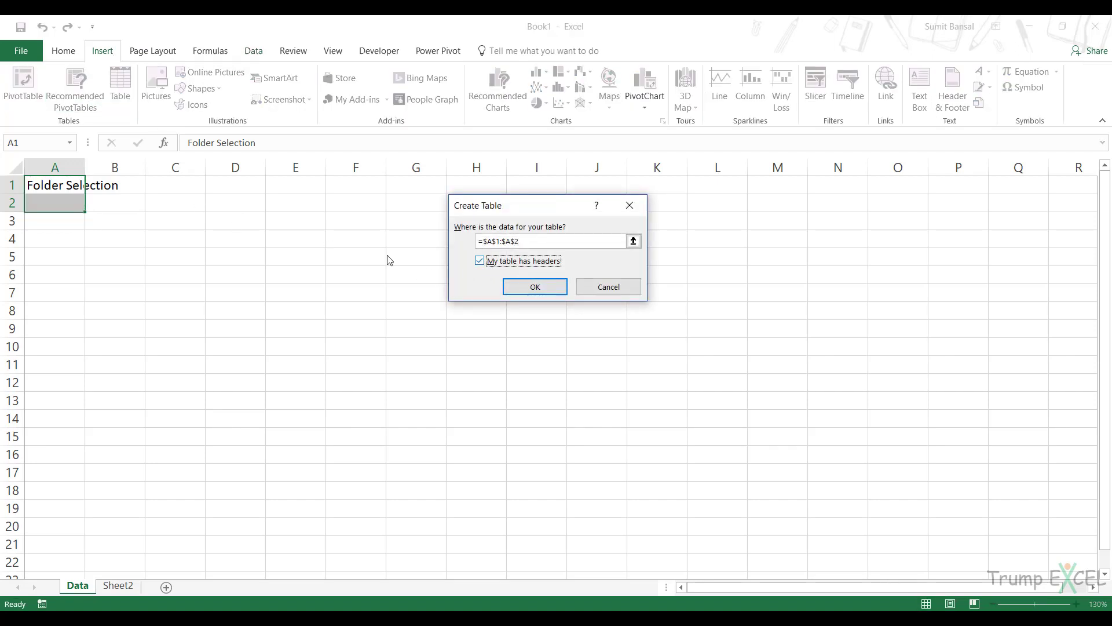
{"action": "left_click", "coordinate": [508, 293]}
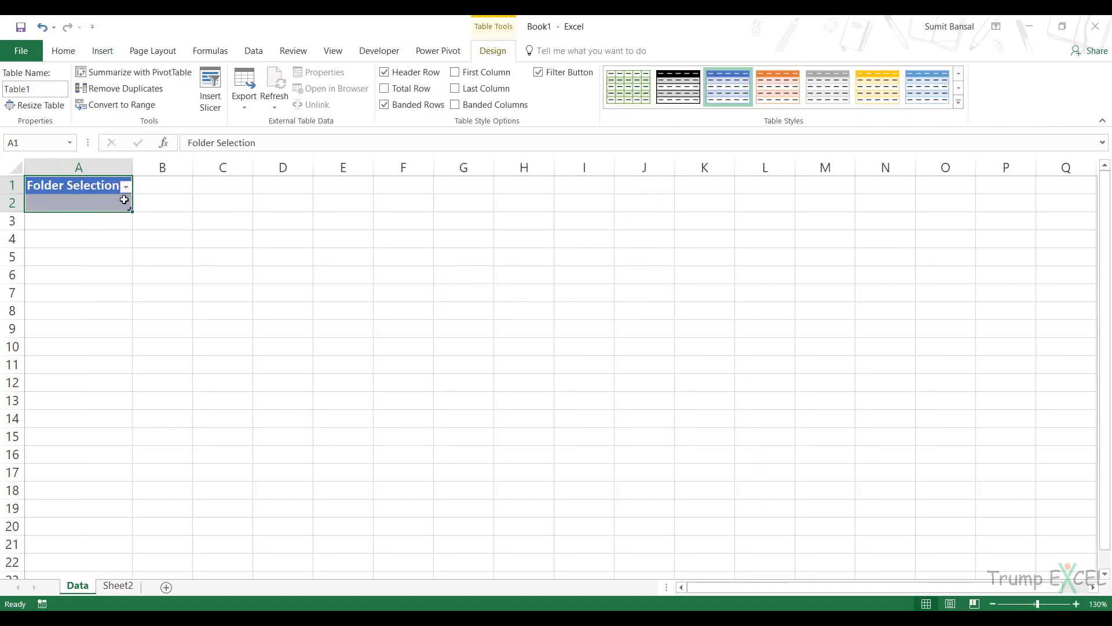
Choose Sales Data 2017 as the folder selection in cell A2
{"action": "left_click", "coordinate": [127, 204]}
{"action": "left_click", "coordinate": [139, 206]}
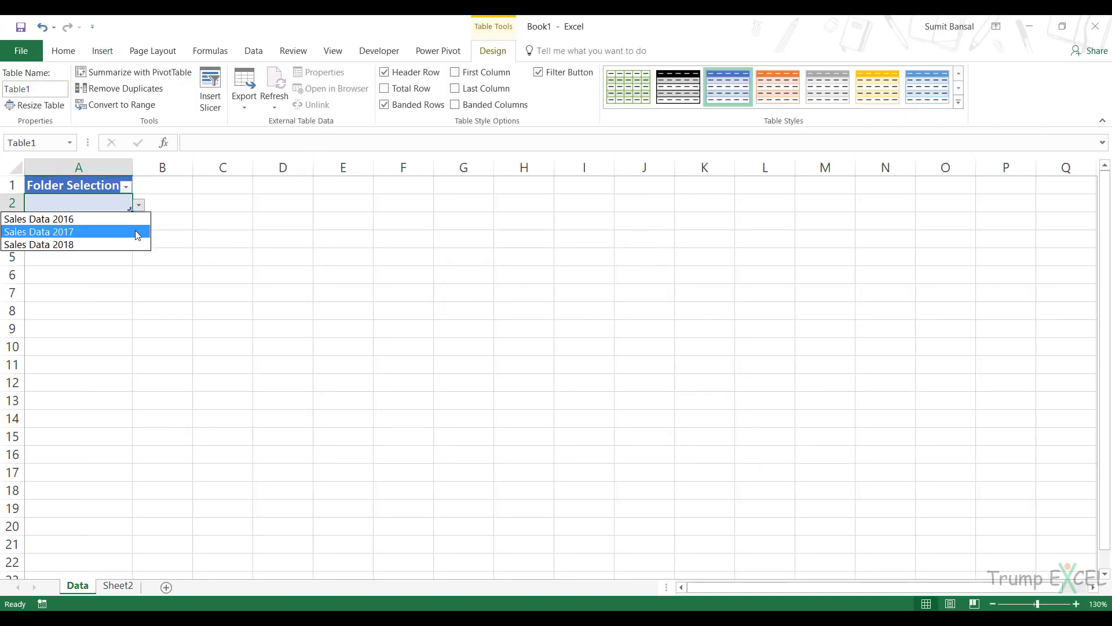
{"action": "left_click", "coordinate": [138, 231]}
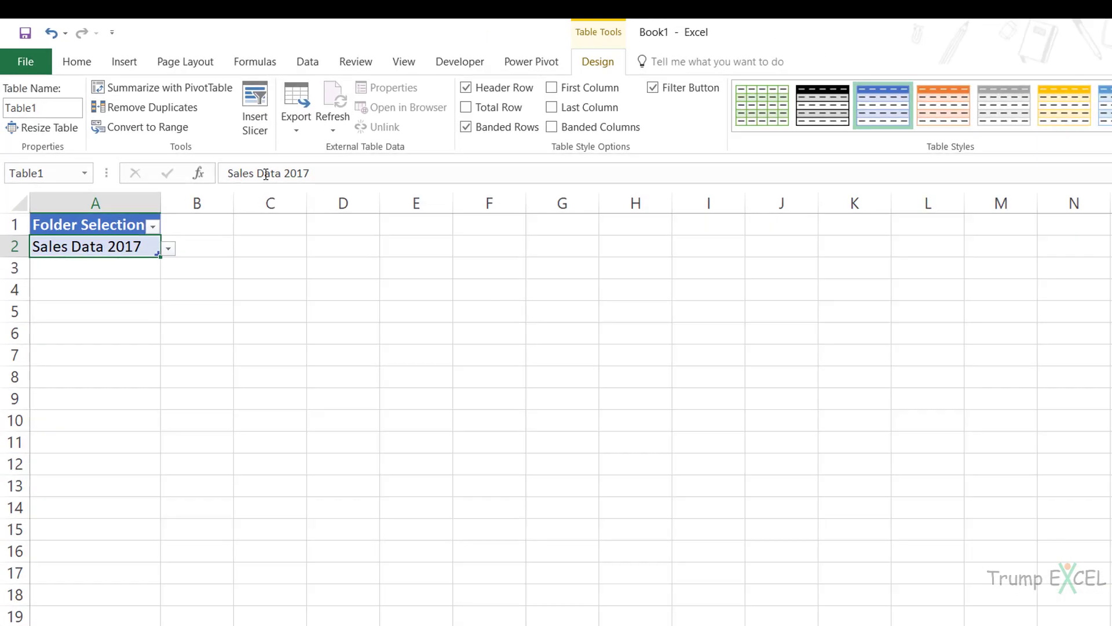
Rename the folder selection table as FolderName
{"action": "left_click", "coordinate": [100, 190]}
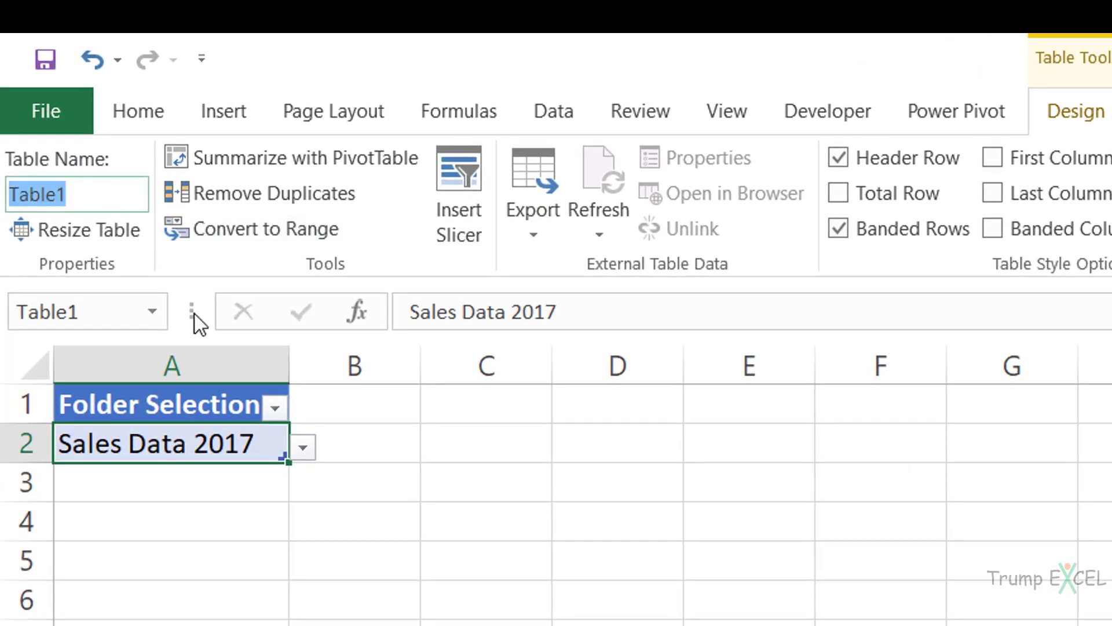
{"action": "type", "text": "Folder"}
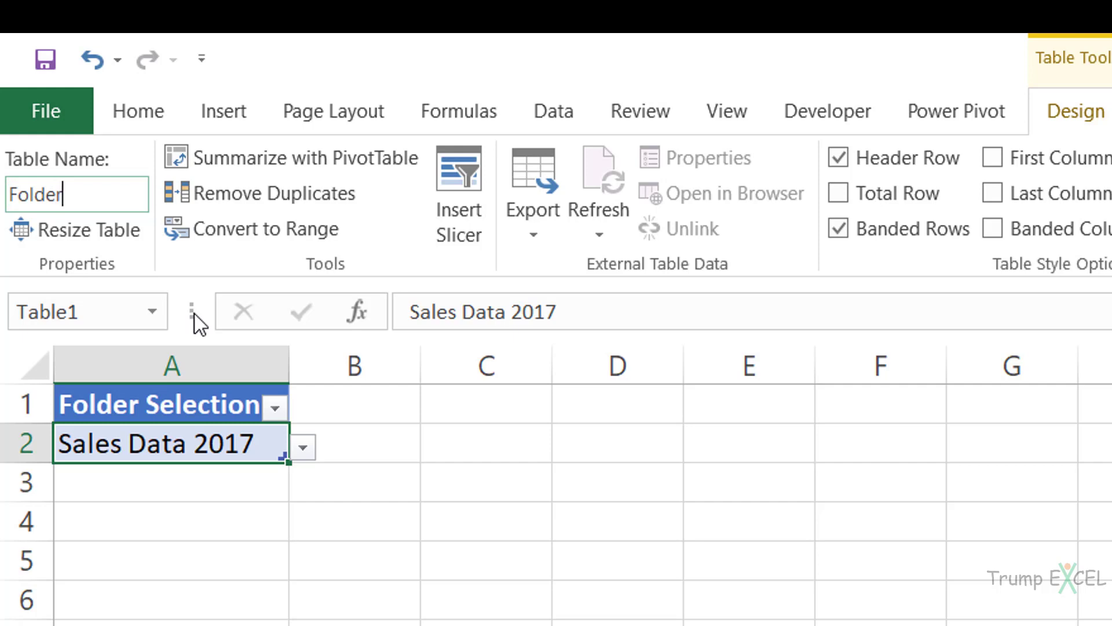
{"action": "type", "text": "Name"}
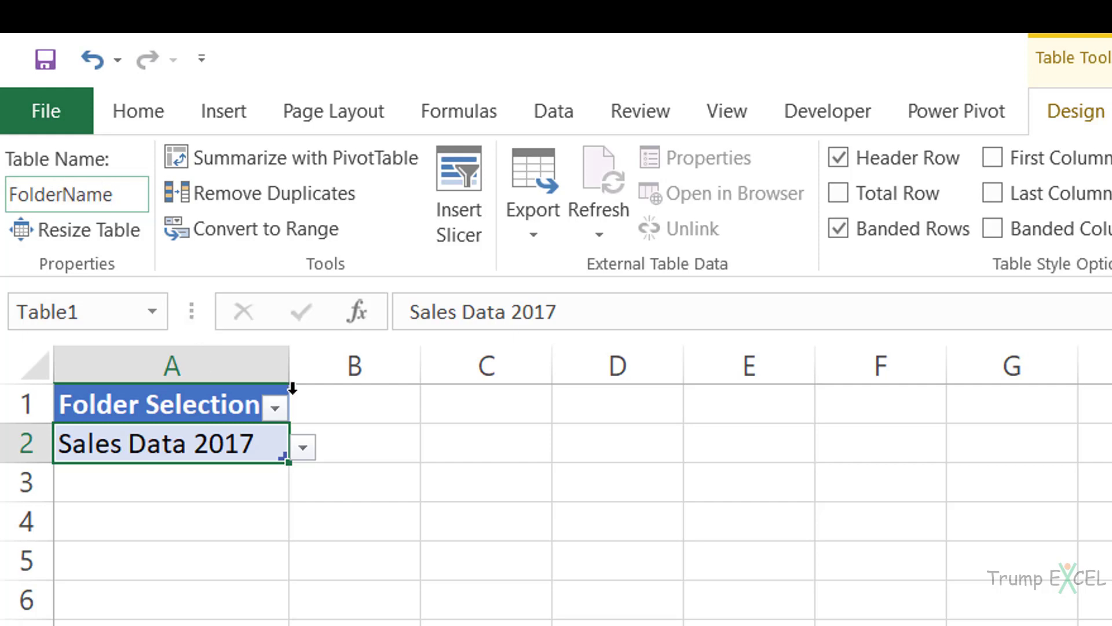
{"action": "left_click", "coordinate": [393, 464]}
Load the FolderName table into the Query Editor and drill down to its Sales Data 2017 value
{"action": "left_click", "coordinate": [242, 442]}
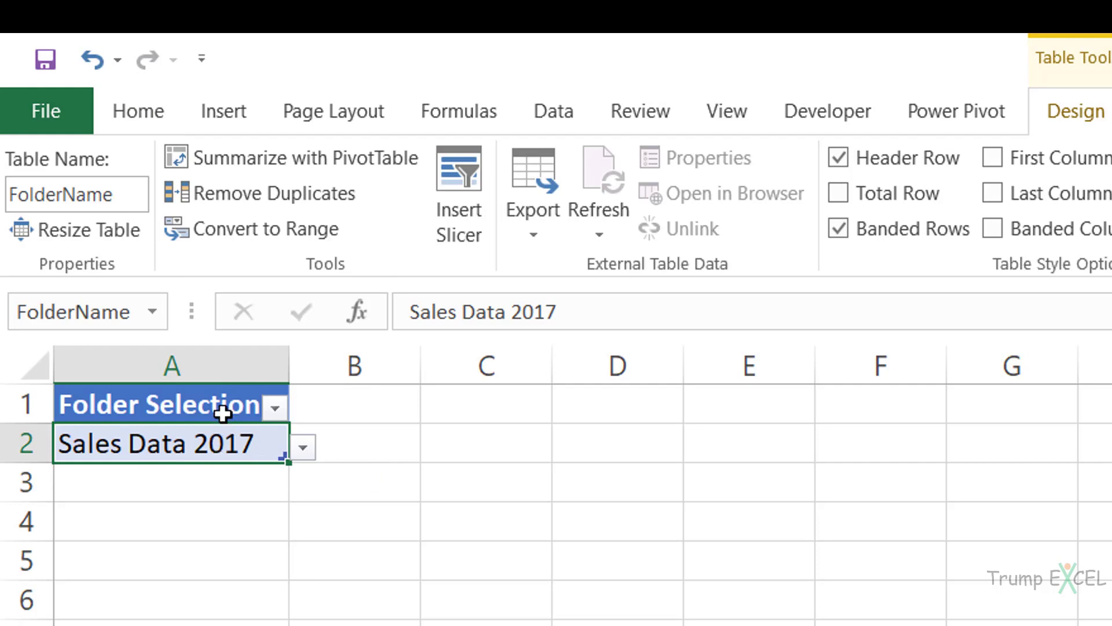
{"action": "left_click", "coordinate": [572, 112]}
{"action": "left_click", "coordinate": [266, 191]}
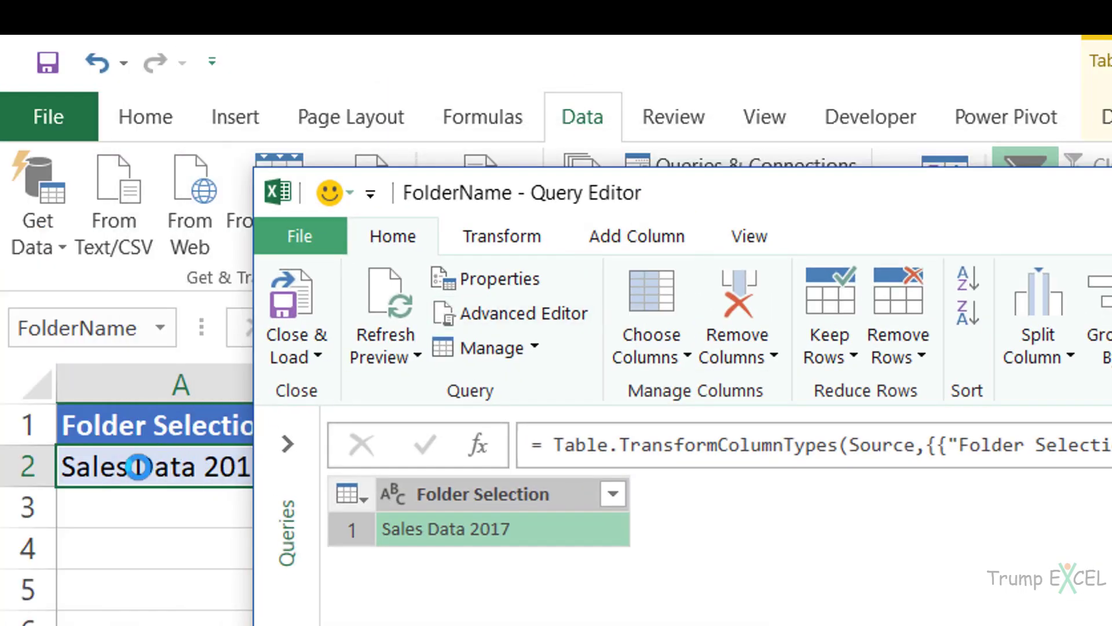
{"action": "left_click_drag", "start_coordinate": [711, 197], "coordinate": [926, 166]}
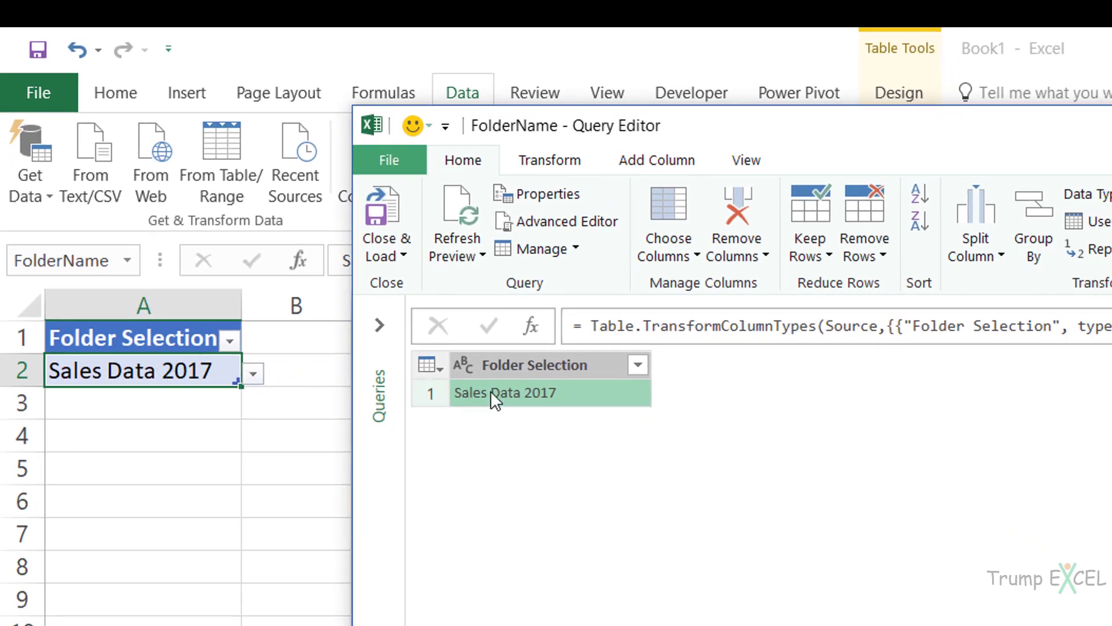
{"action": "right_click", "coordinate": [574, 391]}
{"action": "left_click", "coordinate": [664, 503]}
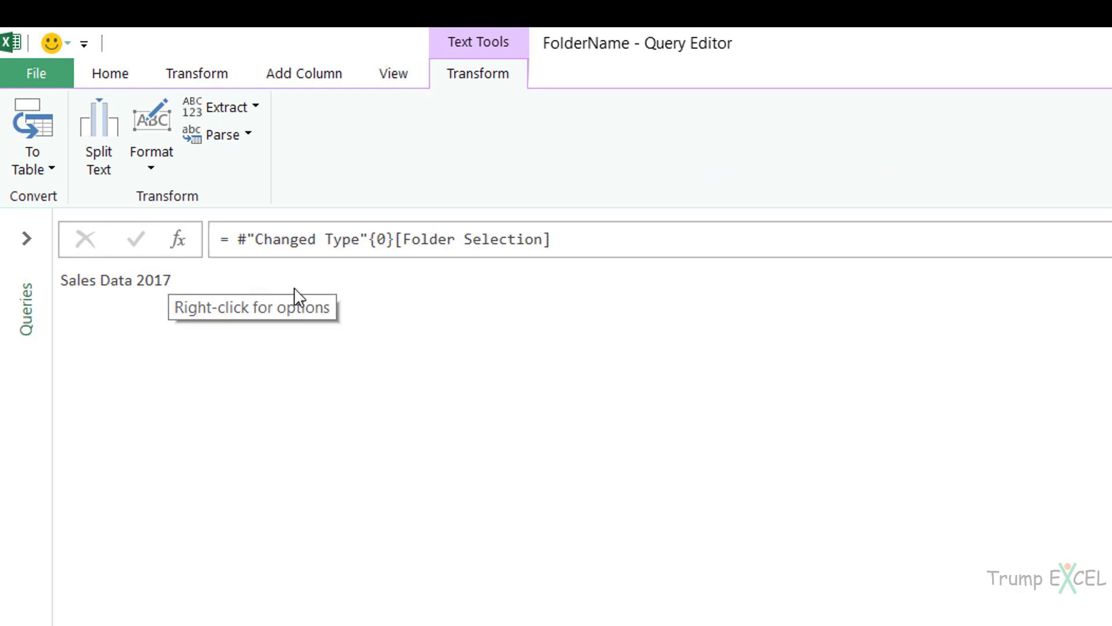
Close the Query Editor and load the FolderName query as a connection only
{"action": "left_click", "coordinate": [63, 76]}
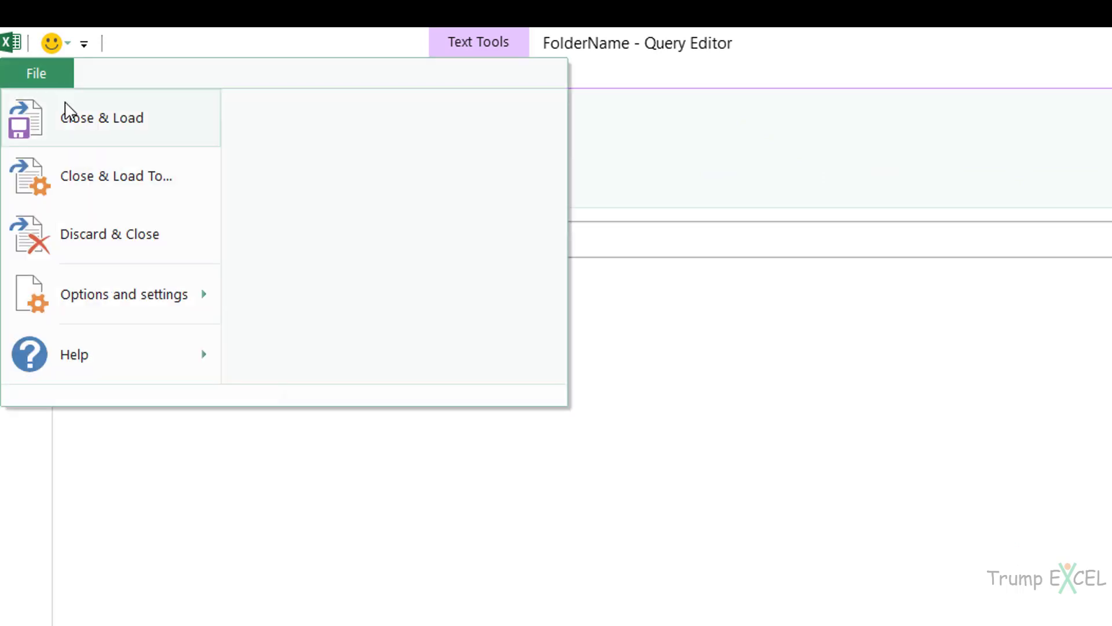
{"action": "left_click", "coordinate": [99, 186]}
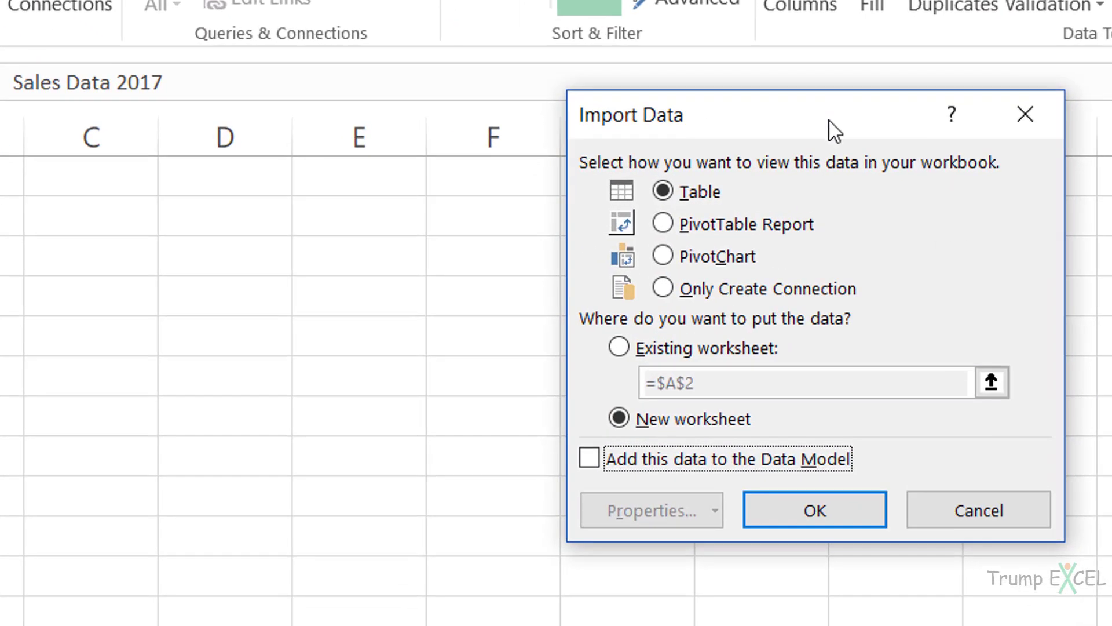
{"action": "left_click_drag", "start_coordinate": [834, 130], "coordinate": [693, 162]}
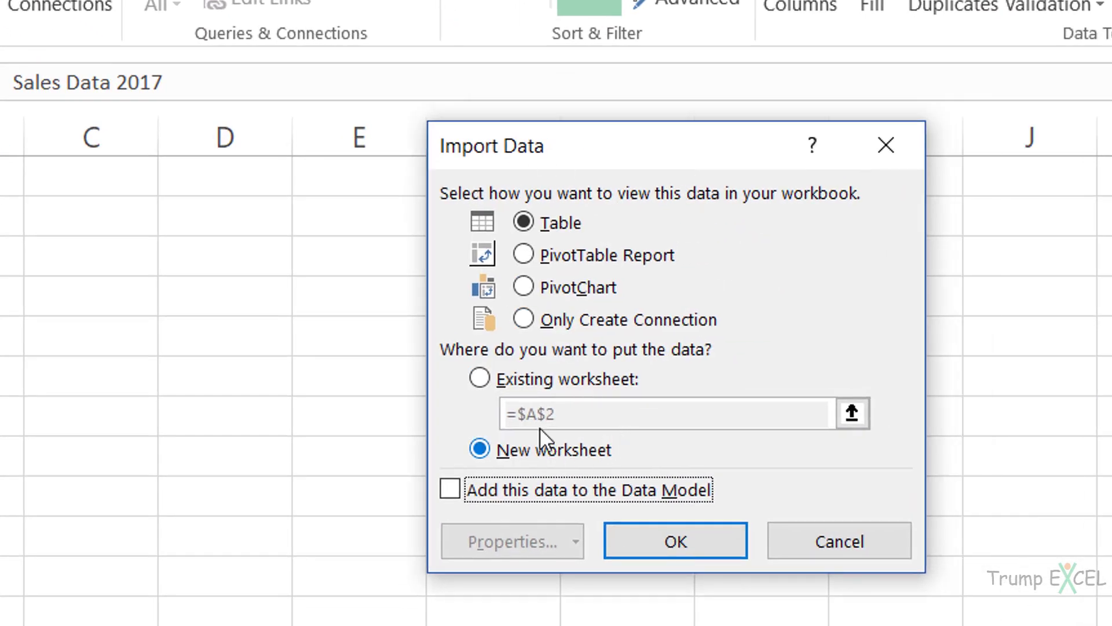
{"action": "left_click", "coordinate": [526, 322]}
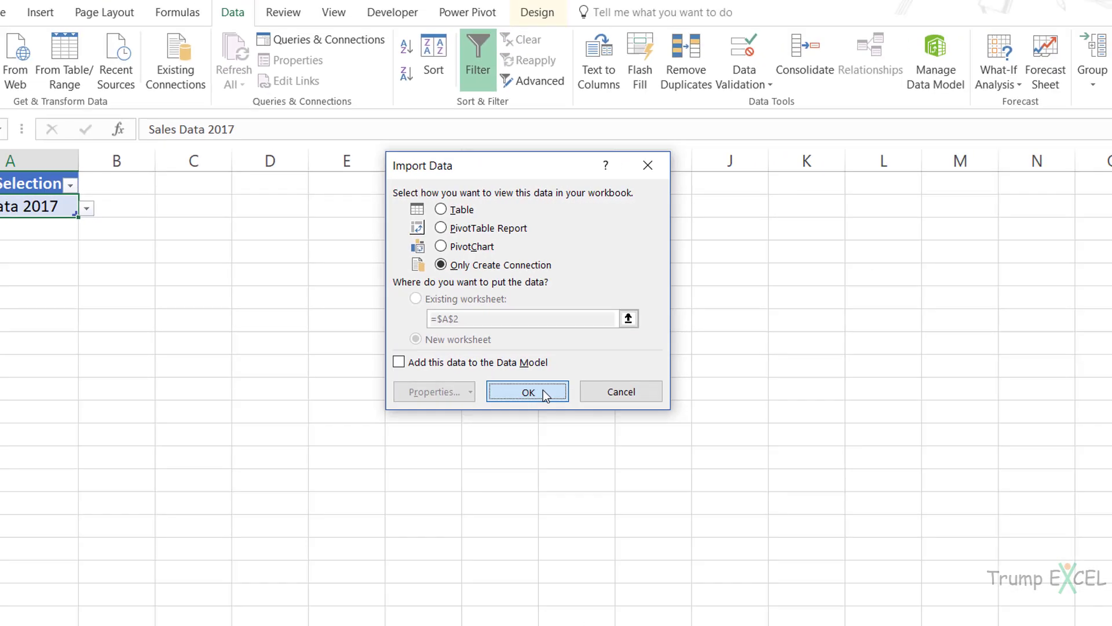
{"action": "left_click", "coordinate": [702, 537]}
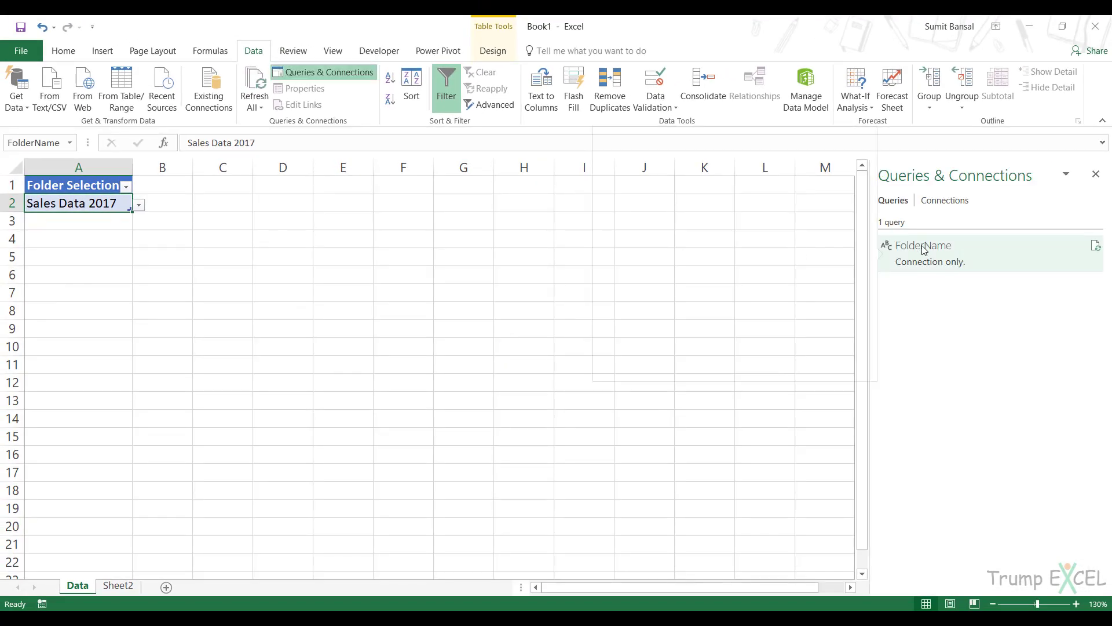
{"action": "mouse_move", "coordinate": [913, 258]}
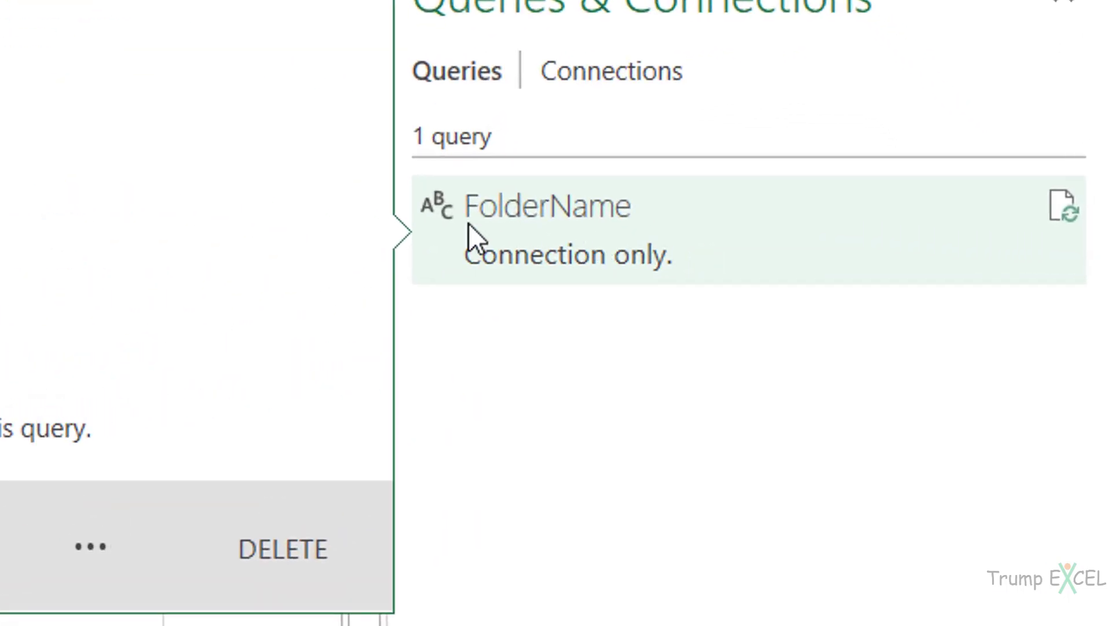
{"action": "mouse_move", "coordinate": [477, 180]}
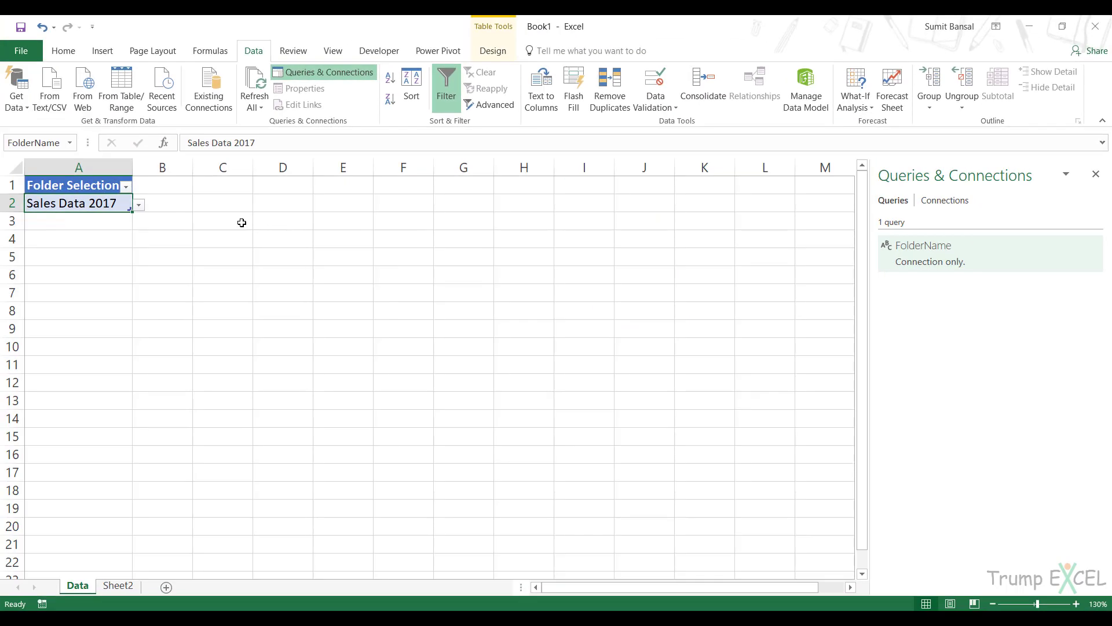
Create a query from the Sales Data 2016 desktop folder, starting from cell C3, and open it for editing
{"action": "left_click", "coordinate": [227, 222]}
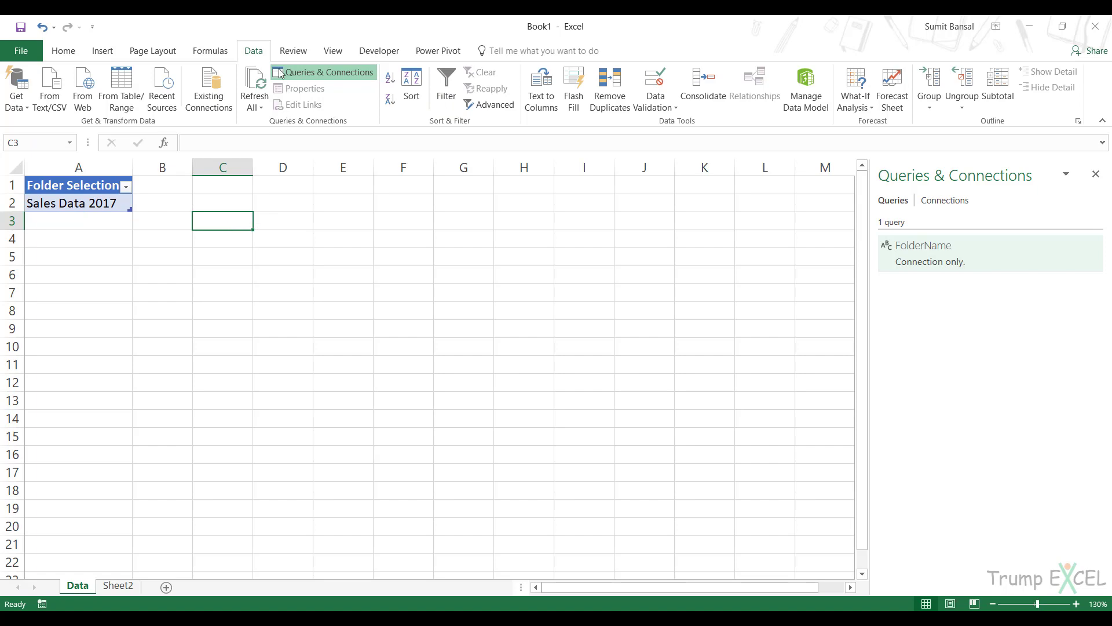
{"action": "left_click", "coordinate": [17, 93]}
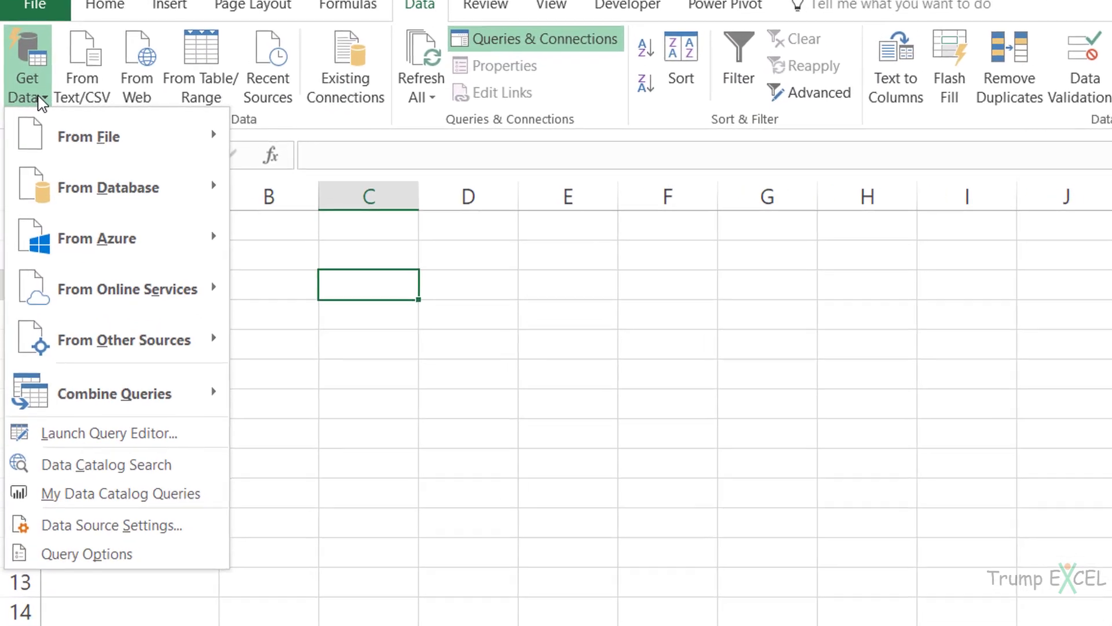
{"action": "mouse_move", "coordinate": [164, 149]}
{"action": "left_click", "coordinate": [374, 326]}
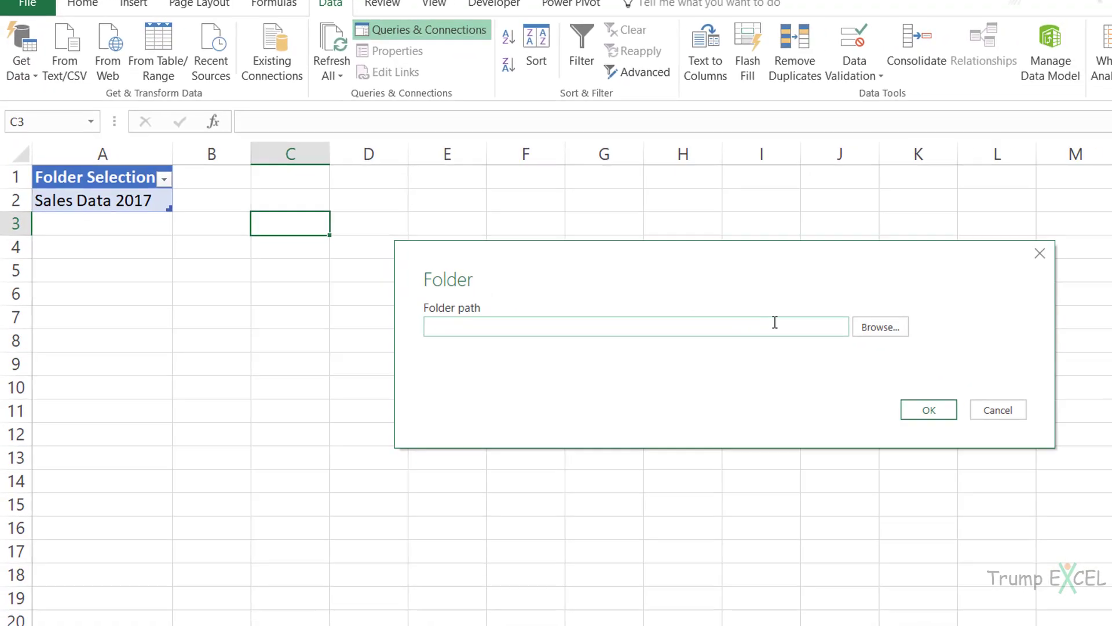
{"action": "left_click", "coordinate": [865, 321]}
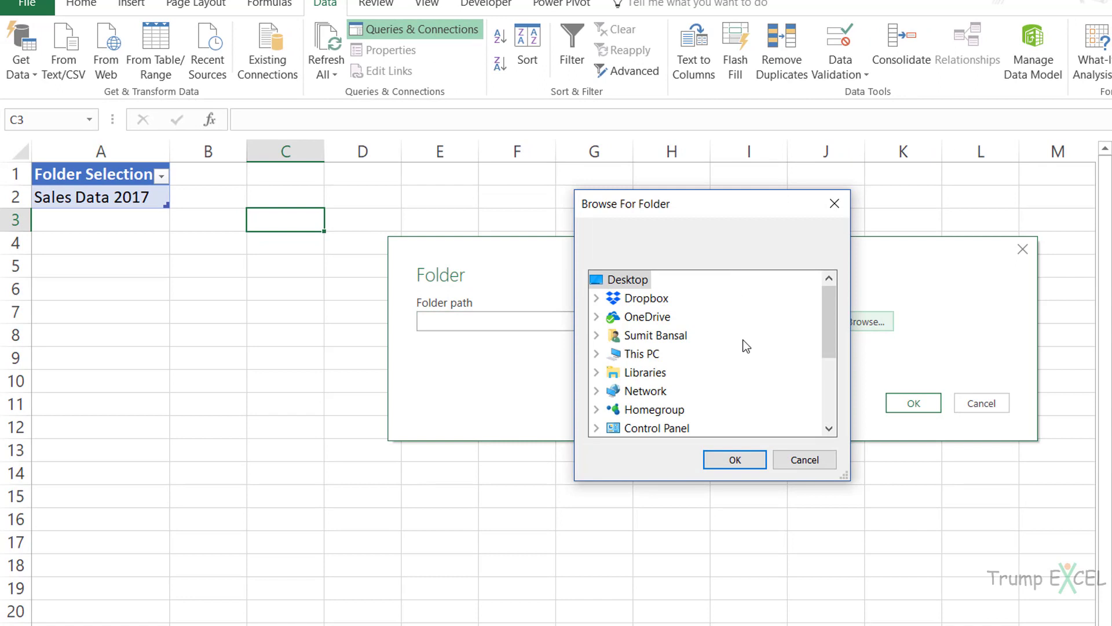
{"action": "left_click_drag", "start_coordinate": [836, 304], "coordinate": [839, 360]}
{"action": "left_click", "coordinate": [686, 355]}
{"action": "left_click", "coordinate": [735, 461]}
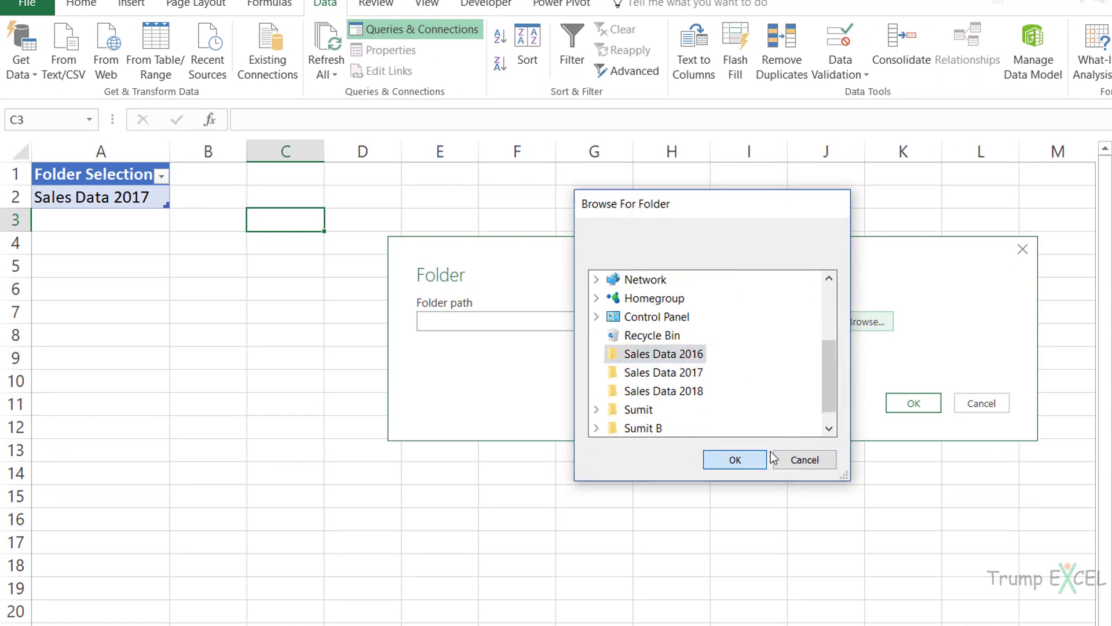
{"action": "left_click", "coordinate": [895, 404]}
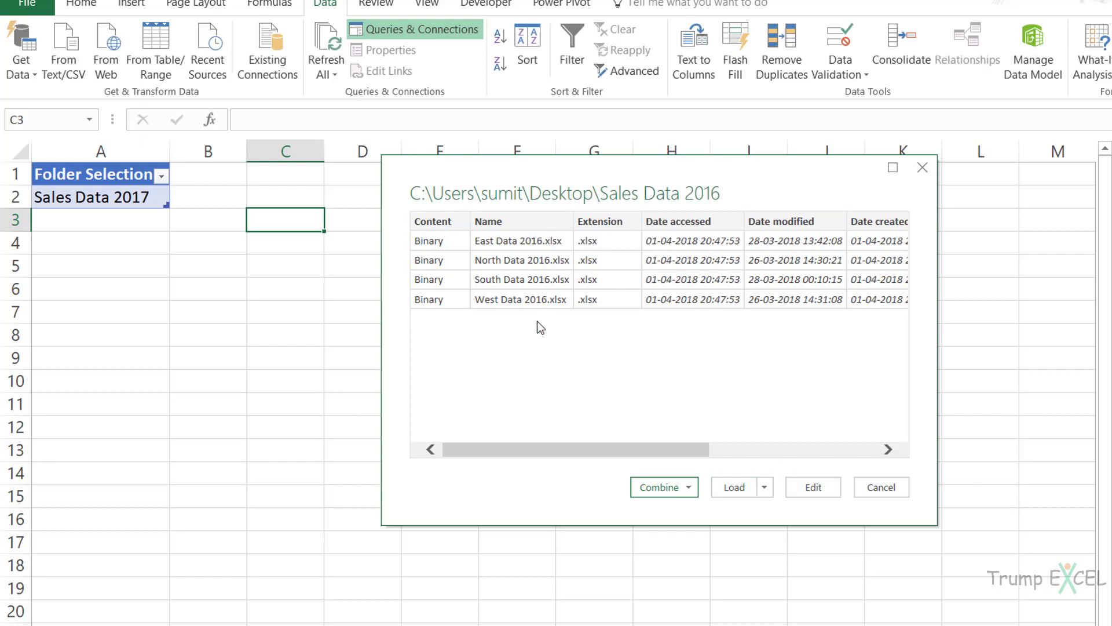
{"action": "left_click", "coordinate": [820, 486]}
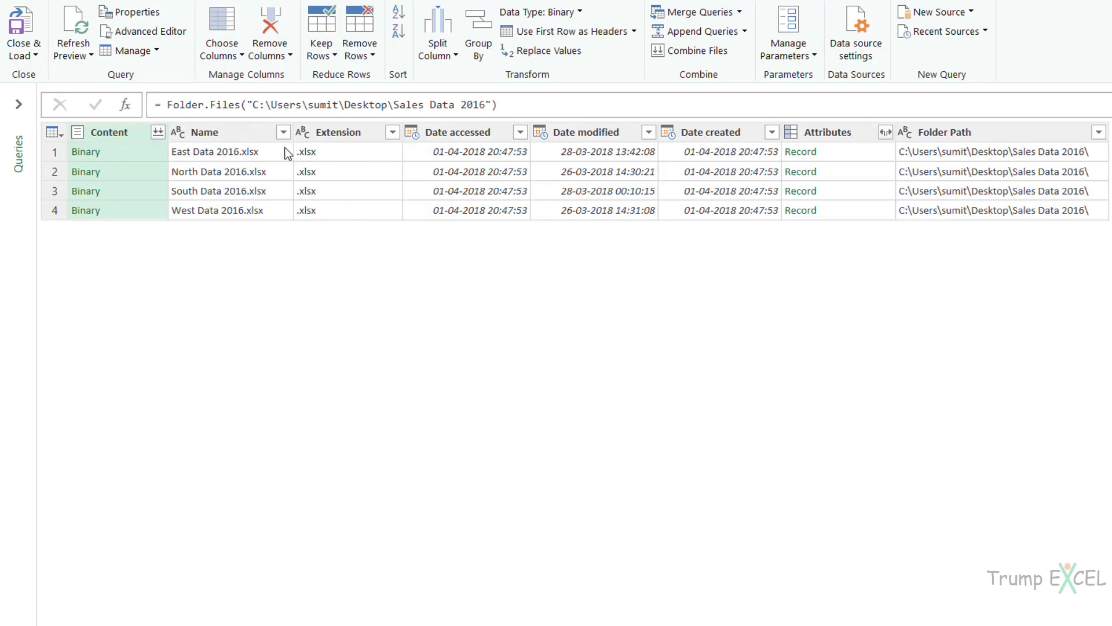
Keep only the Name column of the folder query and load it as a table at cell C3 of the existing worksheet
{"action": "right_click", "coordinate": [221, 135]}
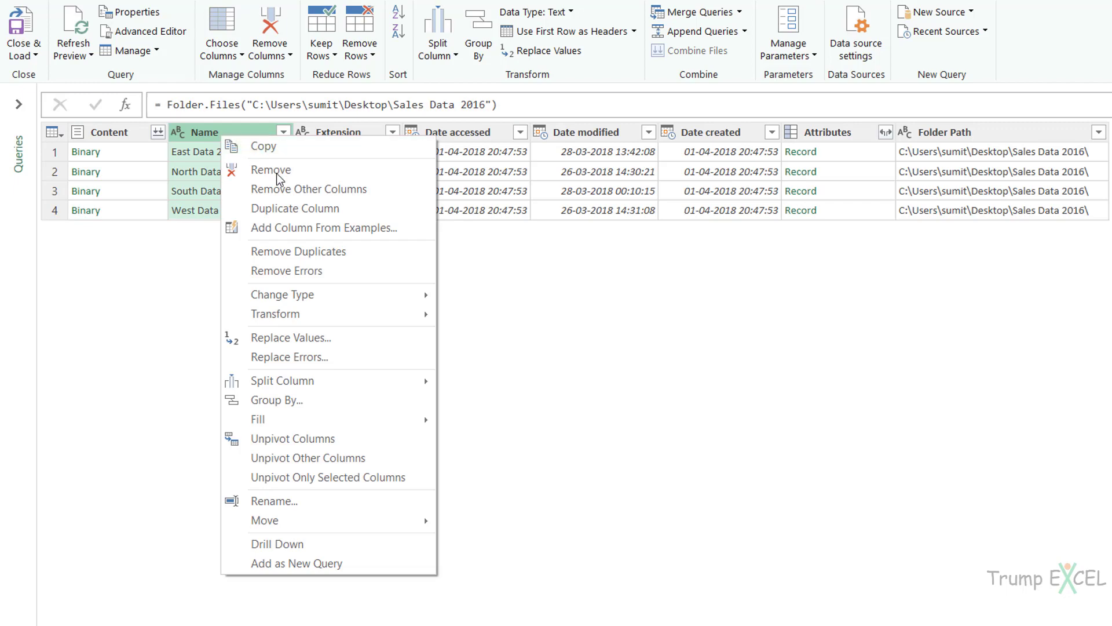
{"action": "left_click", "coordinate": [286, 189]}
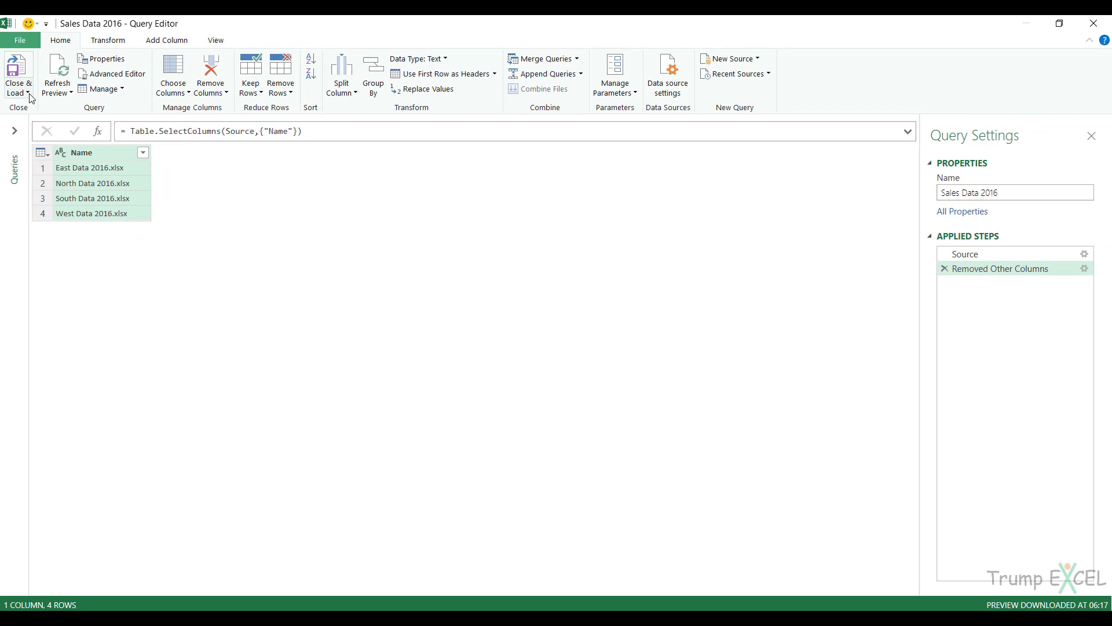
{"action": "left_click", "coordinate": [28, 94]}
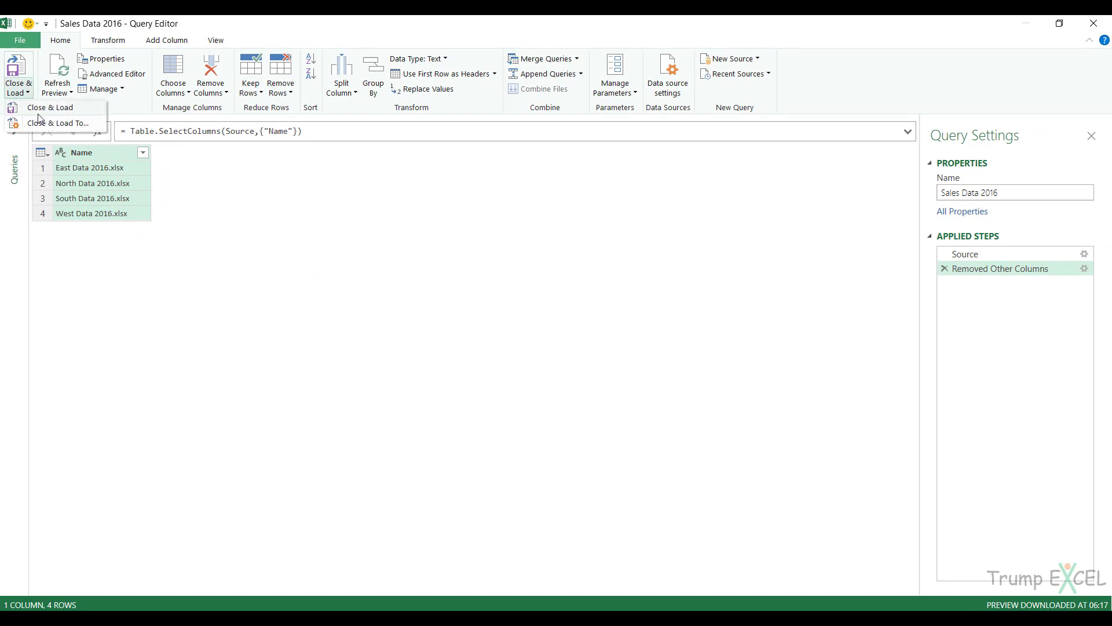
{"action": "left_click", "coordinate": [55, 122]}
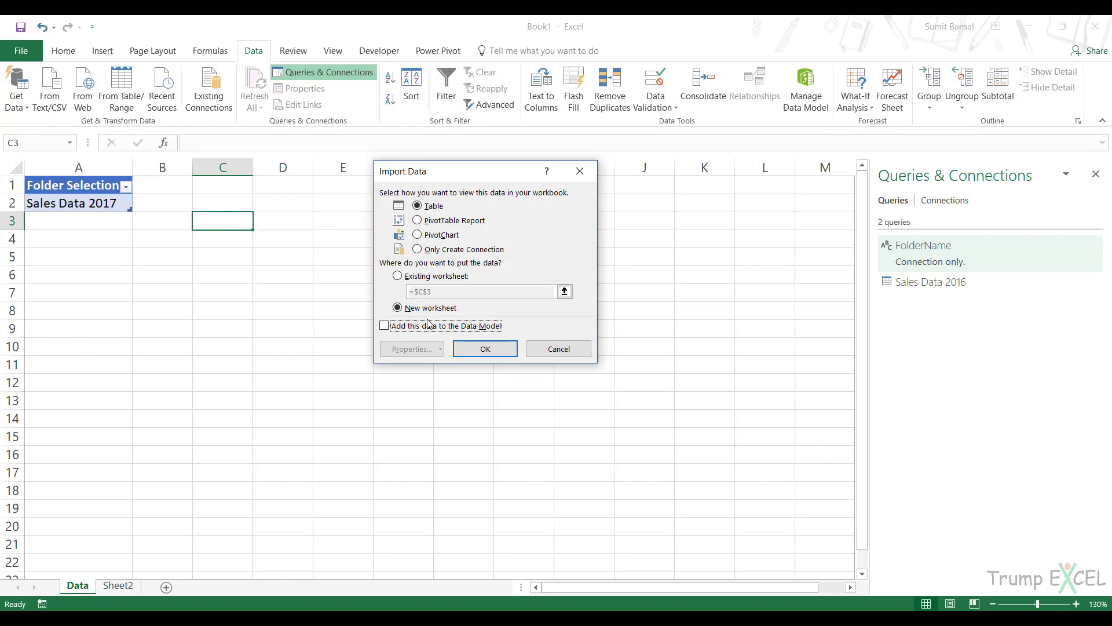
{"action": "left_click", "coordinate": [435, 277]}
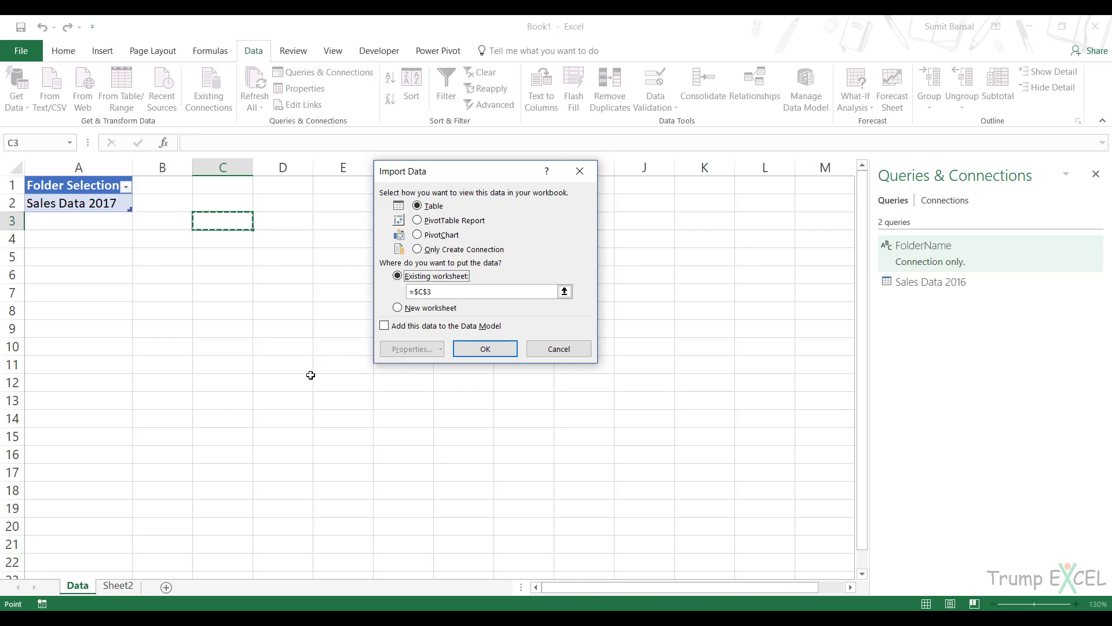
{"action": "left_click", "coordinate": [485, 350]}
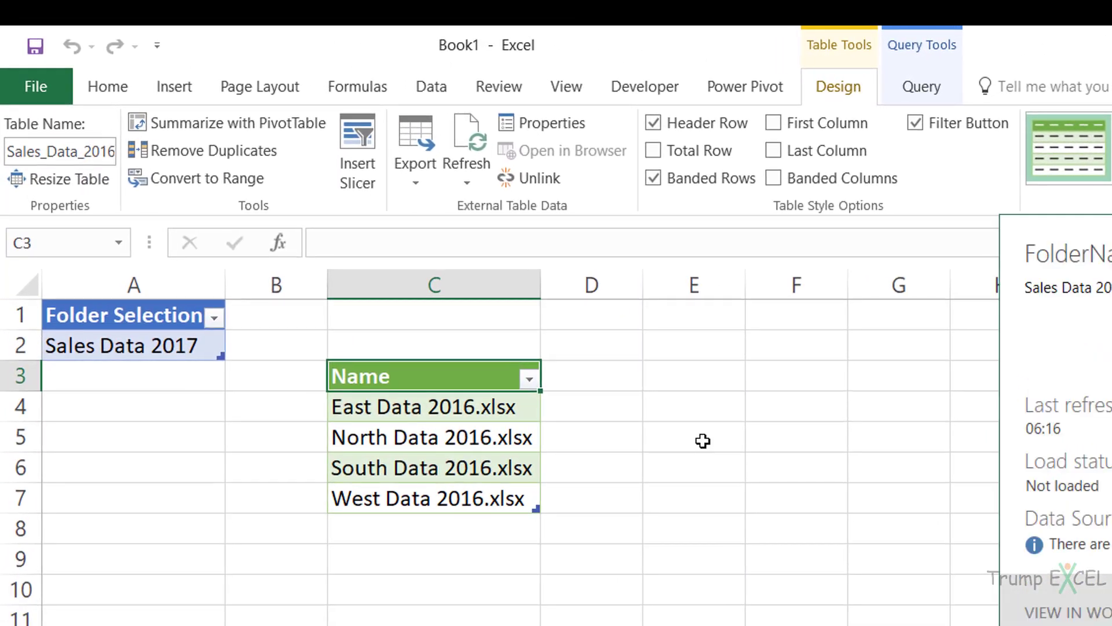
Try Sales Data 2016 as the folder selection in cell A2, and finally choose Sales Data 2018
{"action": "left_click", "coordinate": [223, 350]}
{"action": "left_click", "coordinate": [236, 348]}
{"action": "left_click", "coordinate": [215, 372]}
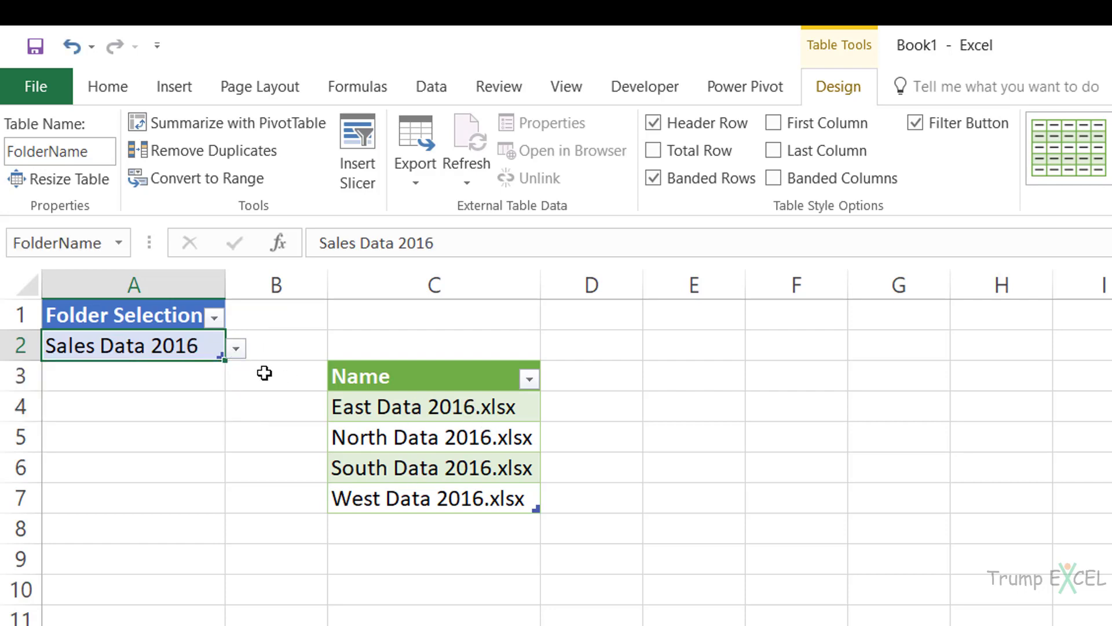
{"action": "left_click", "coordinate": [236, 348]}
{"action": "left_click", "coordinate": [228, 415]}
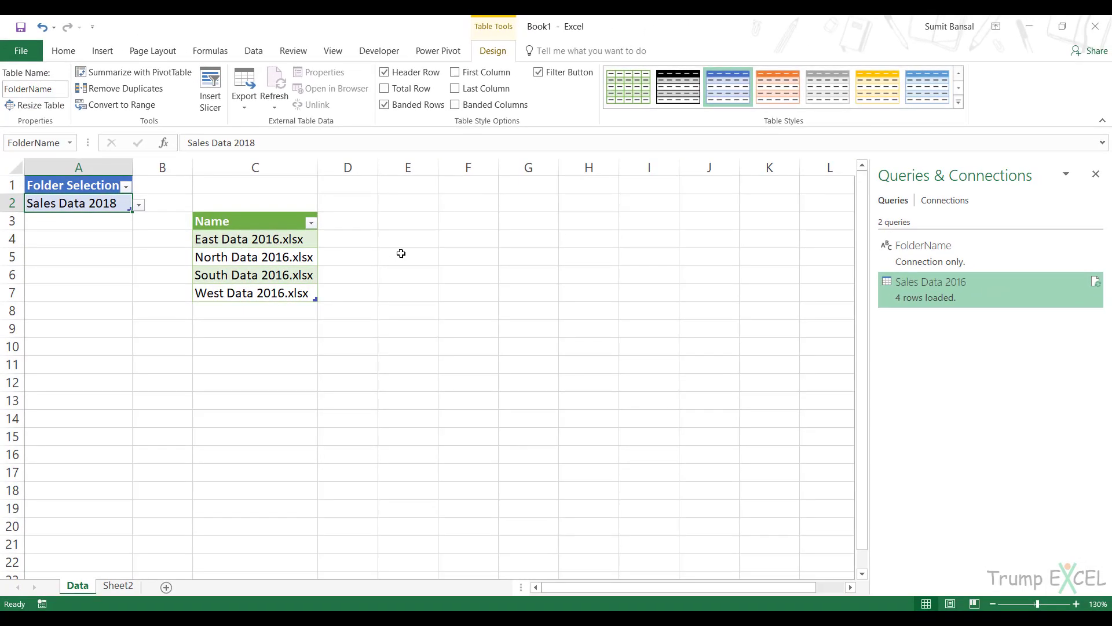
Rename the Sales Data 2016 query as SalesData
{"action": "right_click", "coordinate": [926, 293]}
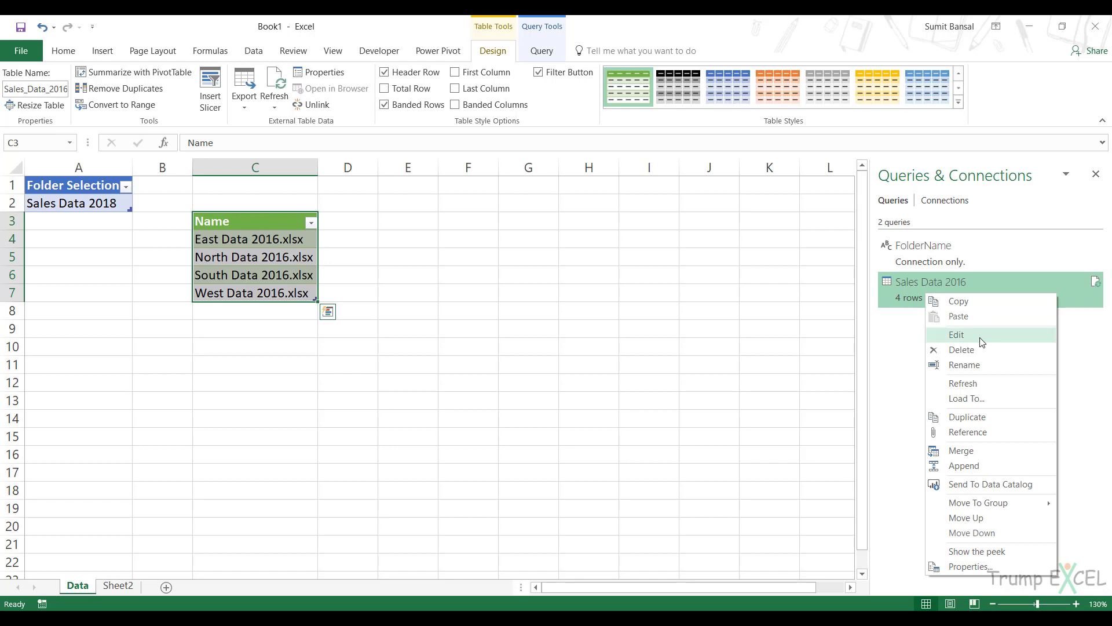
{"action": "left_click", "coordinate": [979, 364]}
{"action": "key", "text": "End"}
{"action": "key", "text": "BackSpace"}
{"action": "key", "text": "BackSpace"}
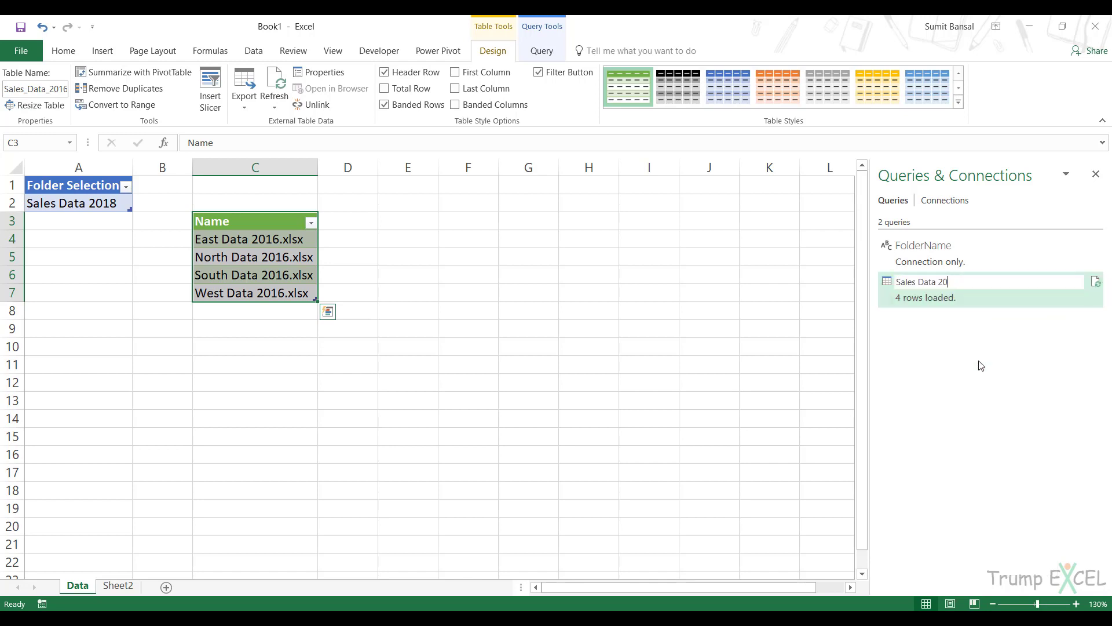
{"action": "key", "text": "BackSpace"}
{"action": "key", "text": "Return"}
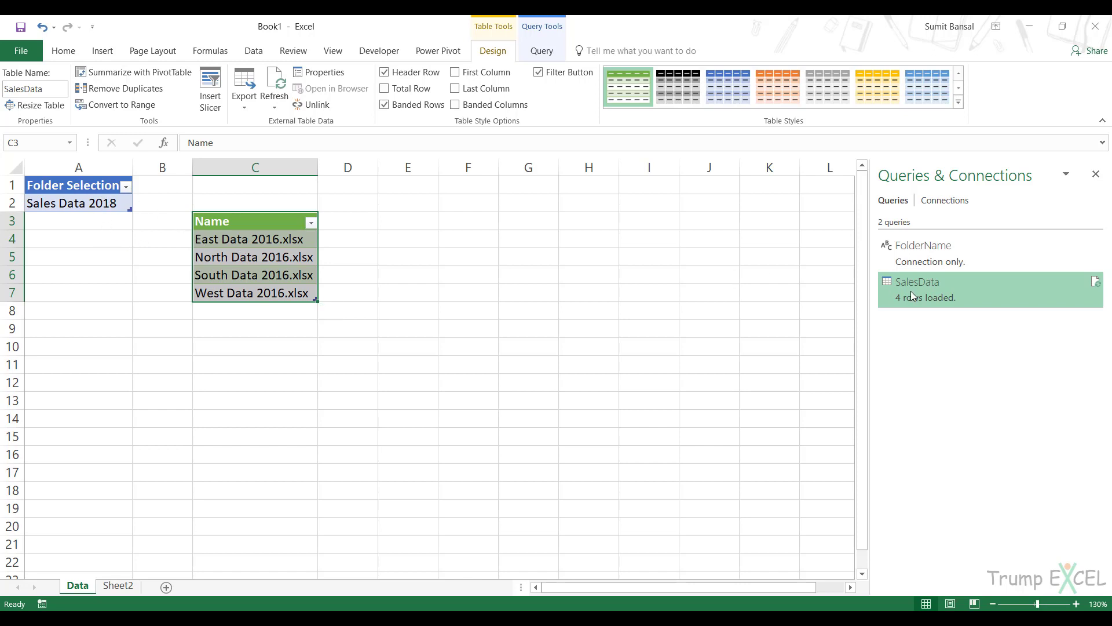
Open the SalesData query's code in the Advanced Editor
{"action": "mouse_move", "coordinate": [907, 260]}
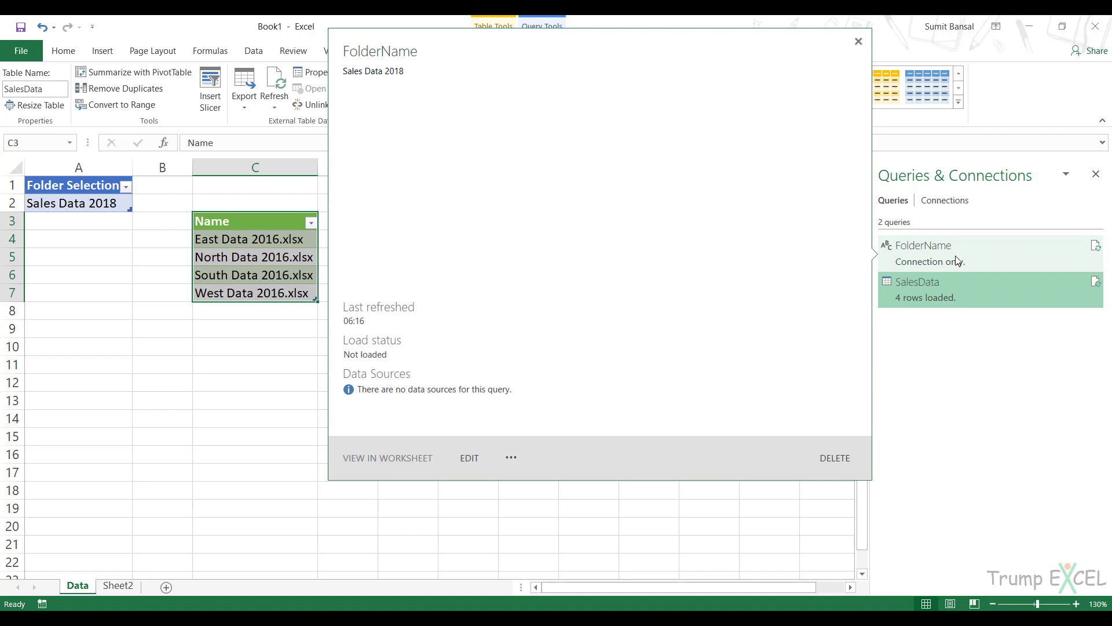
{"action": "double_click", "coordinate": [956, 292]}
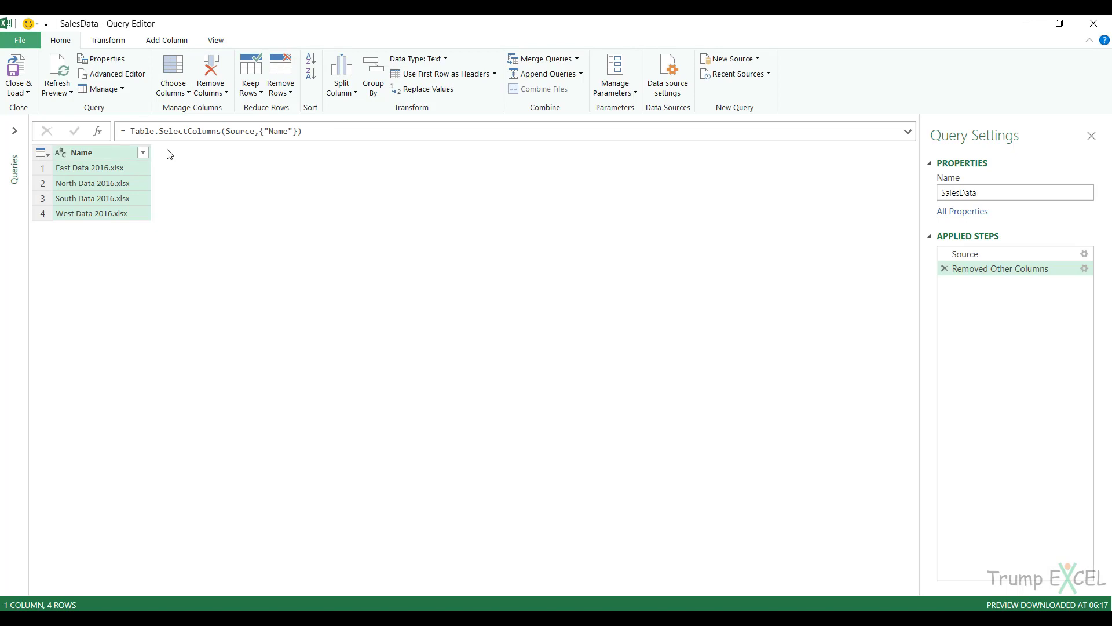
{"action": "left_click", "coordinate": [217, 42]}
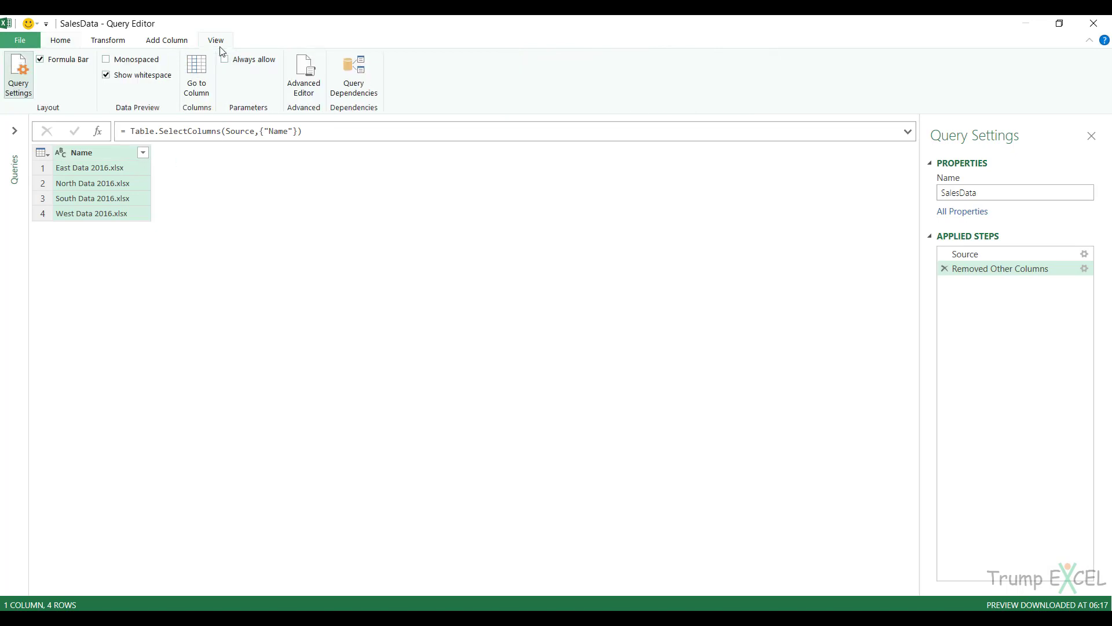
{"action": "left_click", "coordinate": [307, 72]}
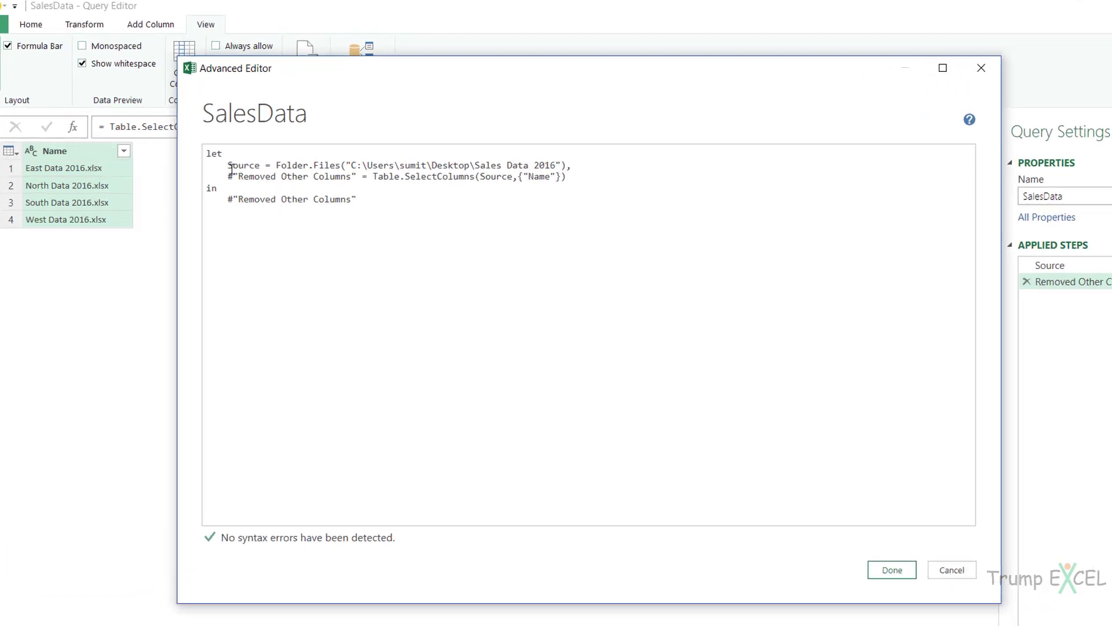
Replace the fixed Sales Data 2016 folder in the Source path with a reference to the query by appending &FolderName after the Desktop\ string
{"action": "left_click_drag", "start_coordinate": [375, 165], "coordinate": [648, 166]}
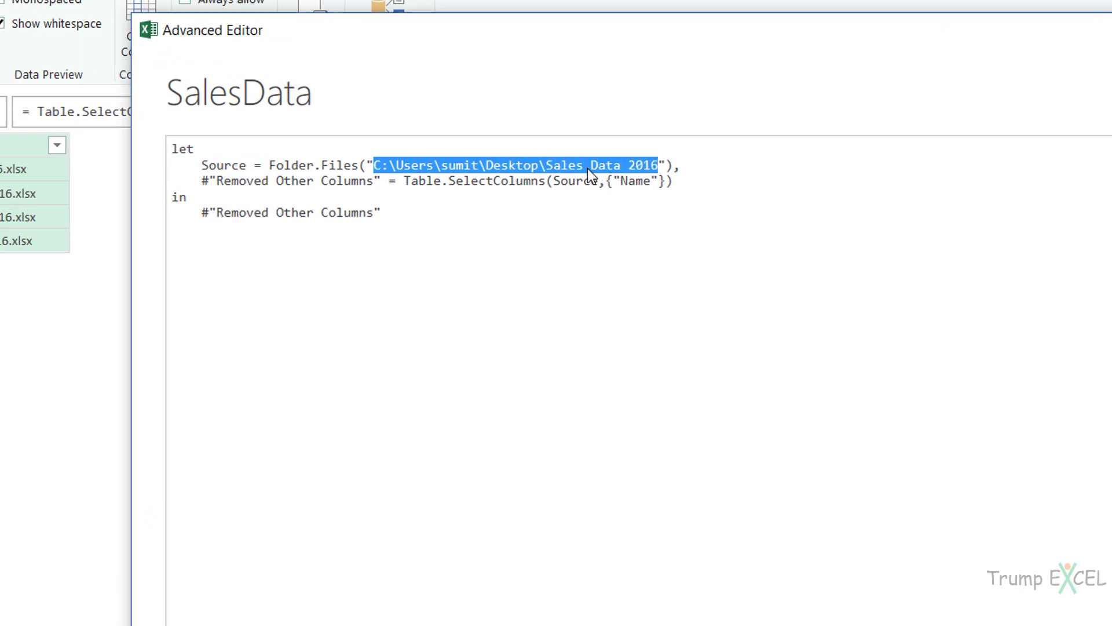
{"action": "left_click", "coordinate": [548, 166]}
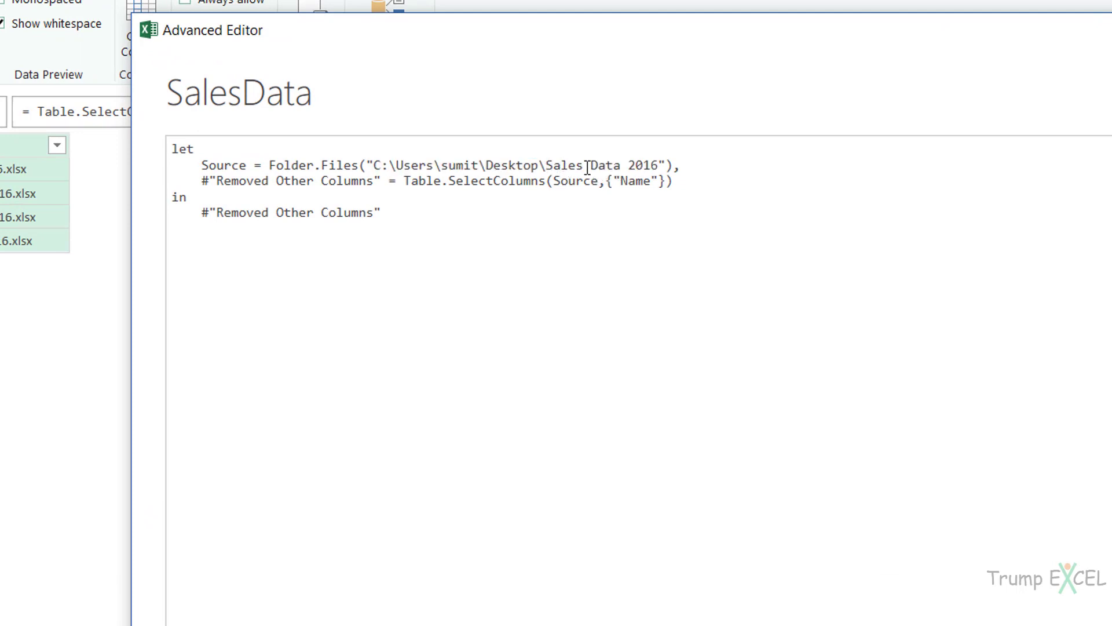
{"action": "key", "text": "ctrl+shift+Right"}
{"action": "key", "text": "ctrl+shift+Right"}
{"action": "key", "text": "ctrl+shift+Right"}
{"action": "key", "text": "Delete"}
{"action": "type", "text": "&F"}
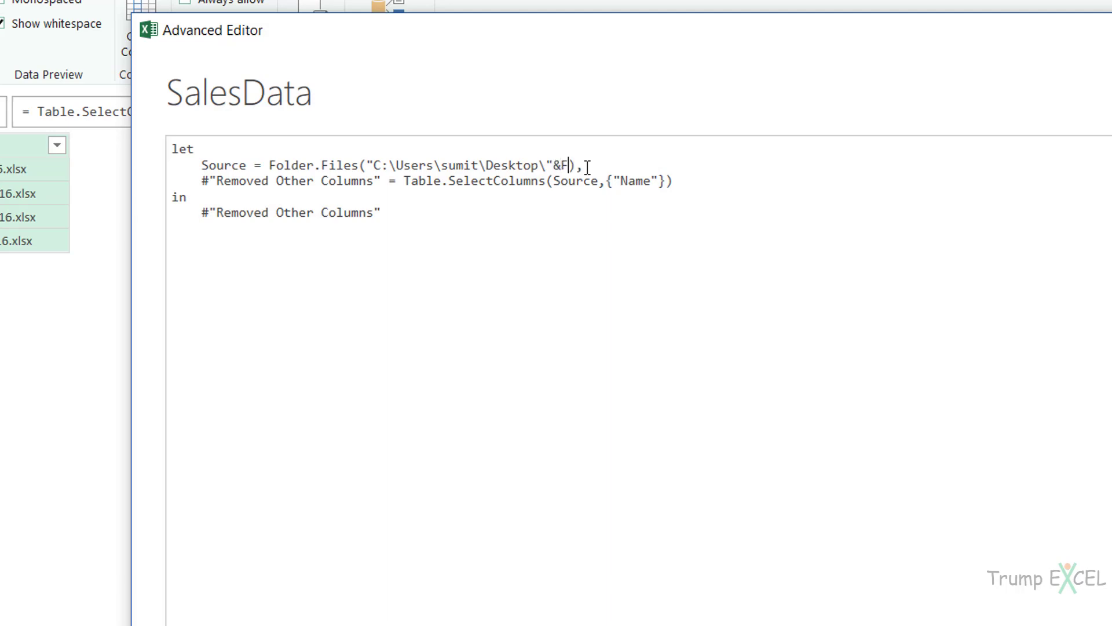
{"action": "type", "text": "olderName"}
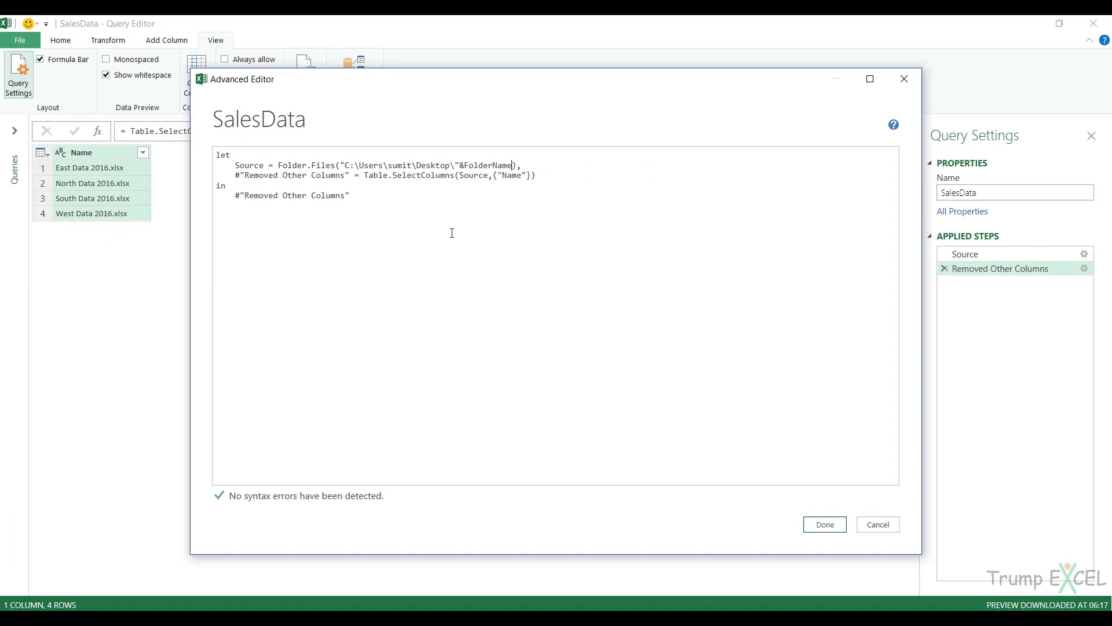
{"action": "left_click", "coordinate": [818, 525]}
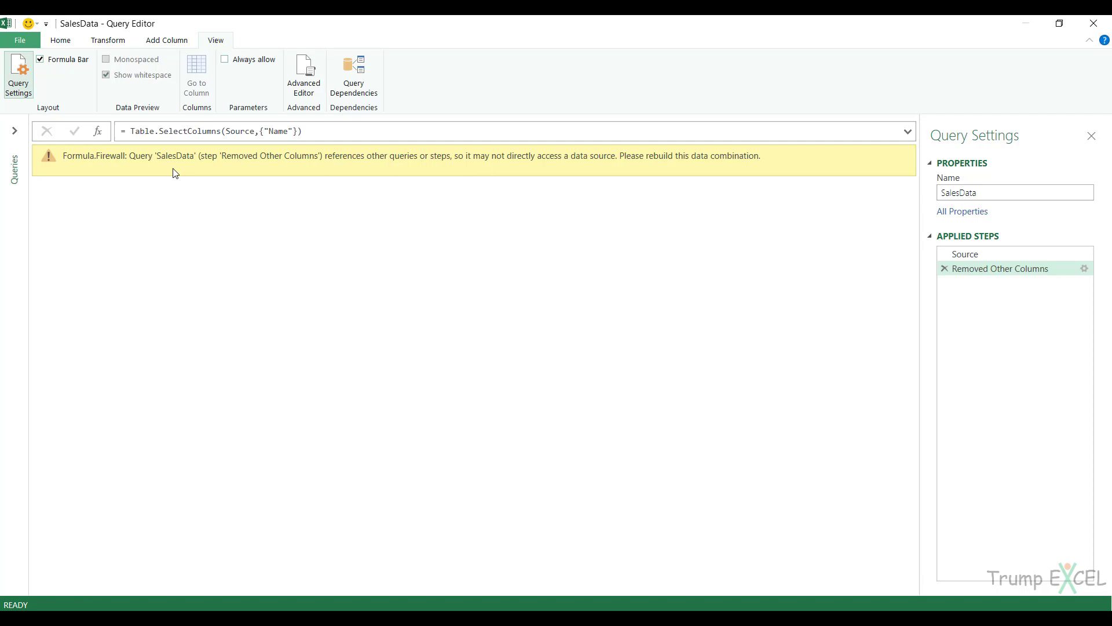
Set the current workbook's query privacy option to ignore the Privacy Levels and potentially improve performance
{"action": "left_click", "coordinate": [19, 40]}
{"action": "mouse_move", "coordinate": [72, 168]}
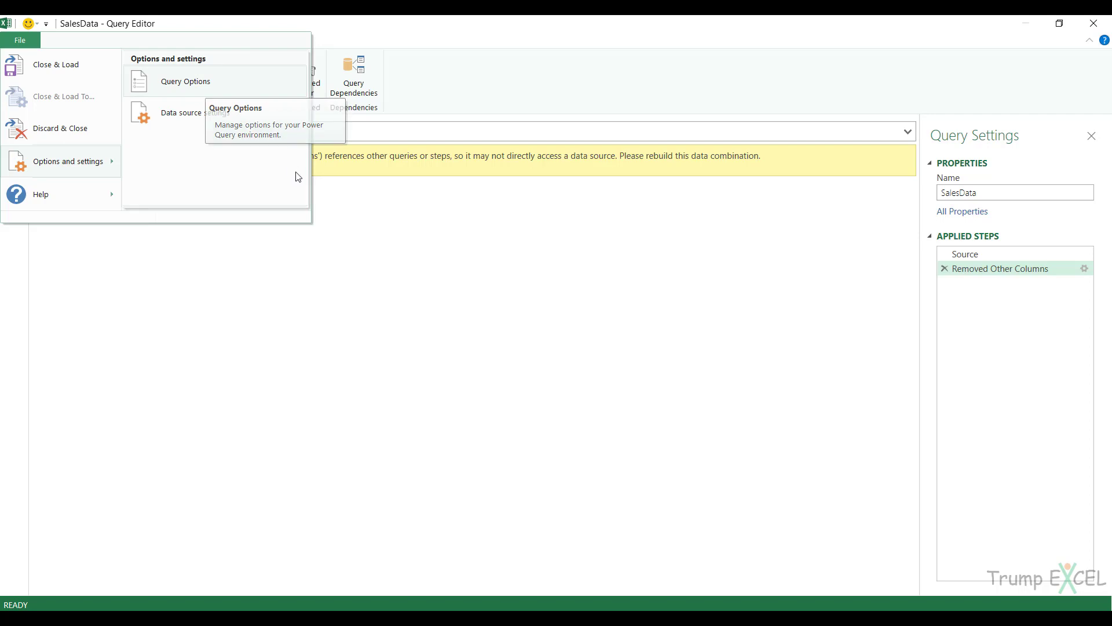
{"action": "left_click", "coordinate": [207, 88]}
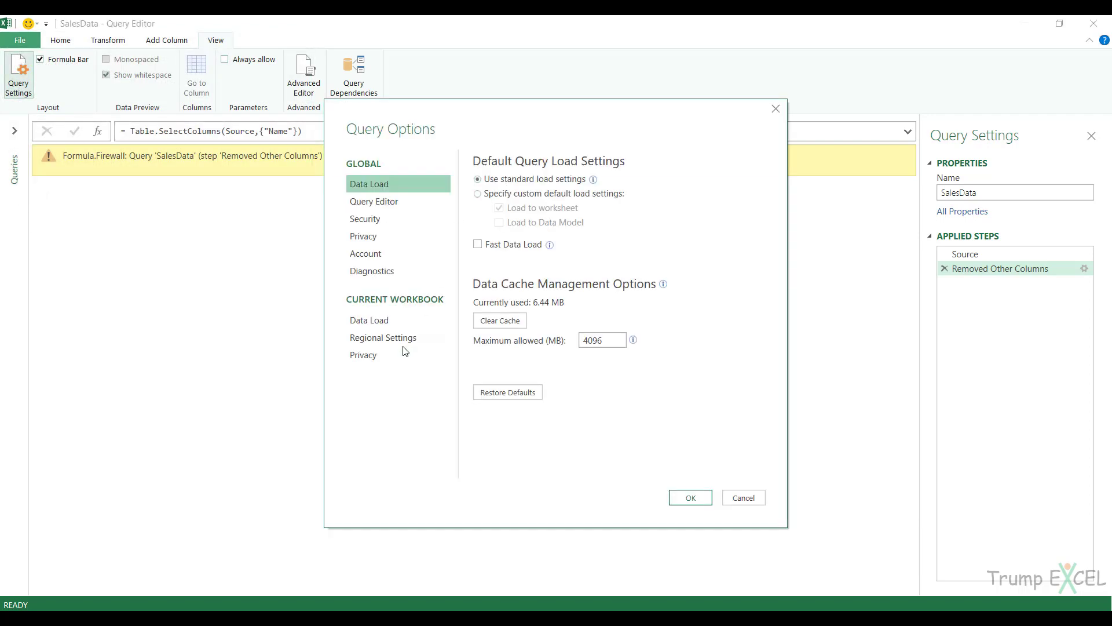
{"action": "left_click", "coordinate": [405, 358]}
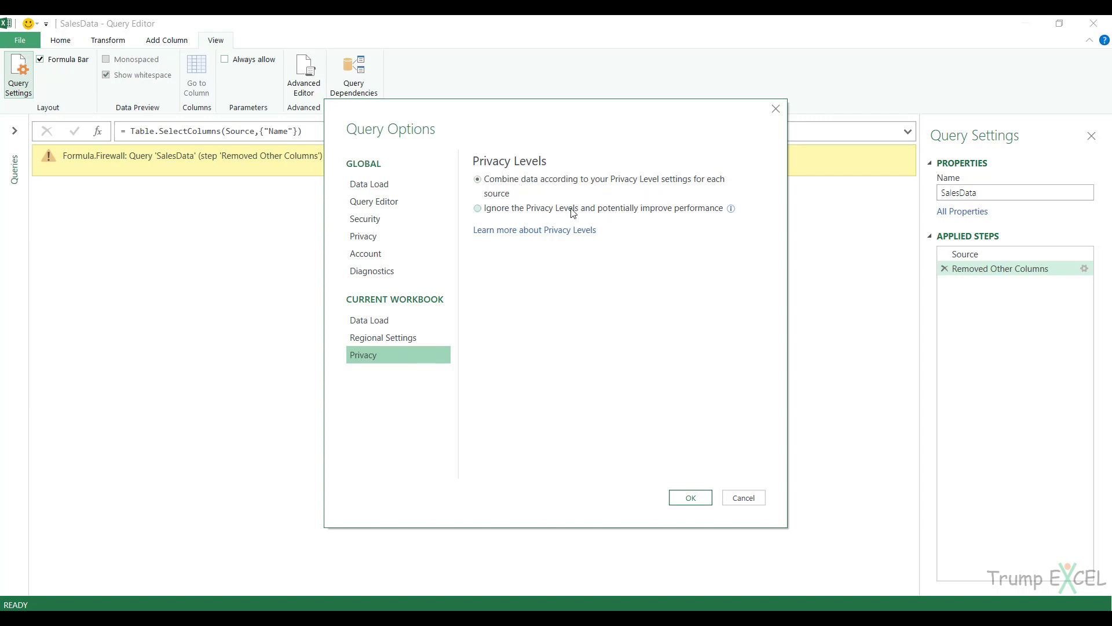
{"action": "left_click", "coordinate": [529, 212]}
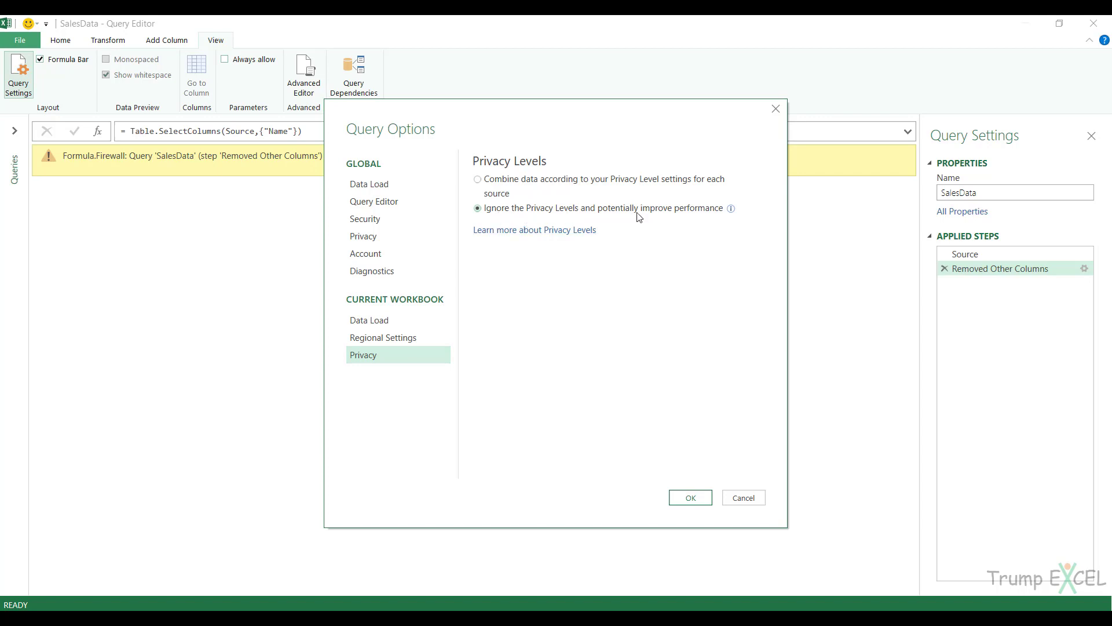
{"action": "left_click", "coordinate": [690, 499]}
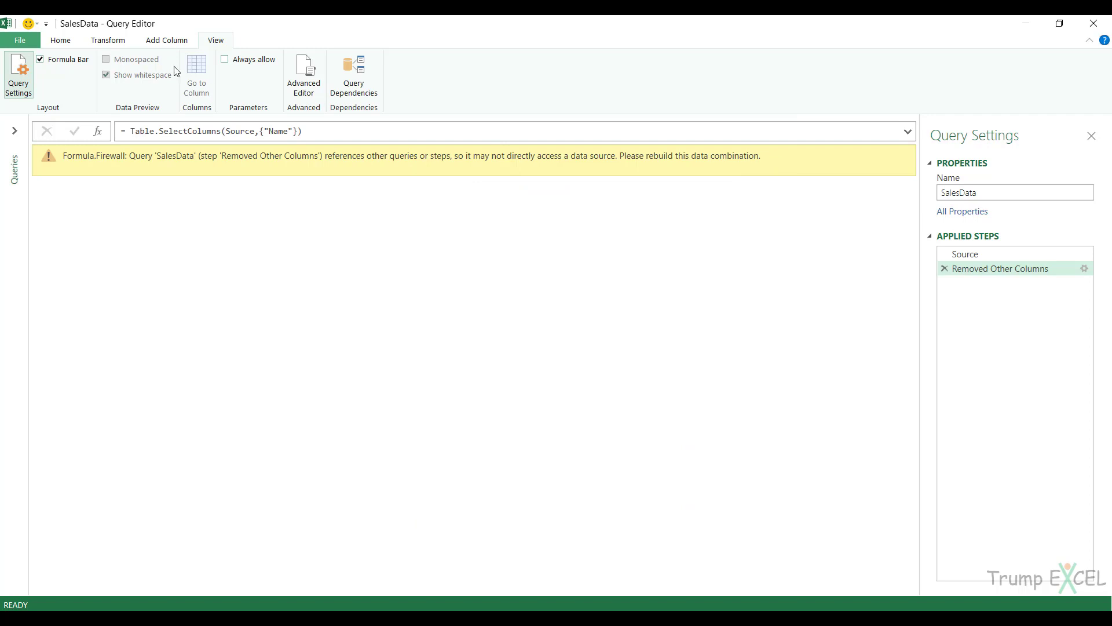
Refresh the SalesData query preview and close the Query Editor, keeping the changes
{"action": "left_click", "coordinate": [66, 46]}
{"action": "left_click", "coordinate": [57, 73]}
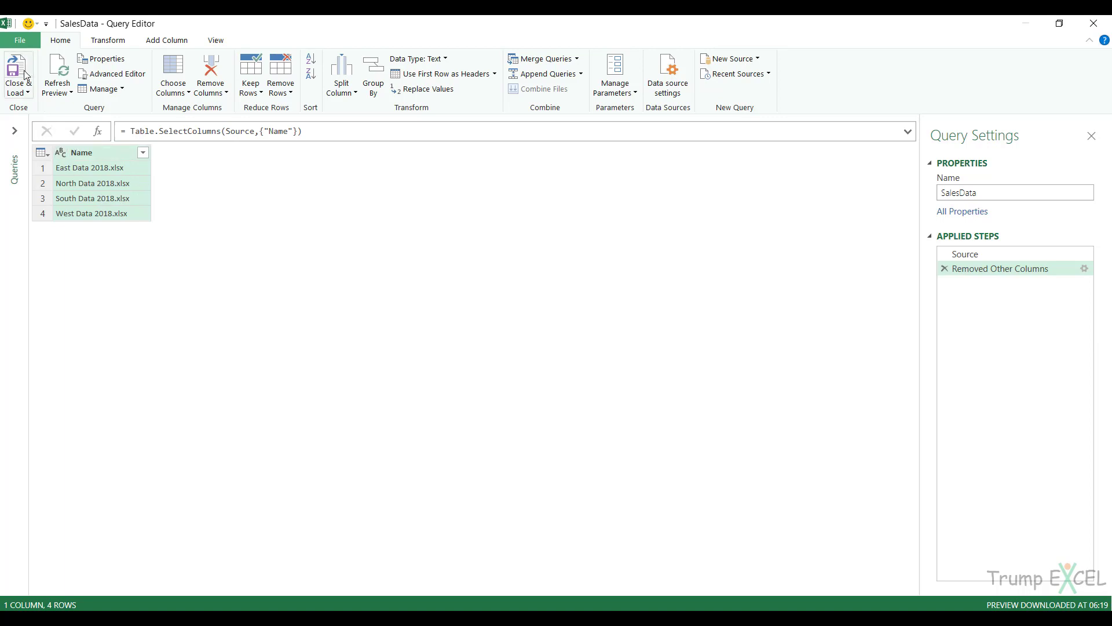
{"action": "left_click", "coordinate": [1094, 23]}
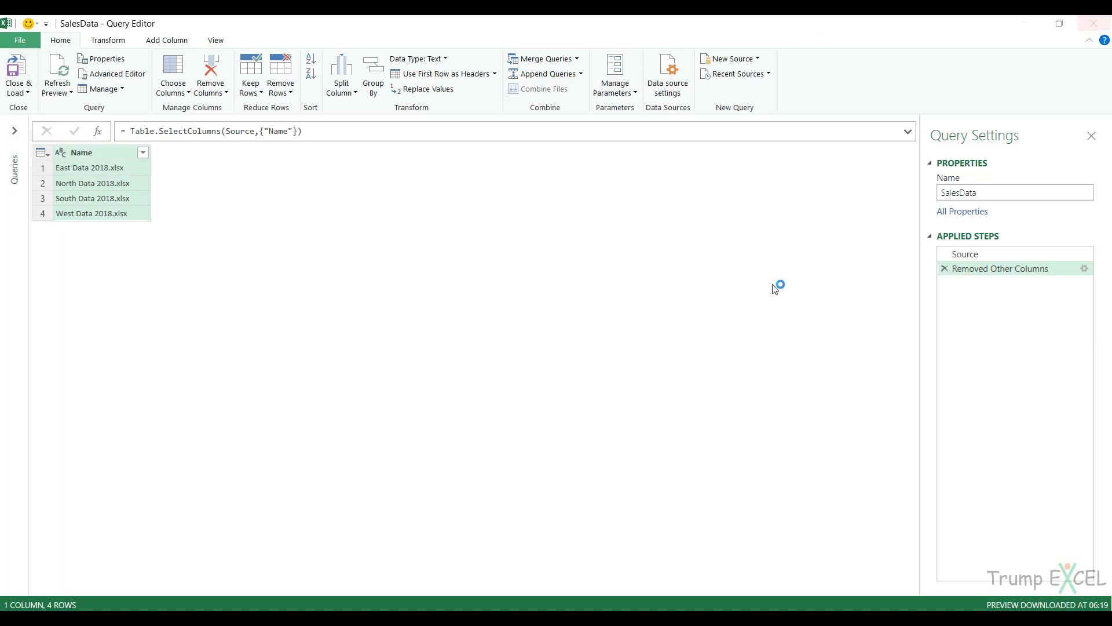
{"action": "left_click", "coordinate": [572, 342]}
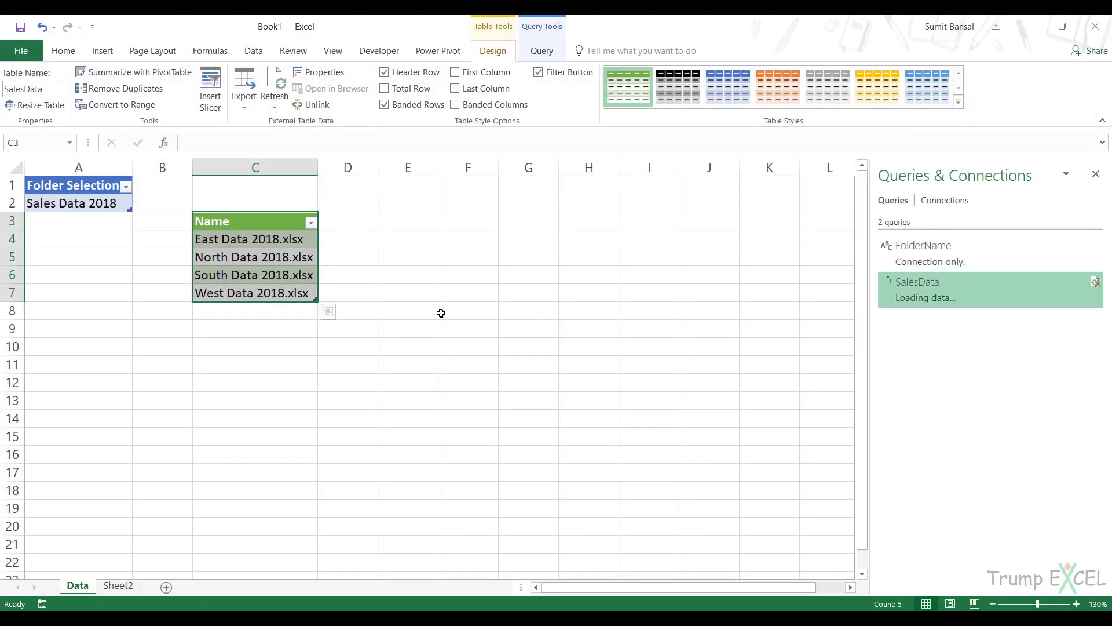
Choose Sales Data 2016 in the Folder Selection dropdown and refresh all queries to update the file list
{"action": "left_click", "coordinate": [109, 202]}
{"action": "left_click", "coordinate": [139, 204]}
{"action": "left_click", "coordinate": [116, 219]}
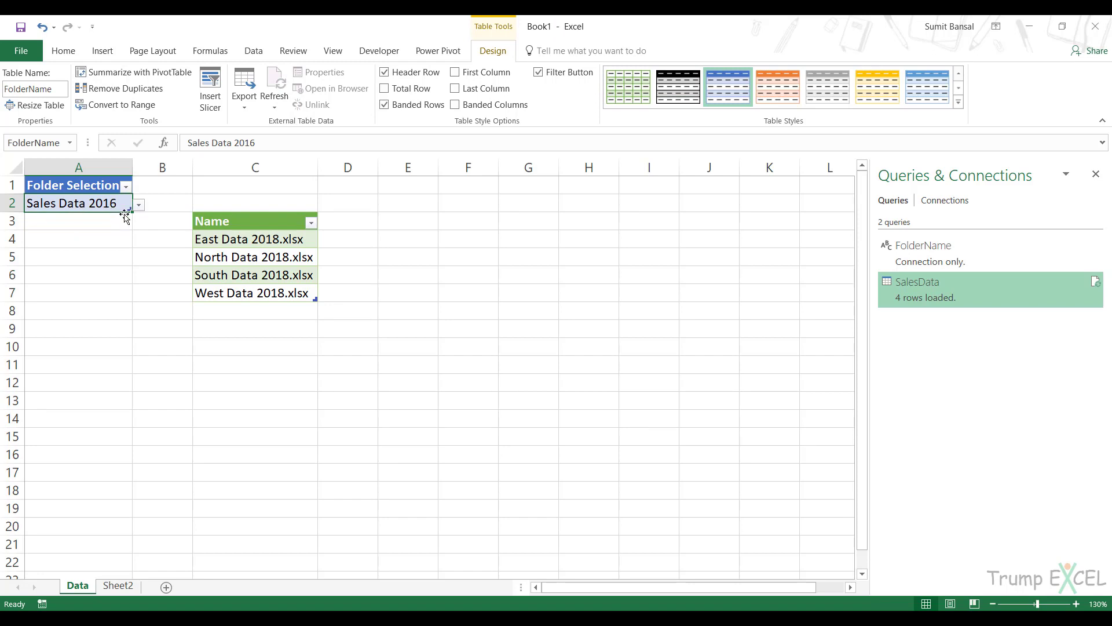
{"action": "left_click", "coordinate": [253, 51]}
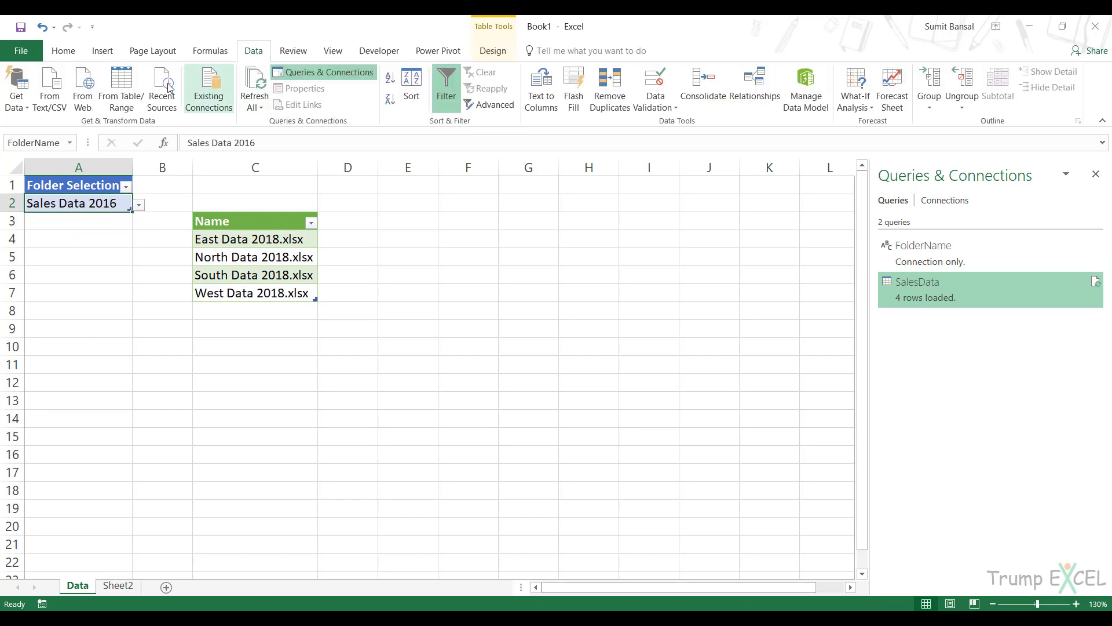
{"action": "left_click", "coordinate": [255, 81]}
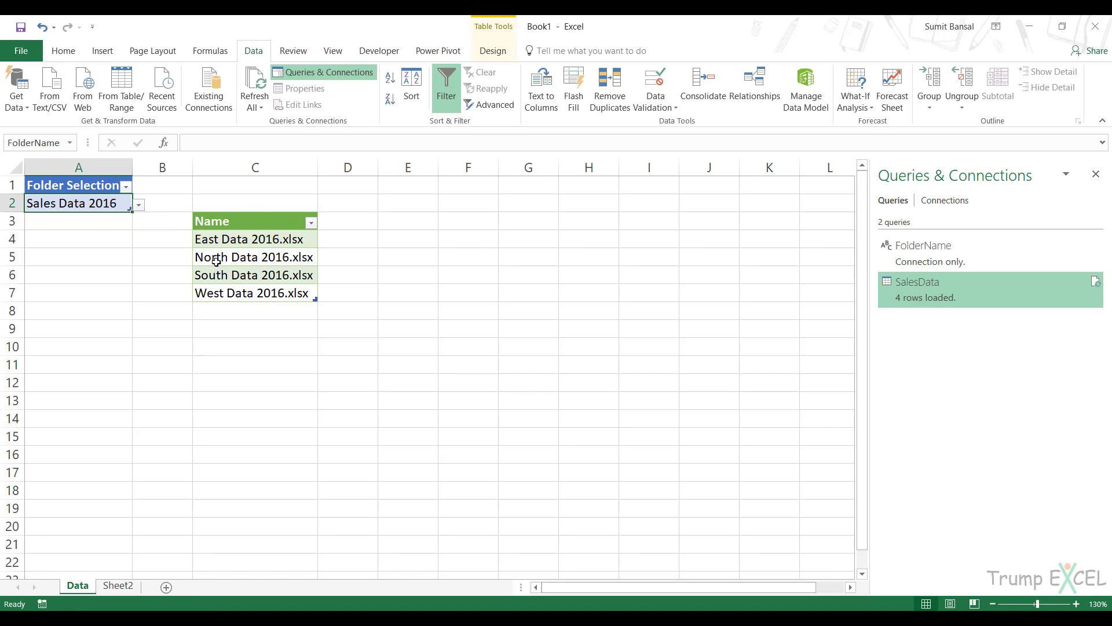
{"action": "left_click", "coordinate": [254, 257]}
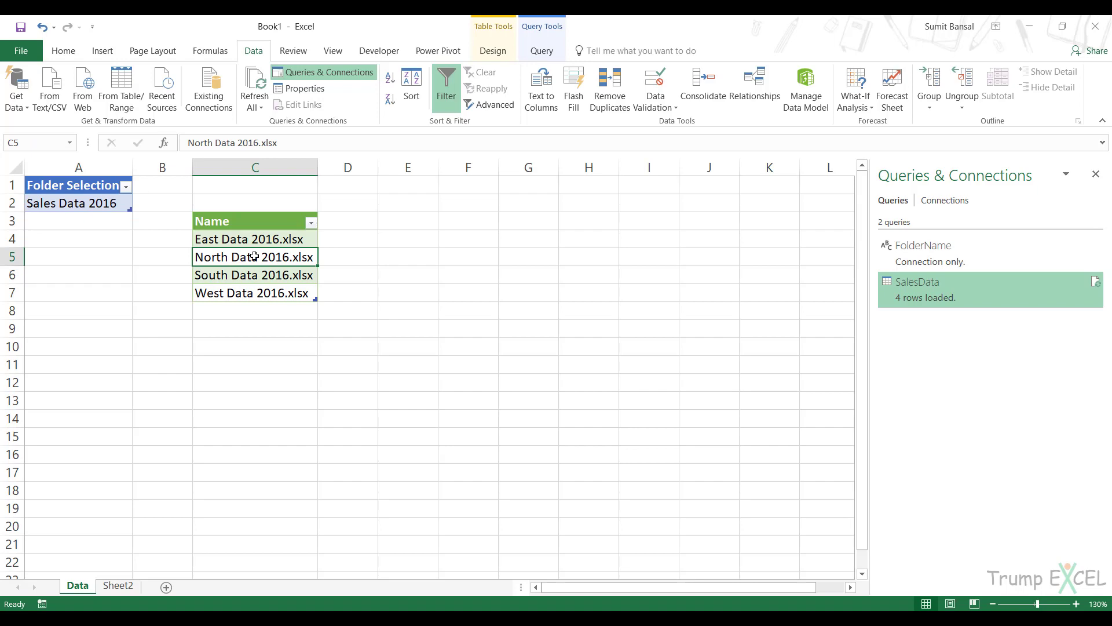
Copy the Source, Changed Type and Folder Selection lines from the FolderName query's Advanced Editor code, leaving that query unmodified
{"action": "double_click", "coordinate": [957, 256]}
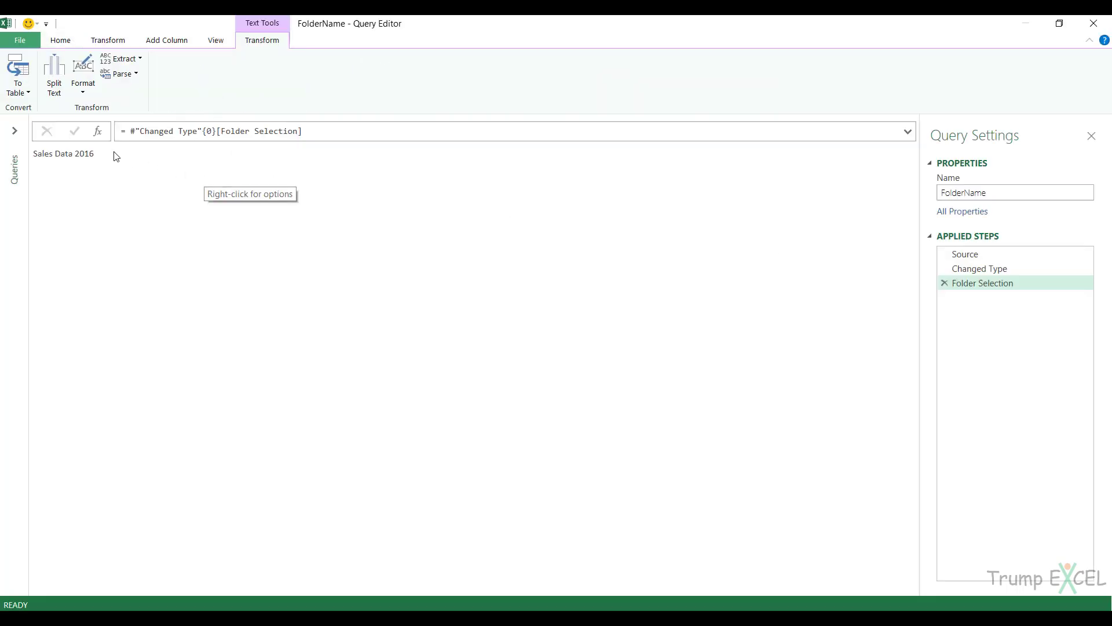
{"action": "left_click", "coordinate": [217, 42]}
{"action": "left_click", "coordinate": [298, 72]}
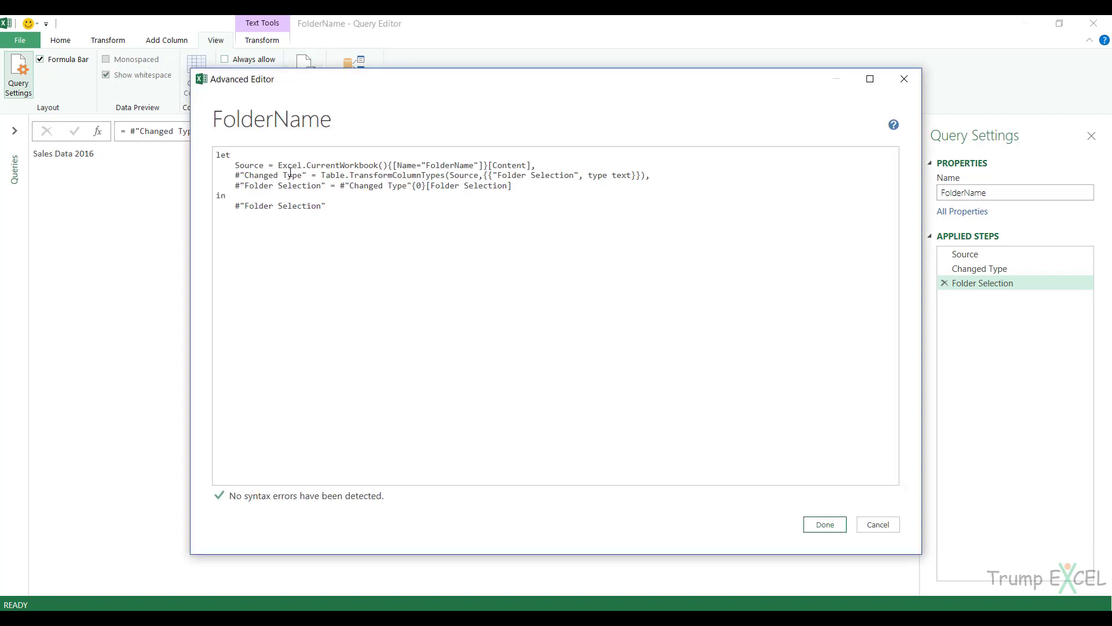
{"action": "left_click_drag", "start_coordinate": [234, 168], "coordinate": [527, 187]}
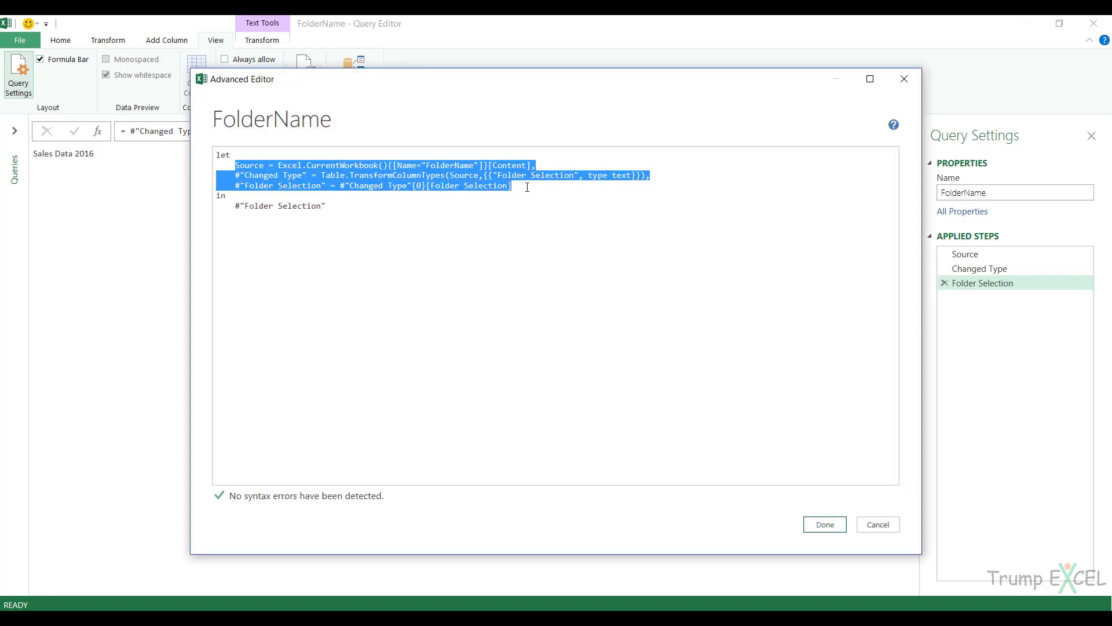
{"action": "left_click", "coordinate": [905, 79]}
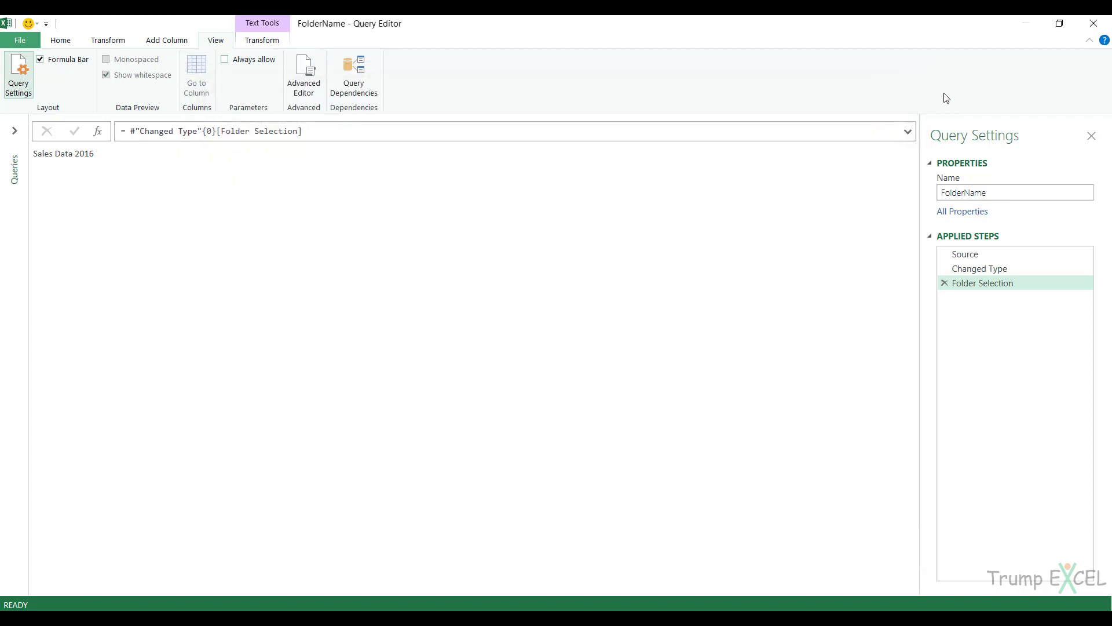
{"action": "left_click", "coordinate": [1094, 23]}
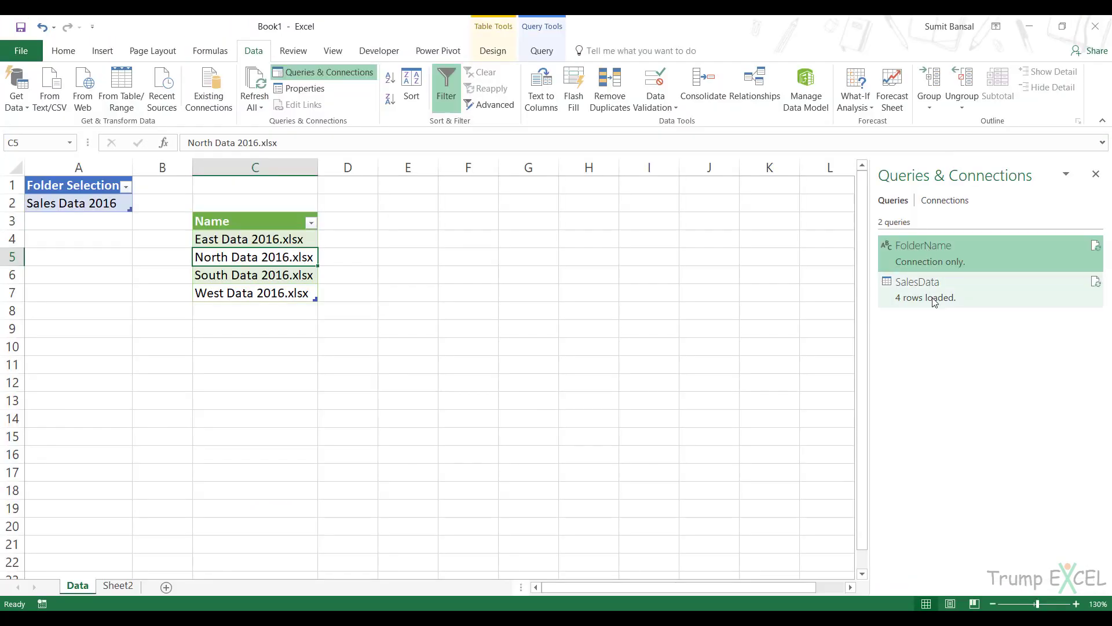
Open the SalesData query for editing and bring up the current workbook's privacy level options
{"action": "mouse_move", "coordinate": [934, 300]}
{"action": "mouse_move", "coordinate": [898, 255]}
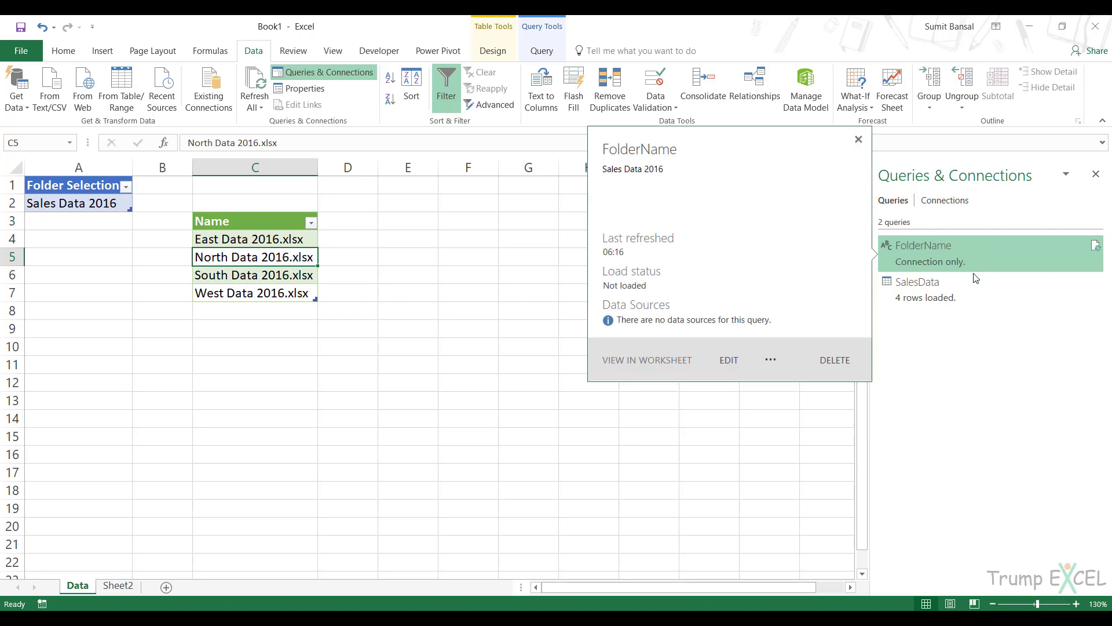
{"action": "mouse_move", "coordinate": [968, 294]}
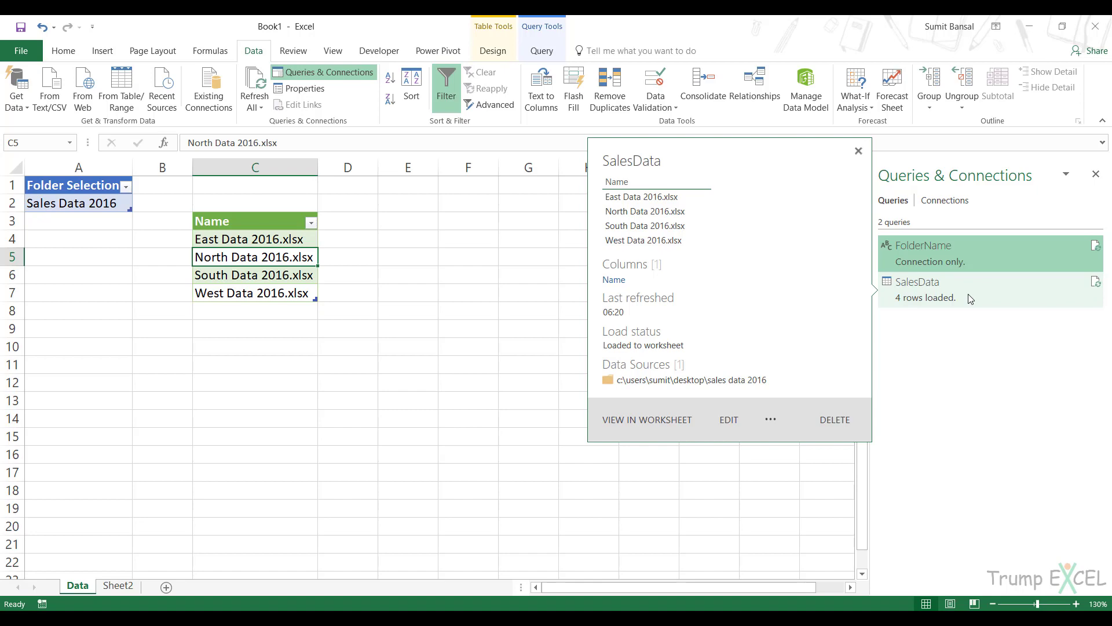
{"action": "double_click", "coordinate": [969, 296]}
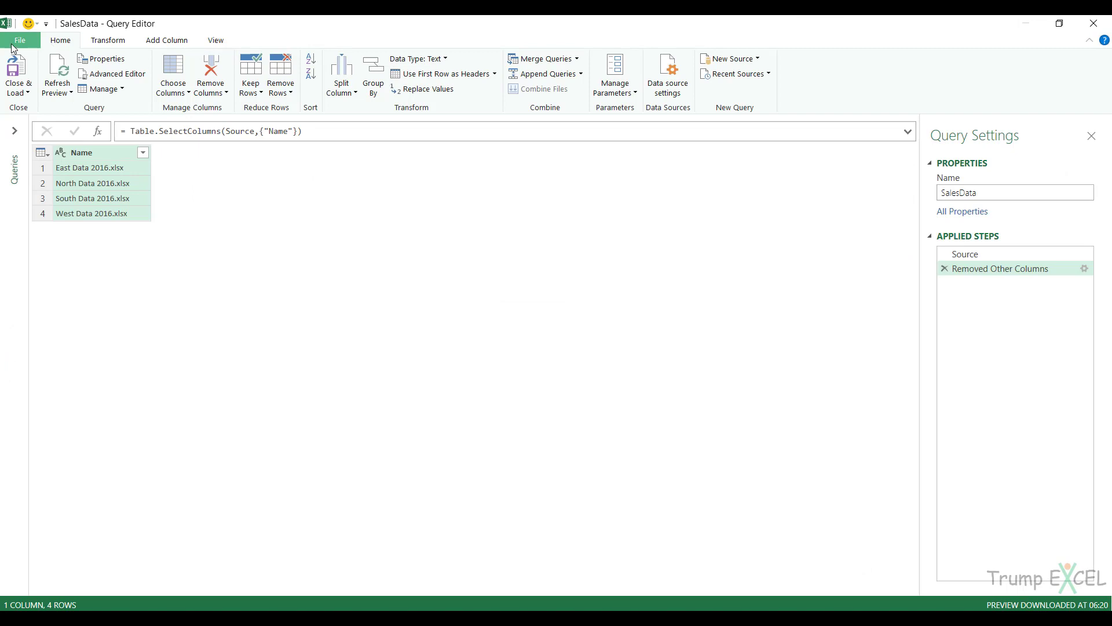
{"action": "left_click", "coordinate": [11, 44]}
{"action": "mouse_move", "coordinate": [65, 159]}
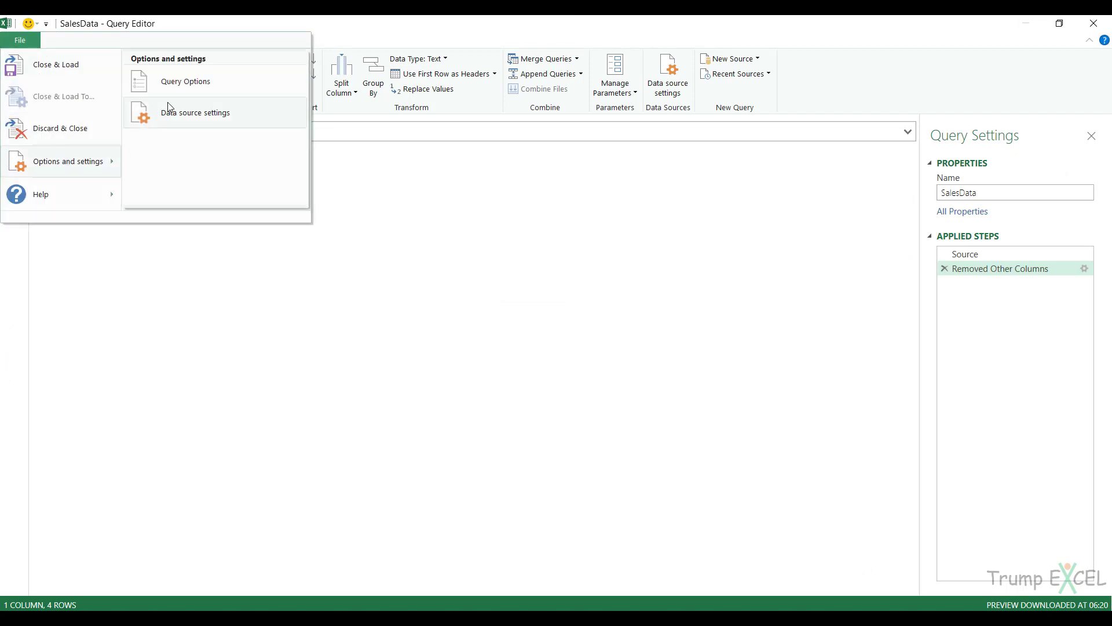
{"action": "left_click", "coordinate": [174, 88]}
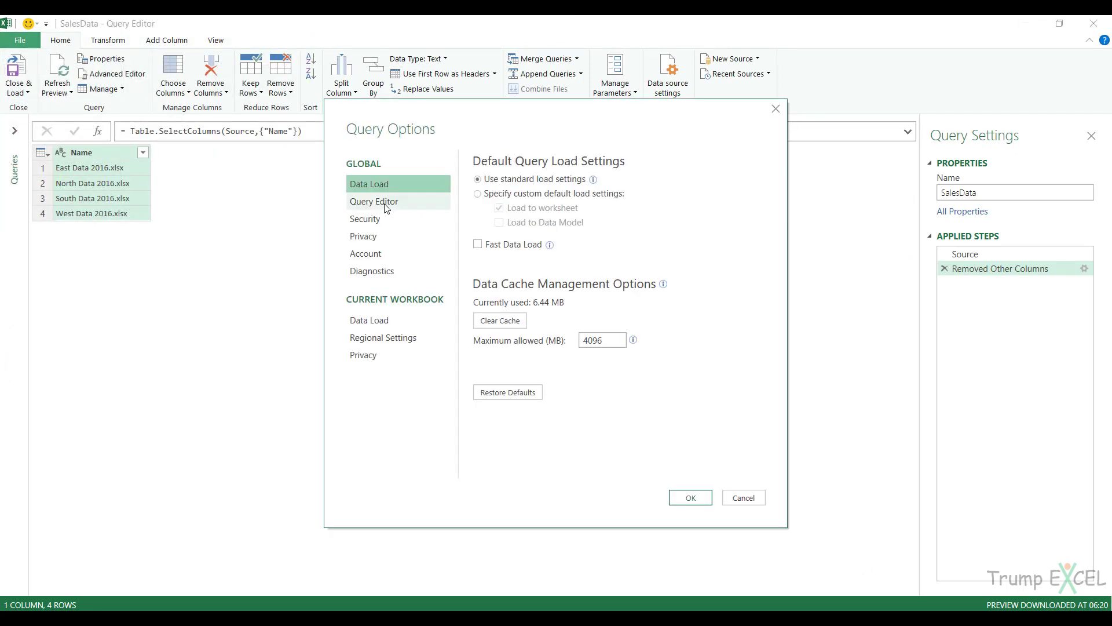
{"action": "left_click", "coordinate": [399, 355]}
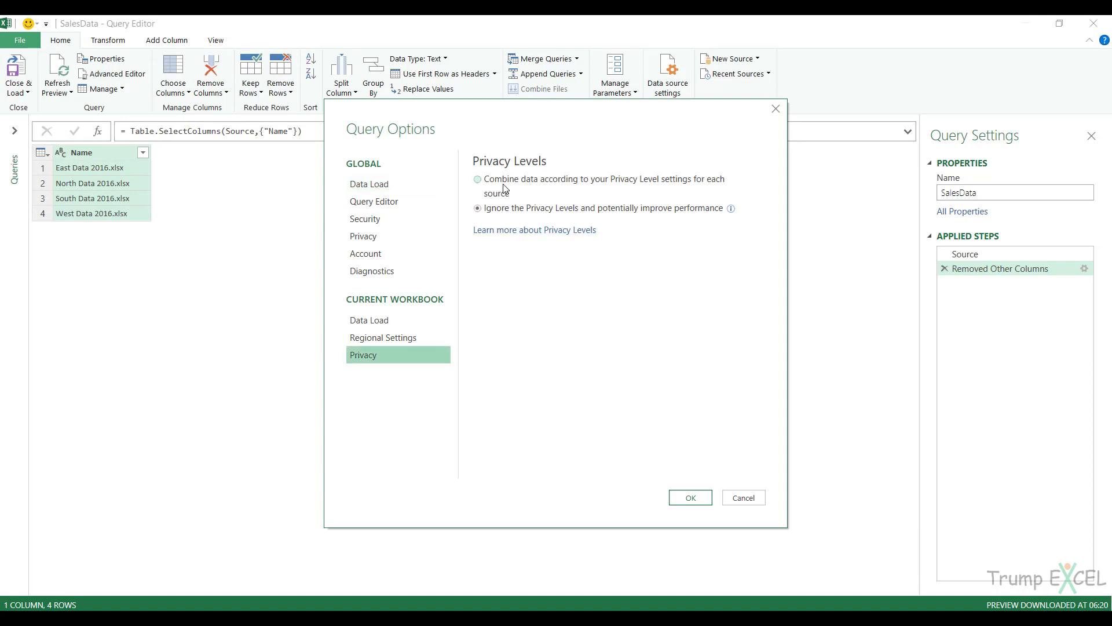
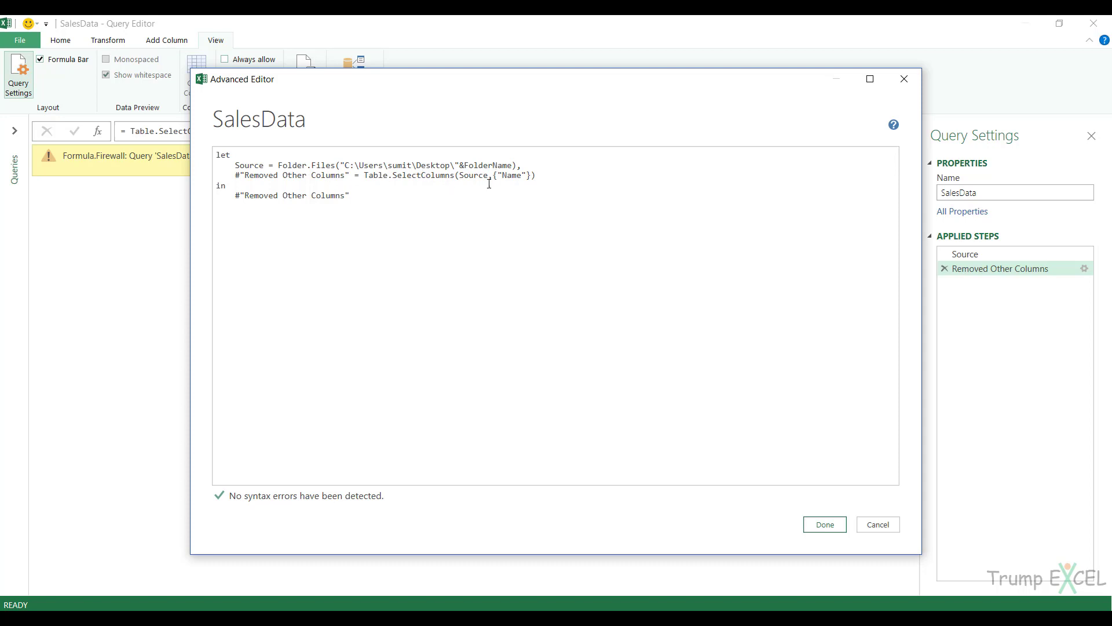
Insert the FolderName query's Source, Changed Type and Folder Selection lines above the Folder.Files line in the SalesData code
{"action": "left_click", "coordinate": [236, 165]}
{"action": "key", "text": "Return"}
{"action": "key", "text": "Return"}
{"action": "key", "text": "Return"}
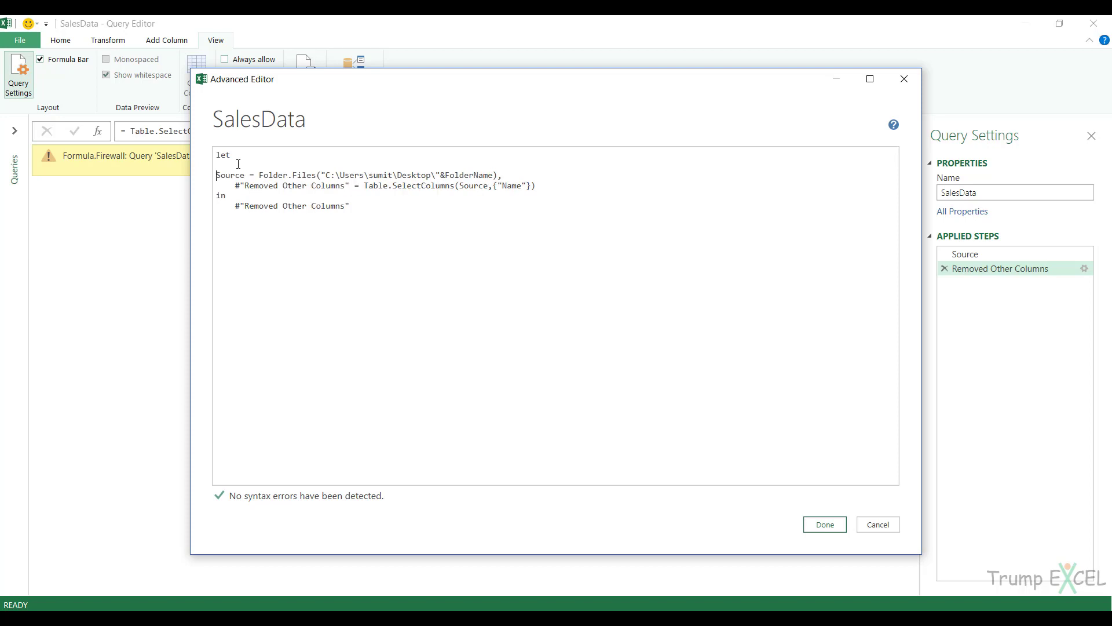
{"action": "left_click", "coordinate": [238, 164]}
{"action": "type", "text": "Source = Excel.CurrentWorkbook(){[Name=\"FolderName\"]}[Content],     #\"Changed Type\" = Table.TransformColumnTypes(Source,{{\"Folder Selection\", type text}}),     #\"Folder Selection\" = #\"Changed Type\"{0}[Folder Selection]"}
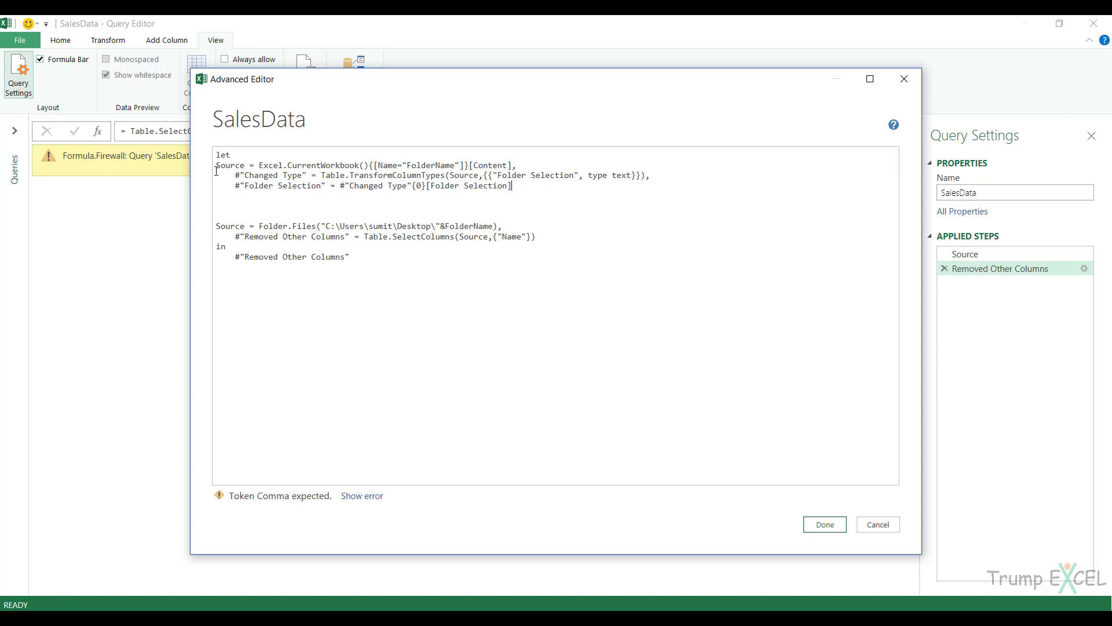
Add the separating comma at the end of the inserted #"Folder Selection" line
{"action": "left_click_drag", "start_coordinate": [216, 167], "coordinate": [245, 166]}
{"action": "left_click_drag", "start_coordinate": [216, 226], "coordinate": [247, 226]}
{"action": "left_click", "coordinate": [534, 187]}
{"action": "type", "text": ","}
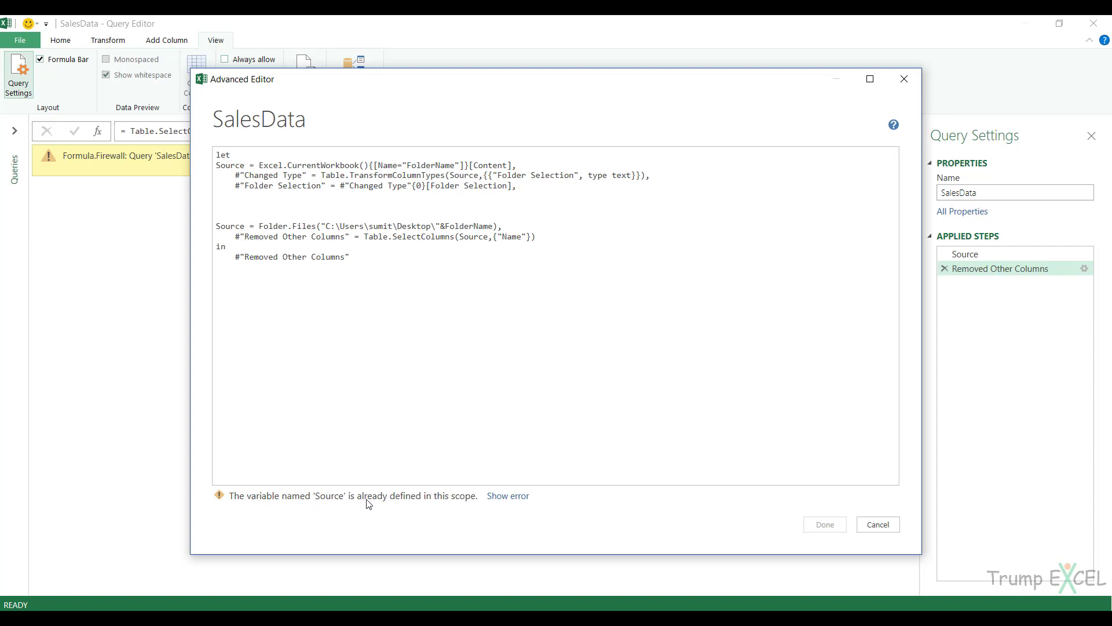
Rename the Folder.Files step from Source to FName and make Table.SelectColumns refer to FName
{"action": "double_click", "coordinate": [232, 227]}
{"action": "key", "text": "Home"}
{"action": "key", "text": "ctrl+shift+Right"}
{"action": "key", "text": "shift+Left"}
{"action": "type", "text": "FName"}
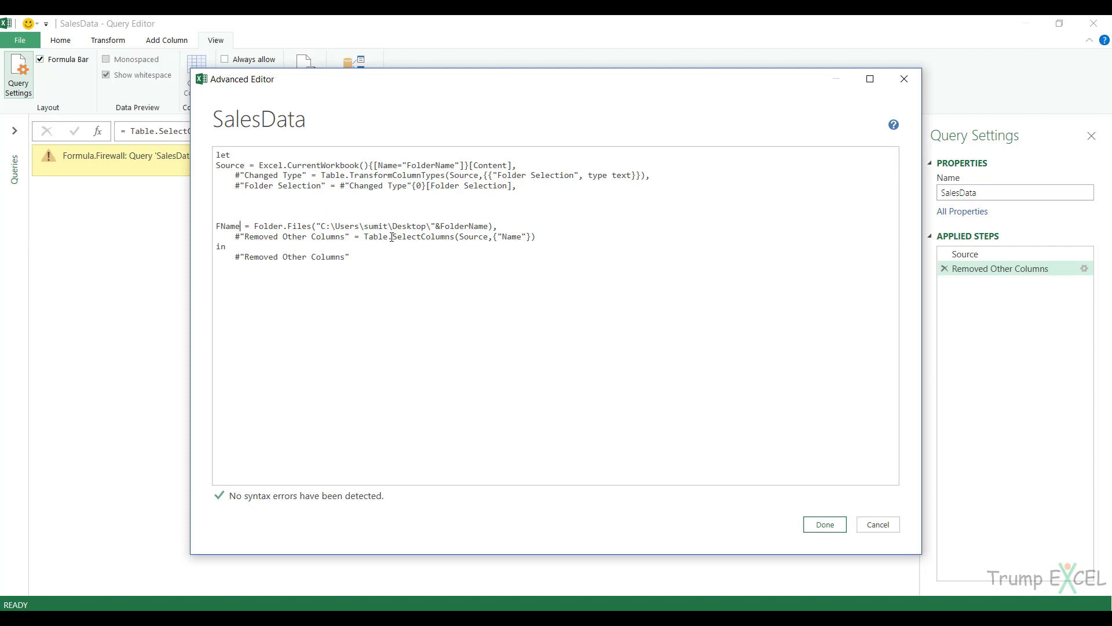
{"action": "left_click_drag", "start_coordinate": [459, 236], "coordinate": [488, 236]}
{"action": "type", "text": "FName"}
Replace the FolderName reference in the FName step's folder path with #"Folder Selection"
{"action": "left_click_drag", "start_coordinate": [443, 224], "coordinate": [487, 226]}
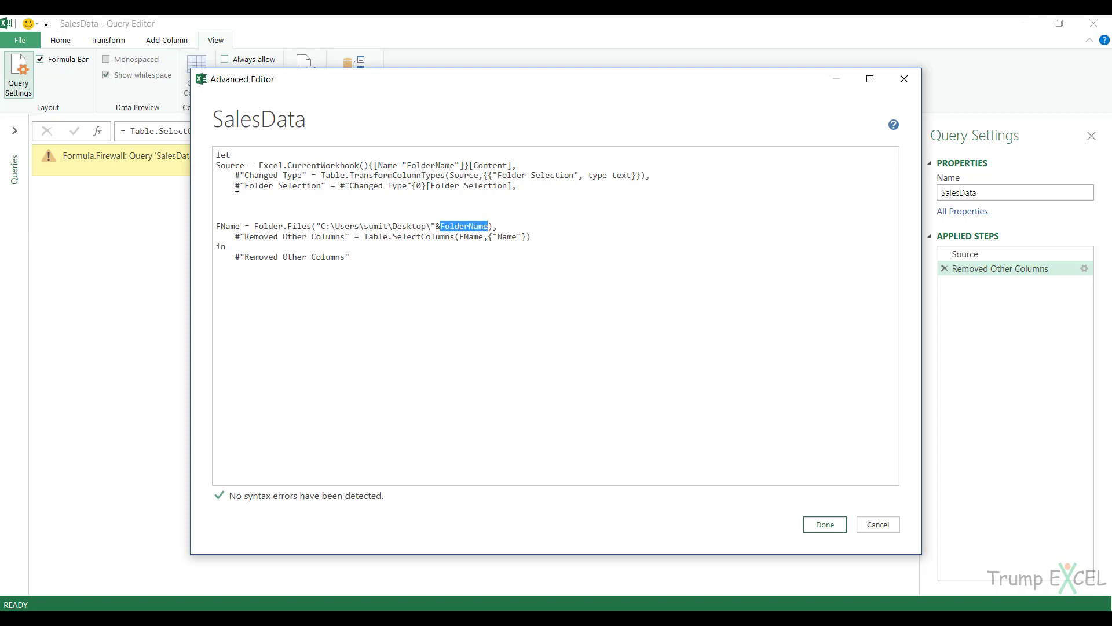
{"action": "left_click_drag", "start_coordinate": [237, 187], "coordinate": [326, 184]}
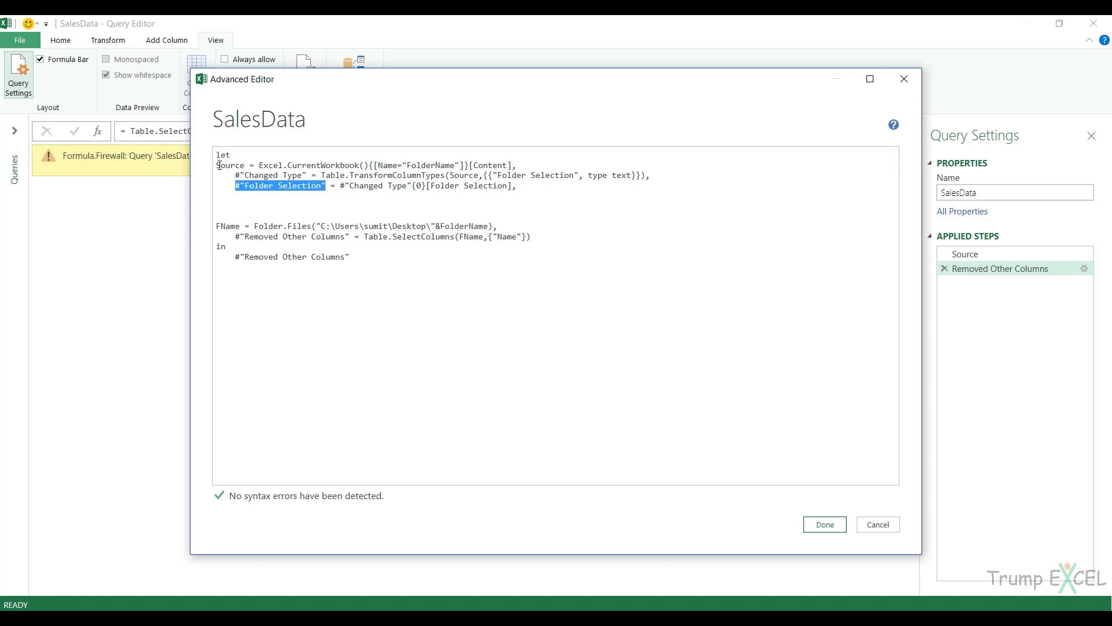
{"action": "left_click_drag", "start_coordinate": [219, 165], "coordinate": [520, 195]}
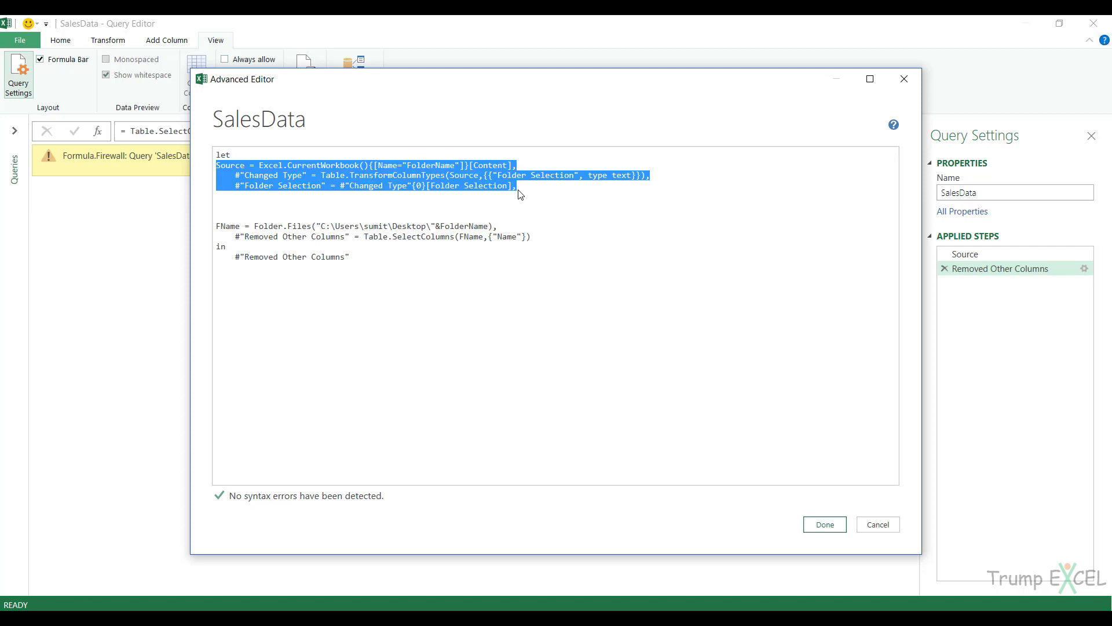
{"action": "left_click", "coordinate": [244, 185]}
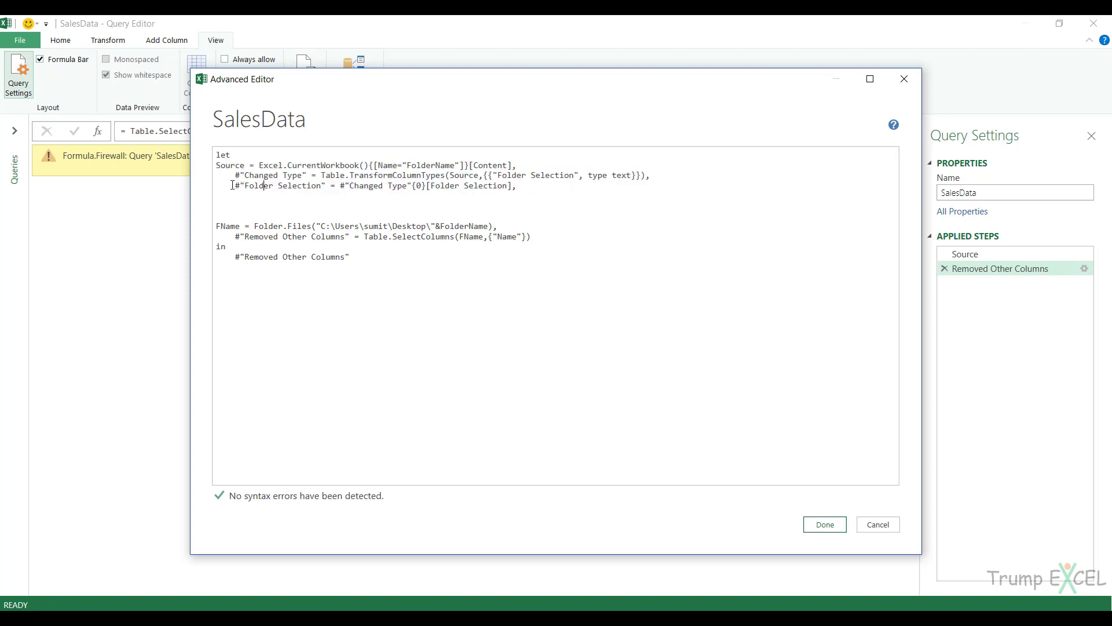
{"action": "left_click_drag", "start_coordinate": [235, 186], "coordinate": [326, 185]}
{"action": "key", "text": "ctrl+c"}
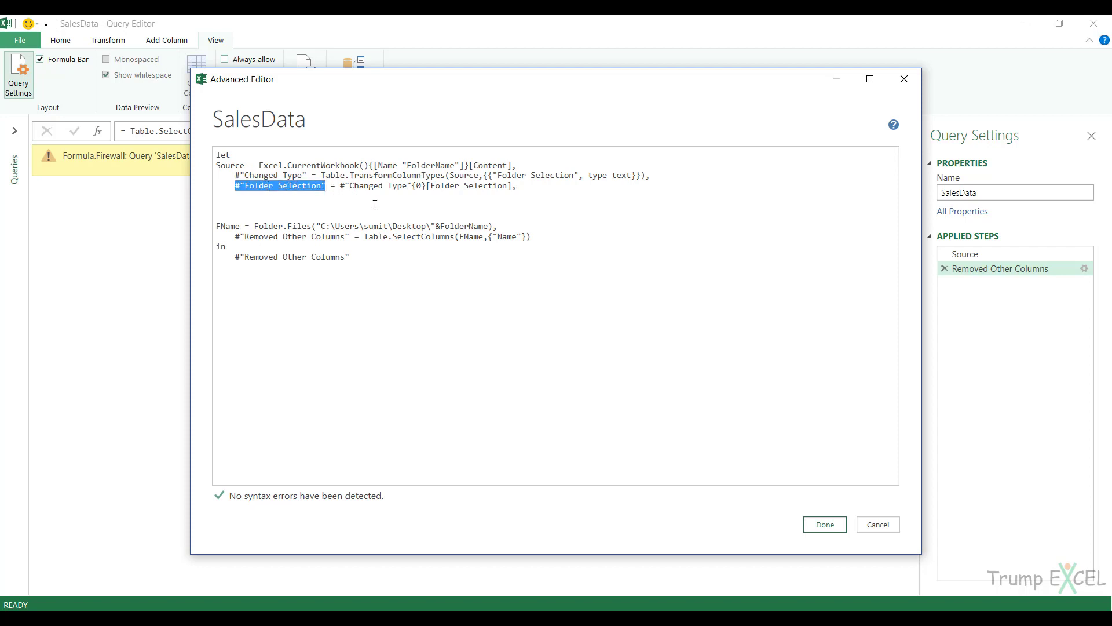
{"action": "left_click_drag", "start_coordinate": [442, 227], "coordinate": [490, 227]}
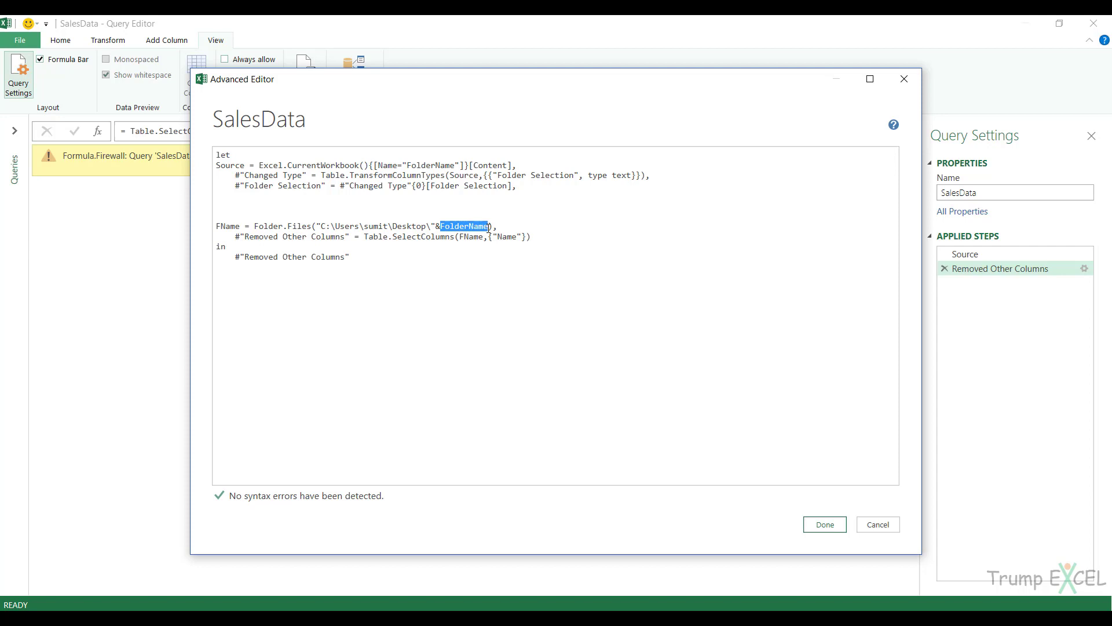
{"action": "key", "text": "ctrl+v"}
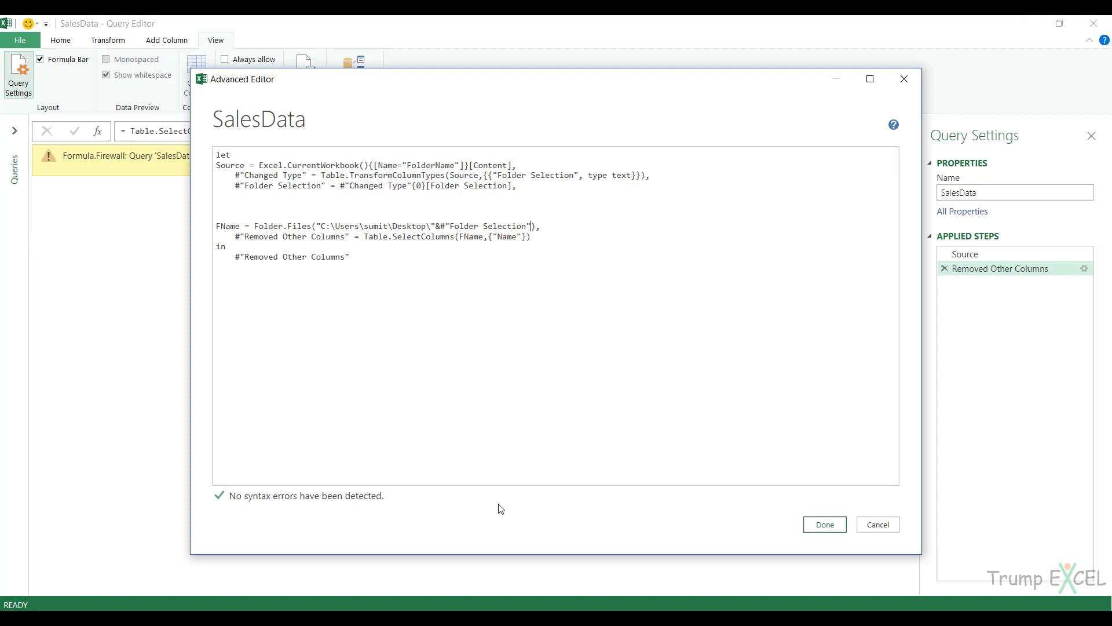
Apply the edited SalesData code and close the Query Editor, keeping the changes
{"action": "left_click", "coordinate": [819, 525]}
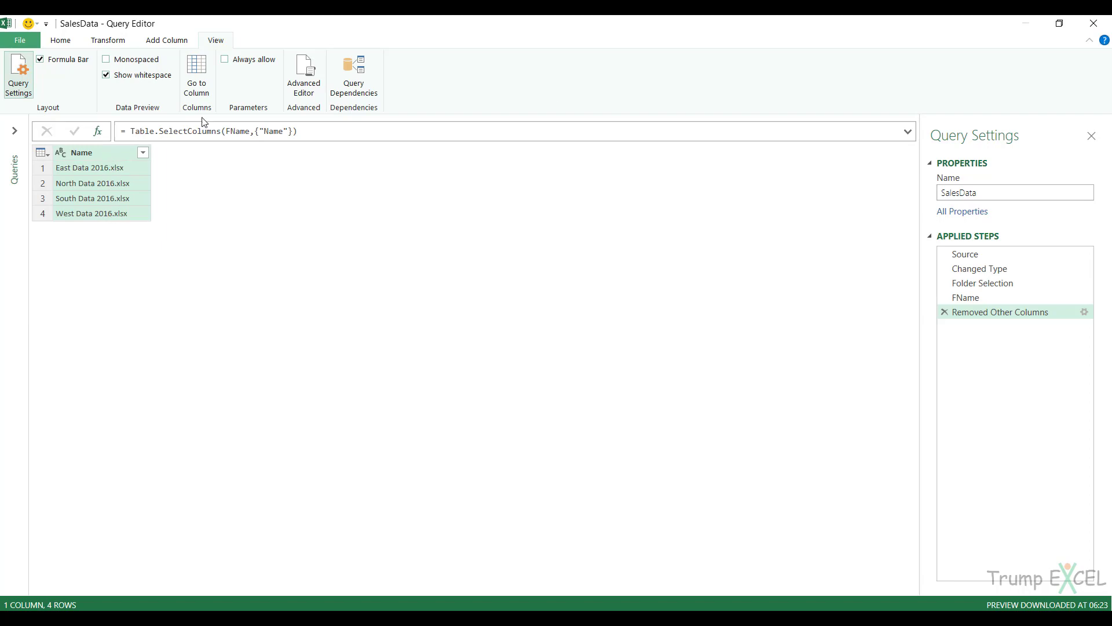
{"action": "left_click", "coordinate": [1094, 23]}
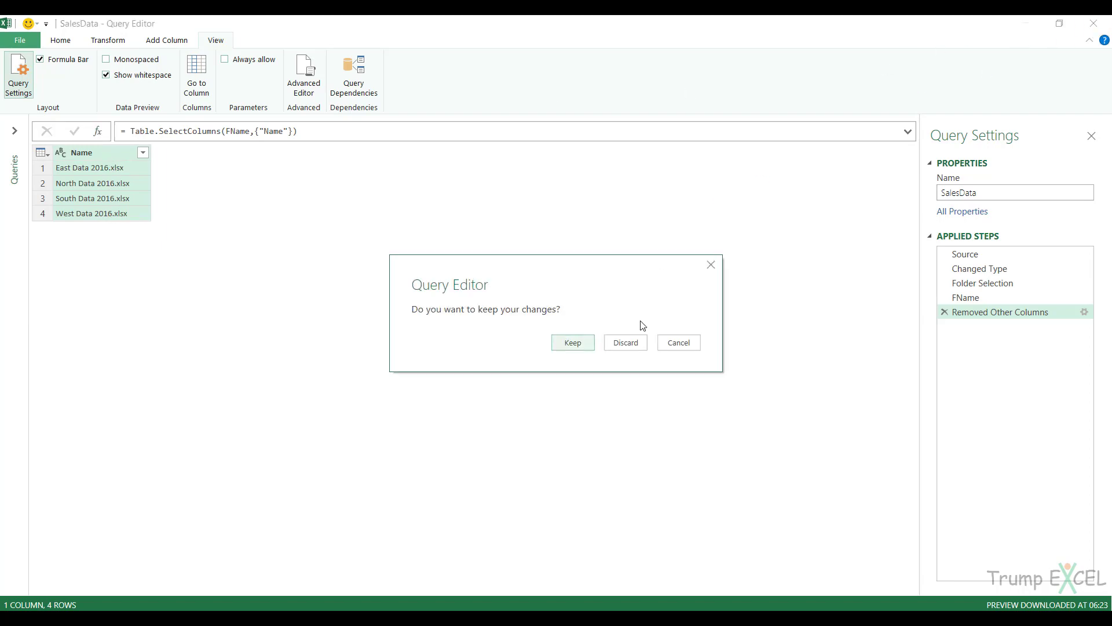
{"action": "left_click", "coordinate": [582, 344]}
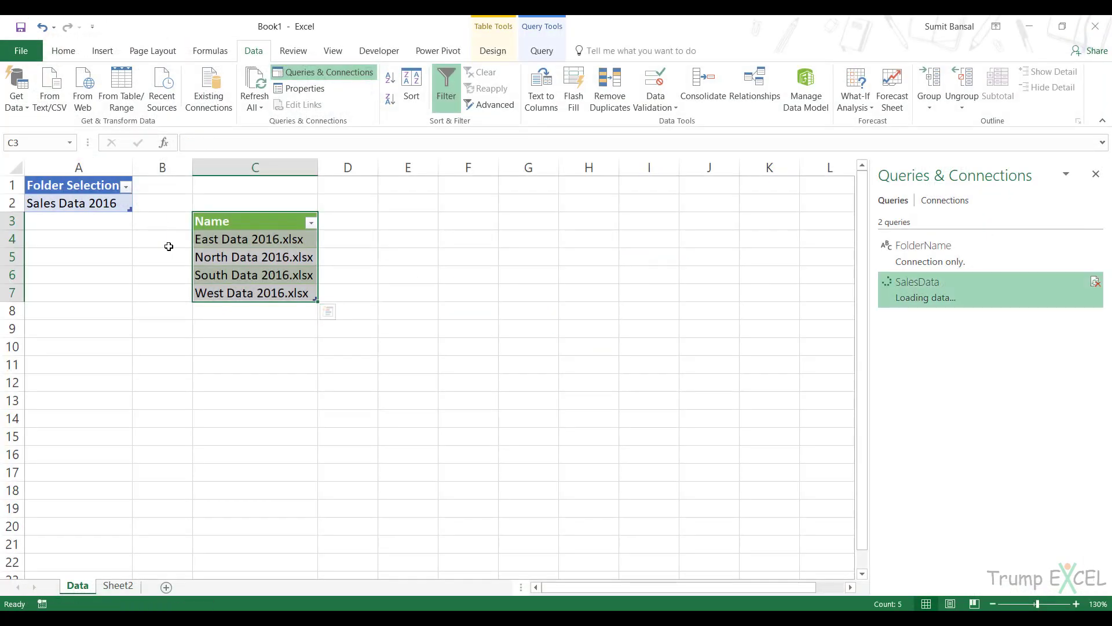
Choose Sales Data 2018 in the Folder Selection dropdown and refresh all queries
{"action": "left_click", "coordinate": [132, 206]}
{"action": "left_click", "coordinate": [138, 205]}
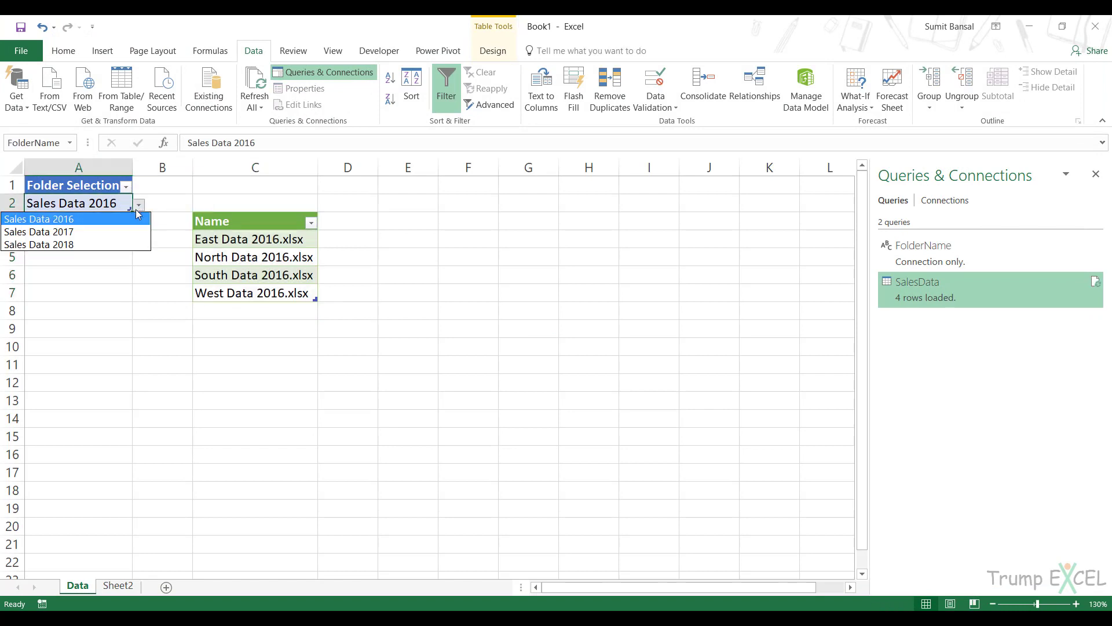
{"action": "left_click", "coordinate": [128, 245]}
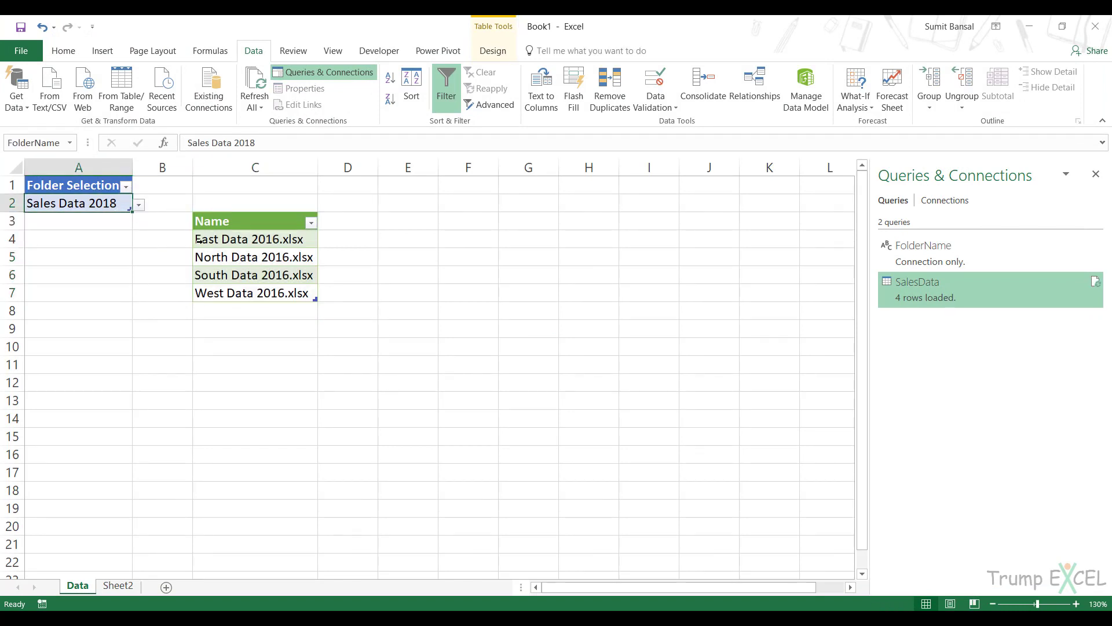
{"action": "left_click", "coordinate": [255, 84]}
Delete the FolderName query from the workbook and confirm the deletion
{"action": "right_click", "coordinate": [938, 259]}
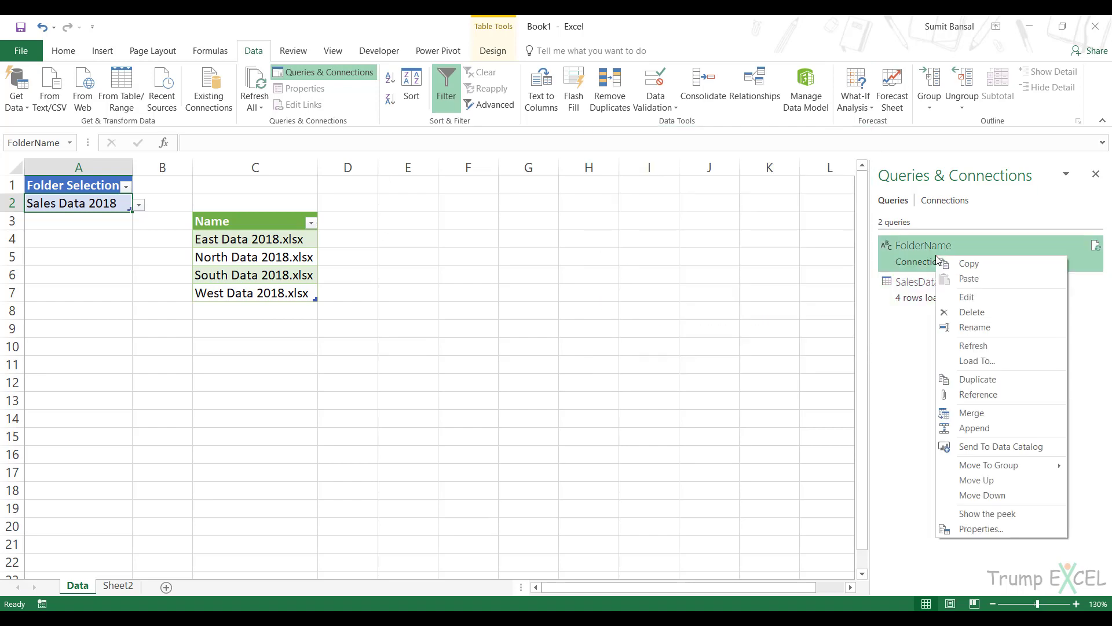
{"action": "left_click", "coordinate": [978, 312]}
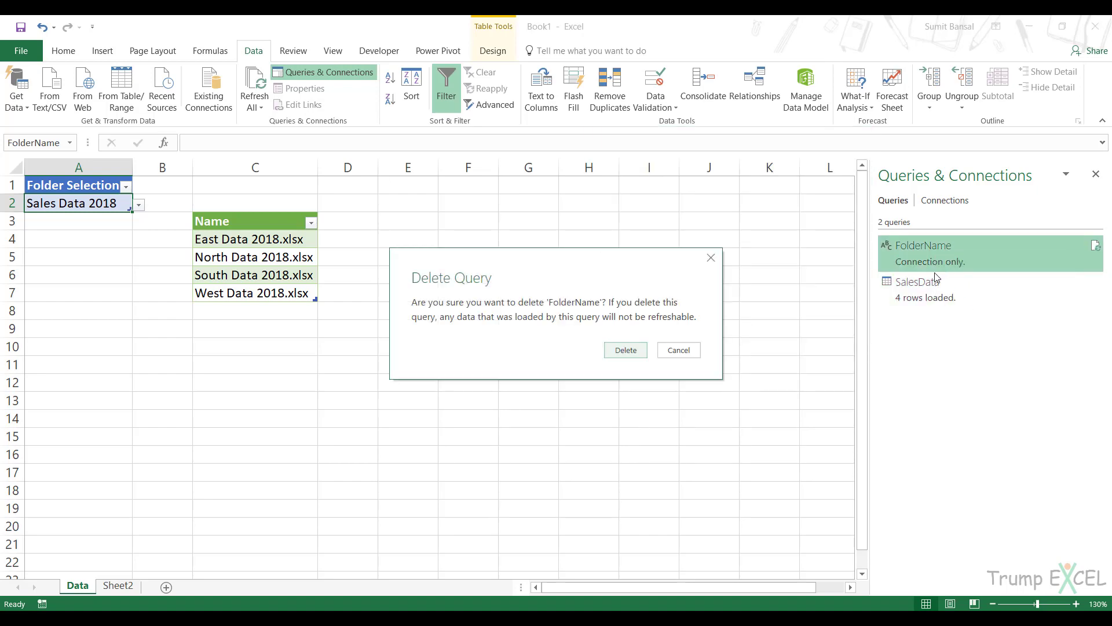
{"action": "left_click", "coordinate": [614, 348]}
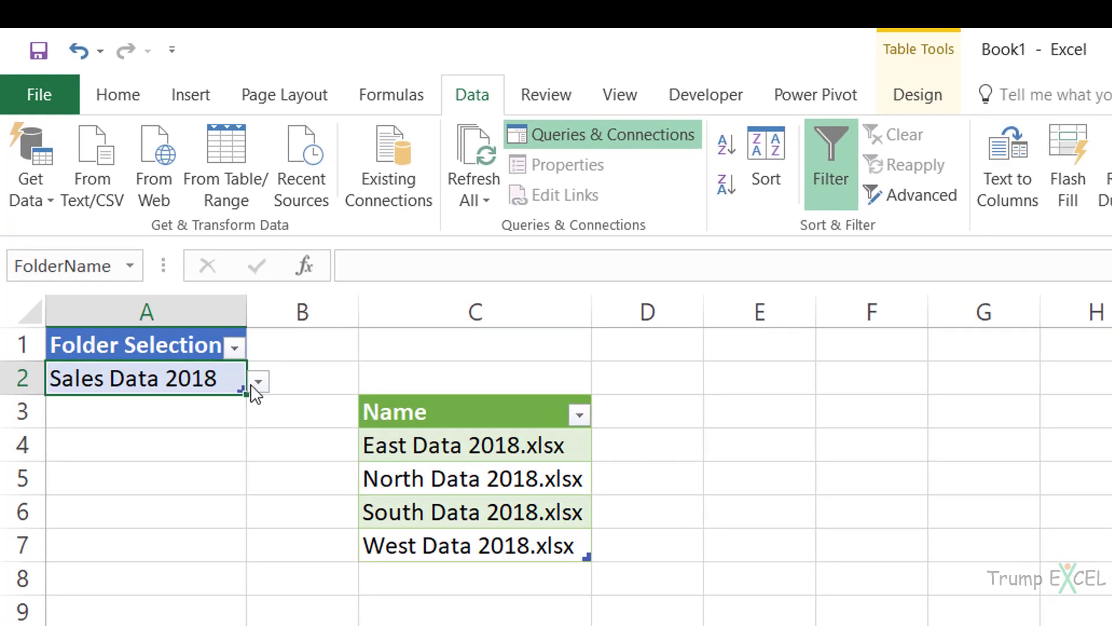
Choose Sales Data 2016 as the Folder Selection in A2 and refresh all queries
{"action": "left_click", "coordinate": [191, 282]}
{"action": "left_click", "coordinate": [191, 282]}
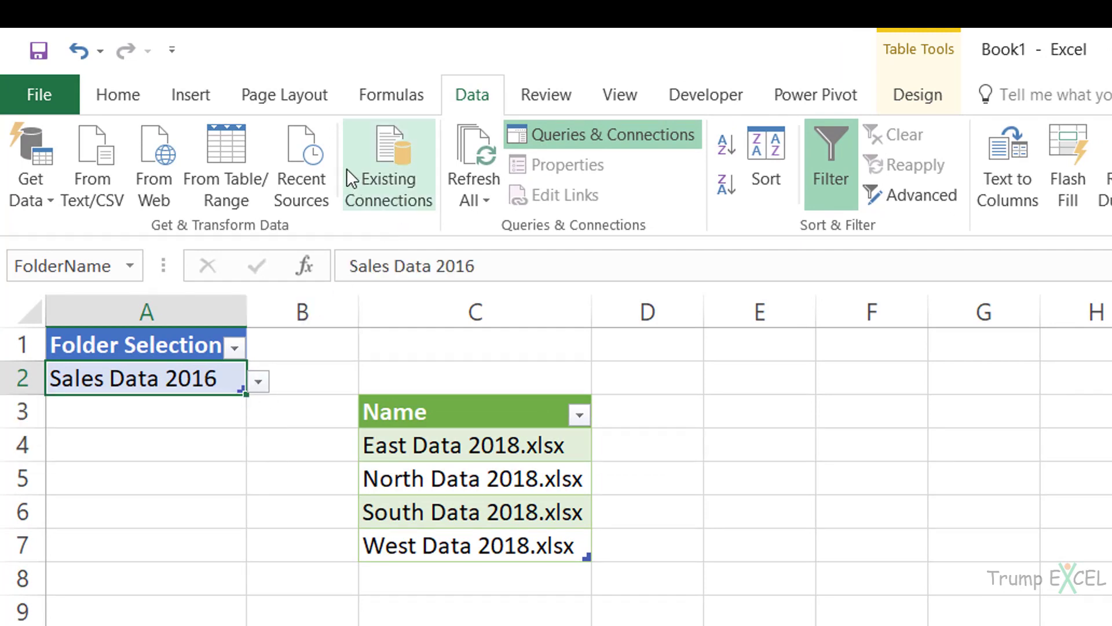
{"action": "left_click", "coordinate": [463, 168]}
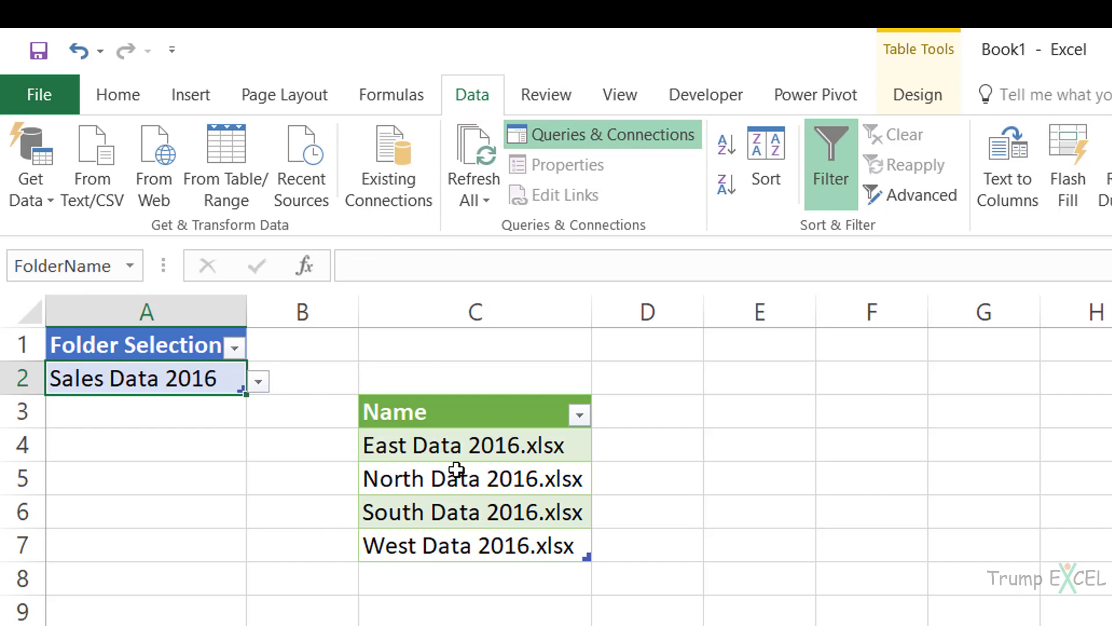
Switch the Folder Selection in A2 to Sales Data 2017 and refresh all queries
{"action": "left_click", "coordinate": [258, 382]}
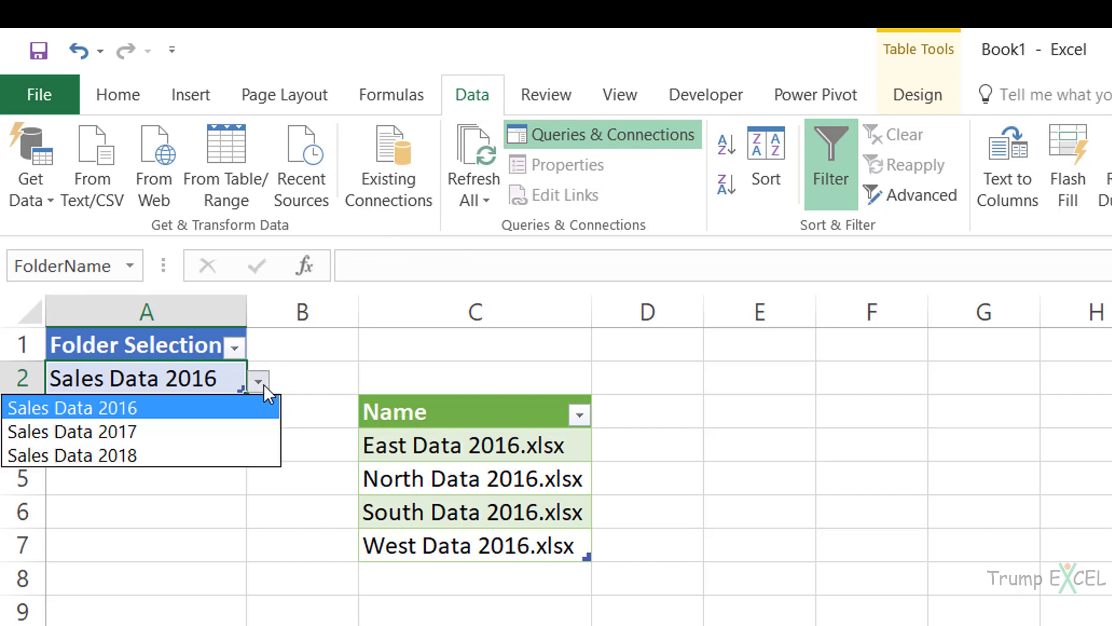
{"action": "left_click", "coordinate": [214, 431]}
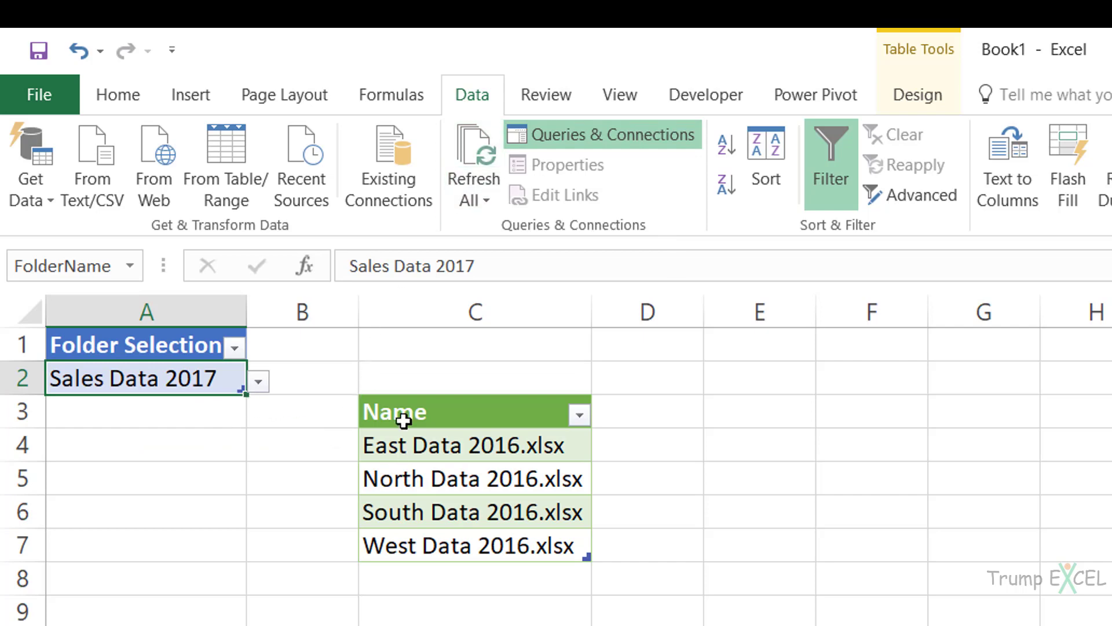
{"action": "left_click", "coordinate": [476, 152]}
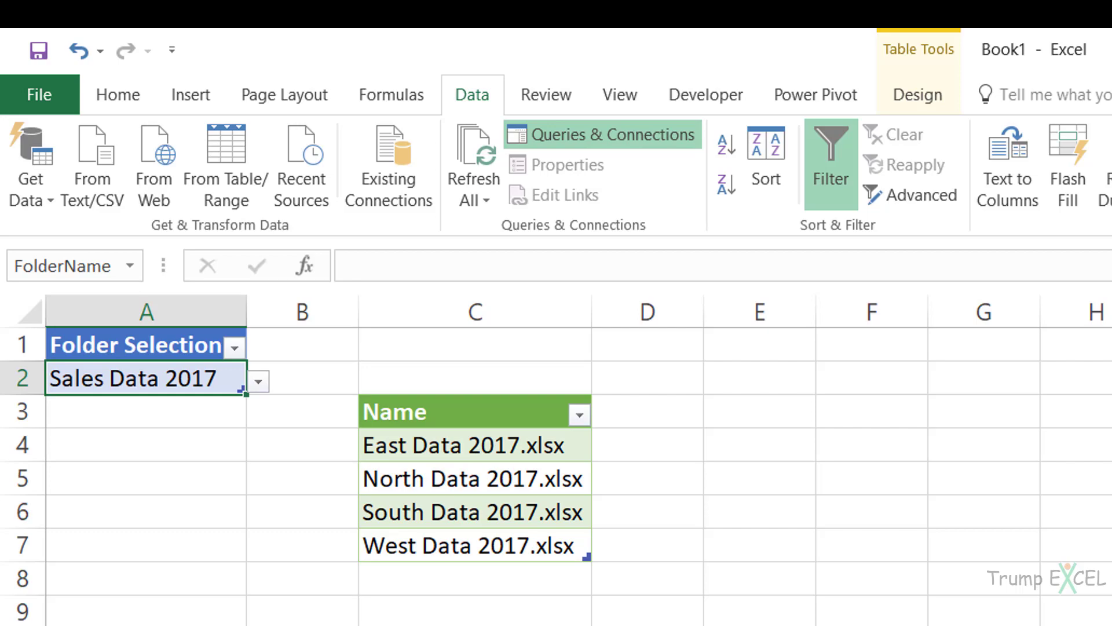
Open the code window of Sheet1 (Data) in the Visual Basic editor
{"action": "mouse_move", "coordinate": [909, 259]}
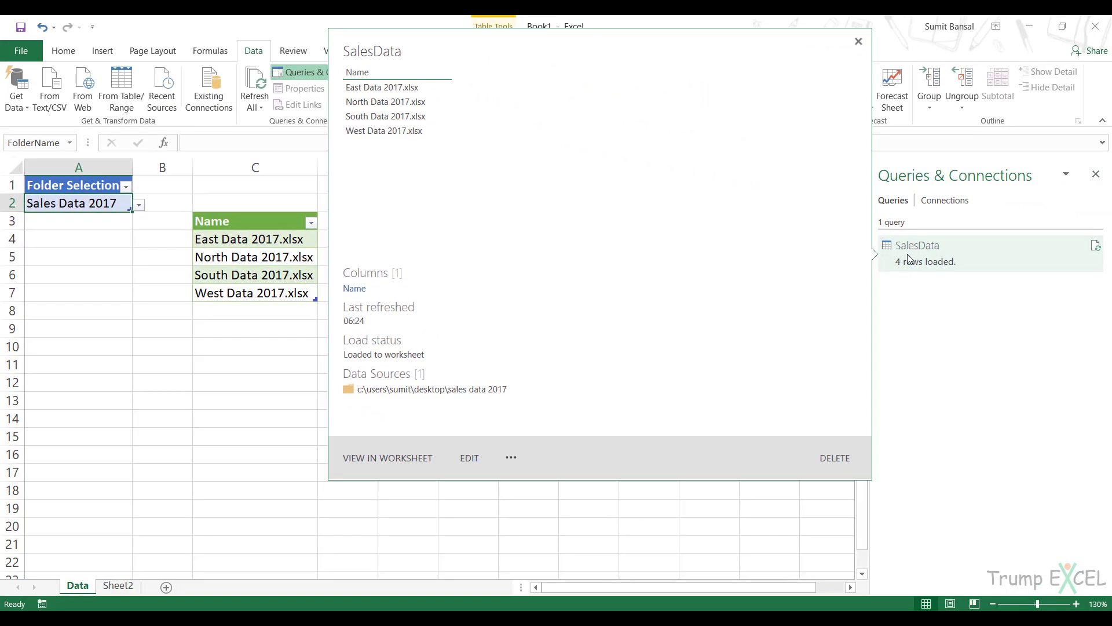
{"action": "left_click", "coordinate": [97, 205]}
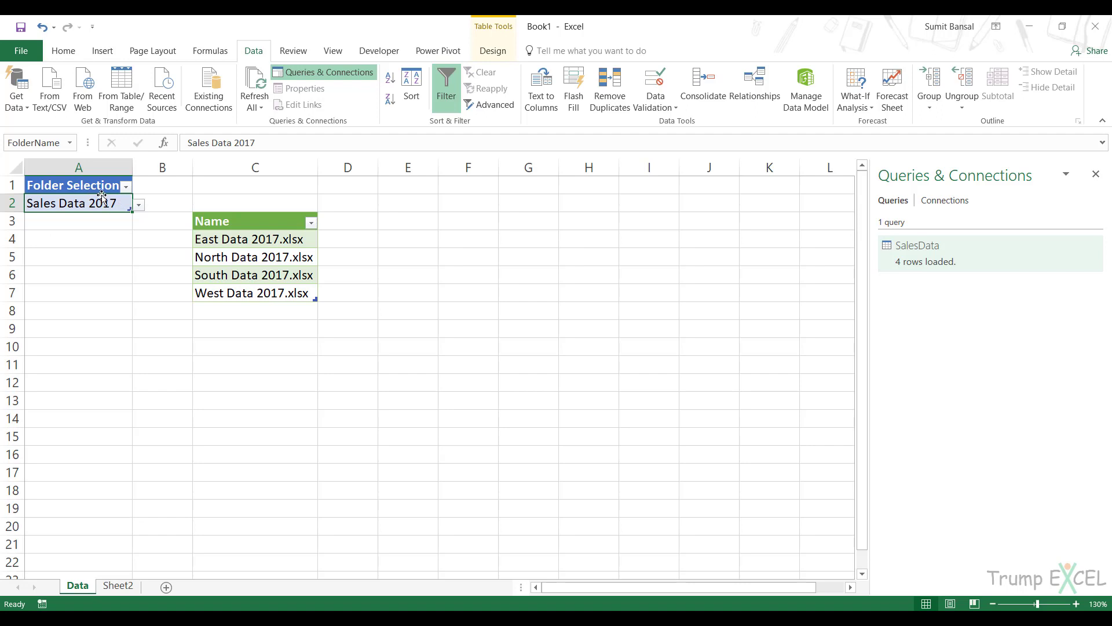
{"action": "left_click", "coordinate": [389, 54]}
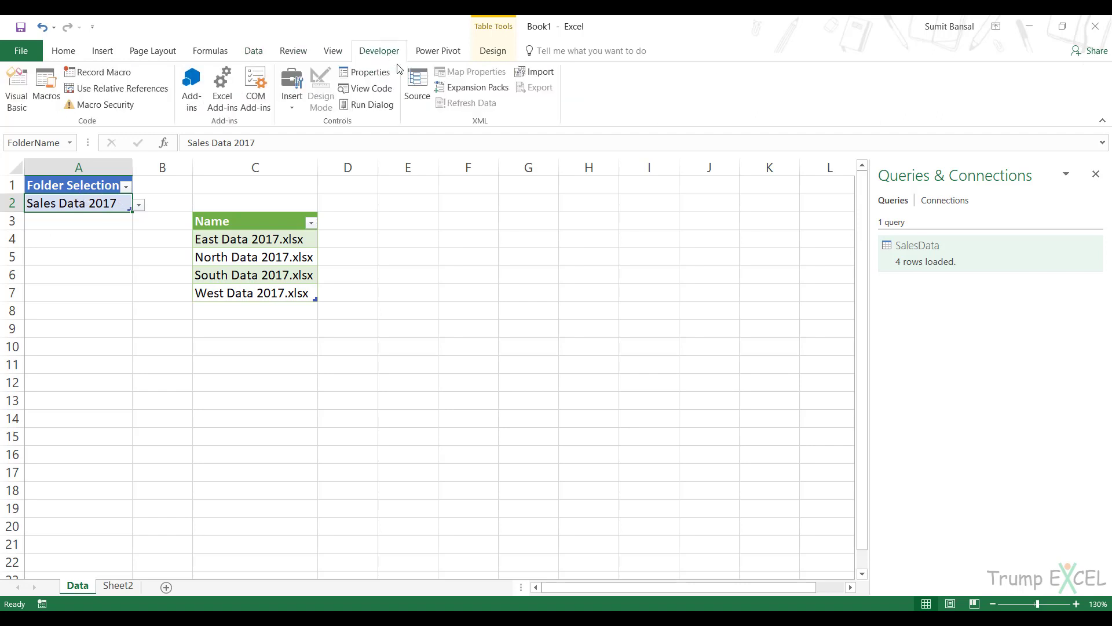
{"action": "left_click", "coordinate": [16, 90]}
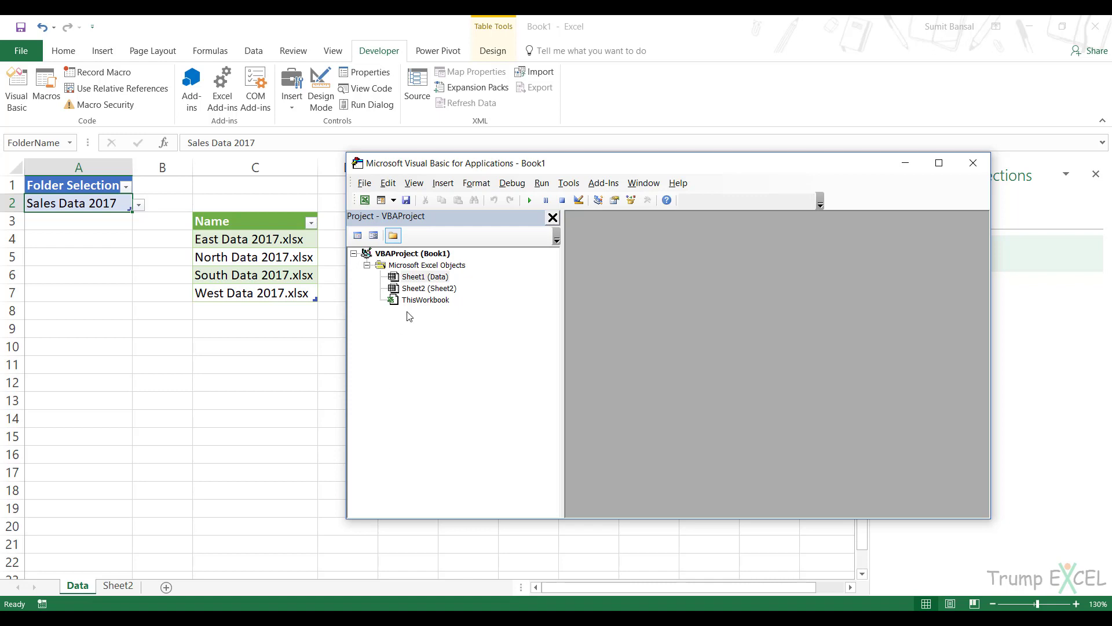
{"action": "double_click", "coordinate": [425, 276]}
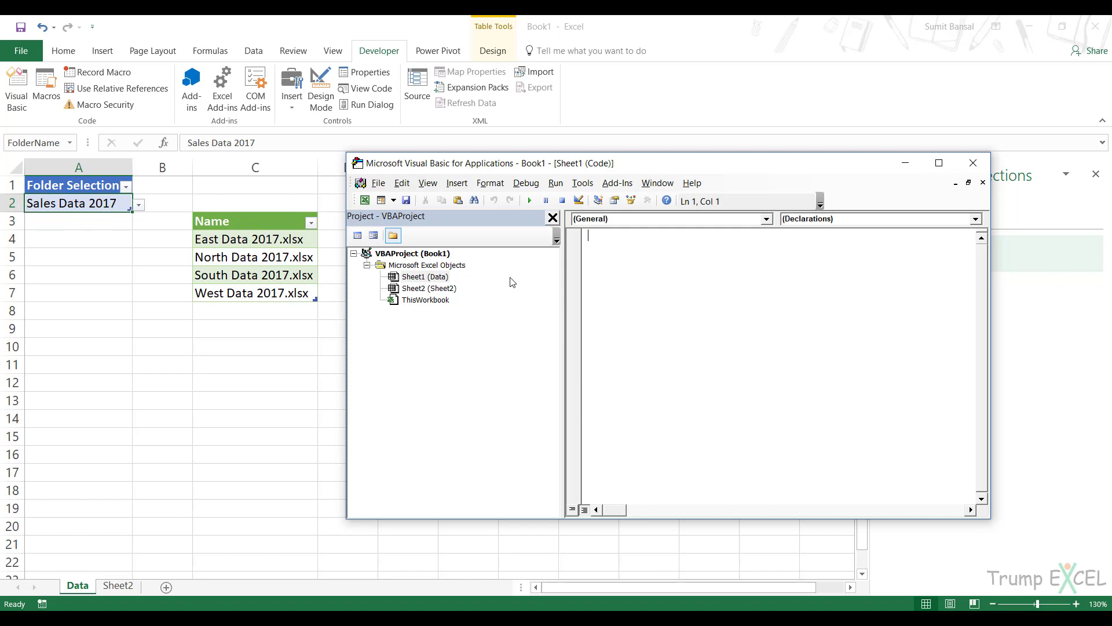
Insert a Worksheet_Change event procedure in the sheet's code and delete the unneeded Worksheet_SelectionChange stub
{"action": "left_click", "coordinate": [664, 220]}
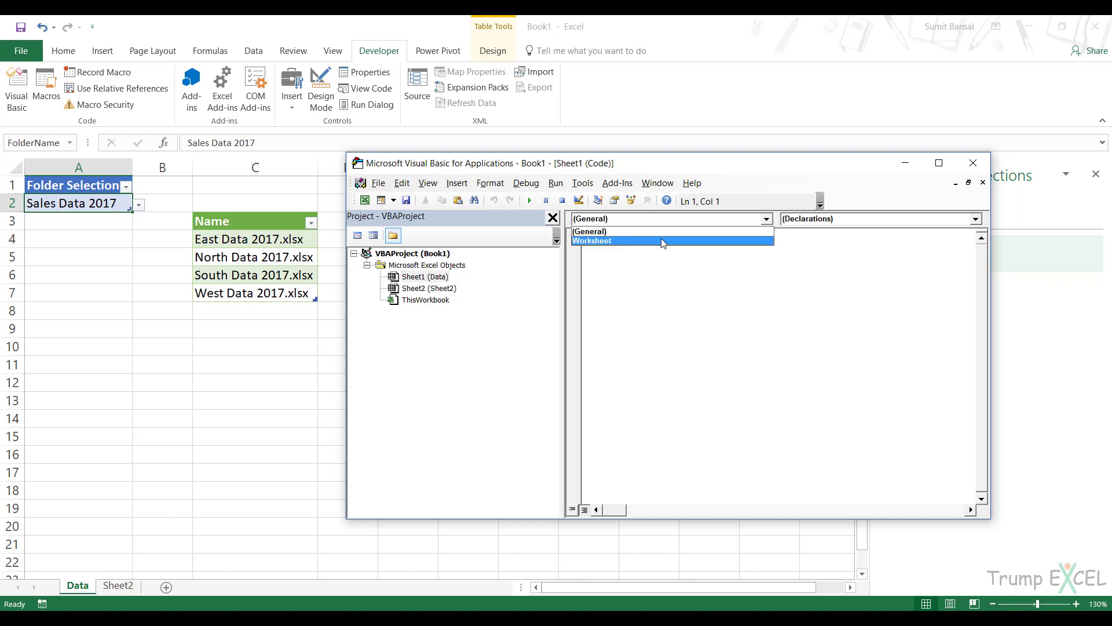
{"action": "left_click", "coordinate": [664, 237]}
{"action": "left_click", "coordinate": [805, 224]}
{"action": "scroll", "coordinate": [826, 244], "scroll_direction": "up", "scroll_amount": 4}
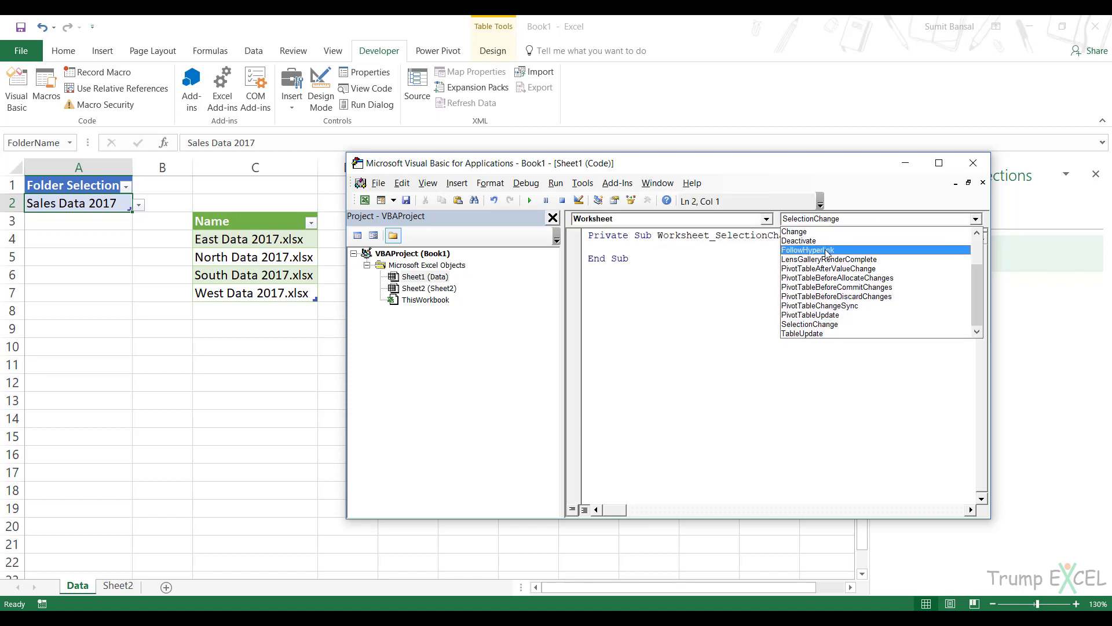
{"action": "left_click", "coordinate": [825, 242]}
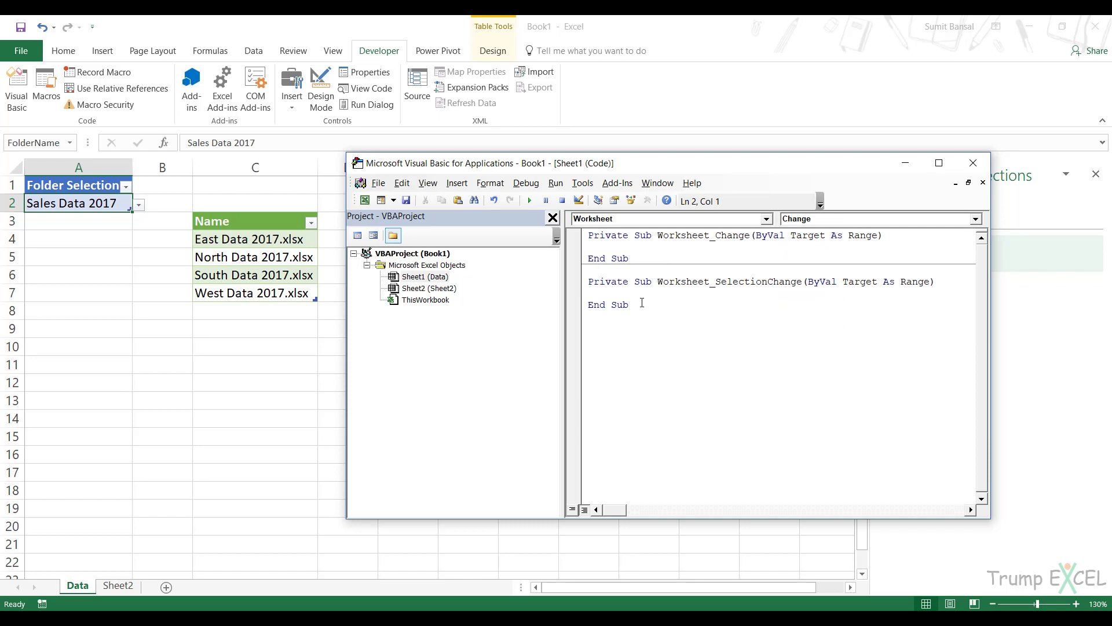
{"action": "left_click_drag", "start_coordinate": [641, 302], "coordinate": [589, 265]}
{"action": "key", "text": "Delete"}
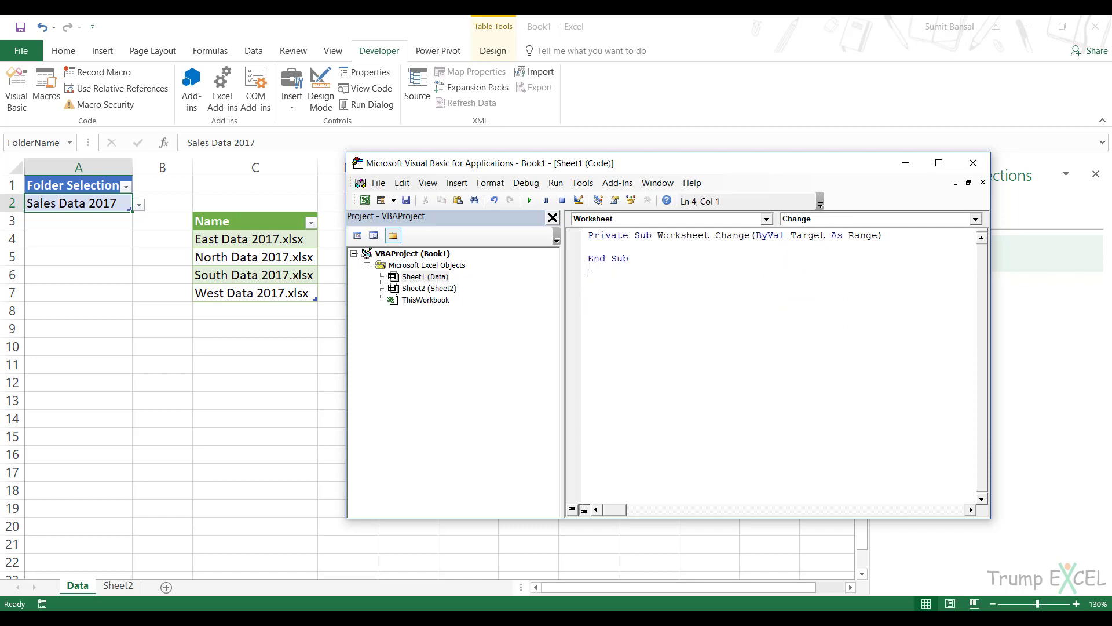
Write the condition If Target.Row = 2 And Target.Column = 1 Then inside the Worksheet_Change procedure
{"action": "key", "text": "Up"}
{"action": "key", "text": "Up"}
{"action": "key", "text": "Return"}
{"action": "key", "text": "Return"}
{"action": "key", "text": "Up"}
{"action": "key", "text": "Up"}
{"action": "type", "text": "If Target."}
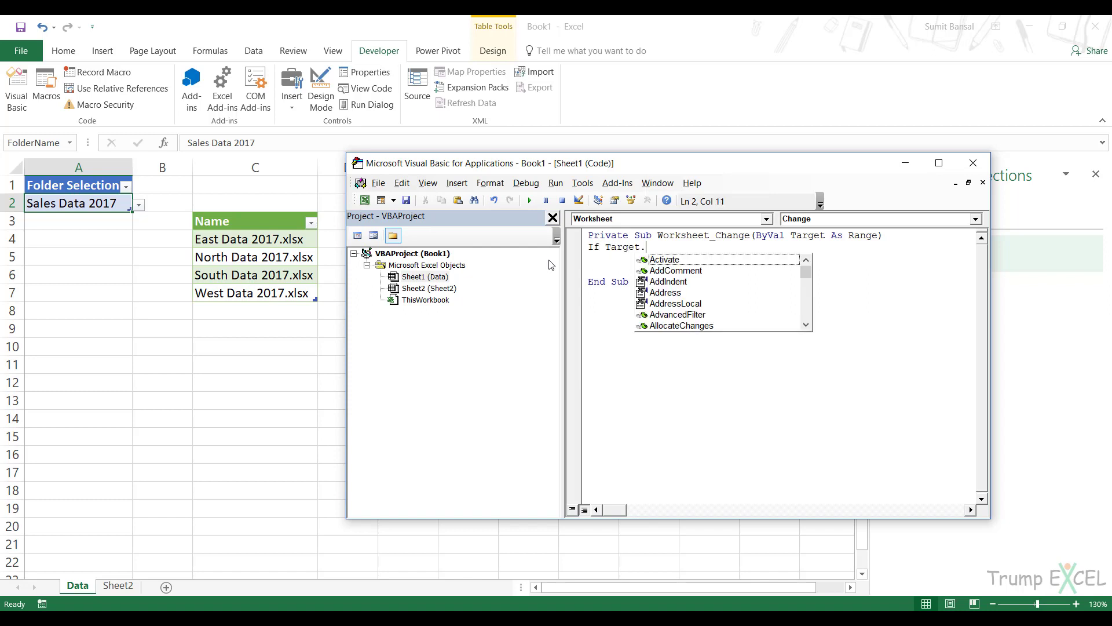
{"action": "type", "text": "Row = "}
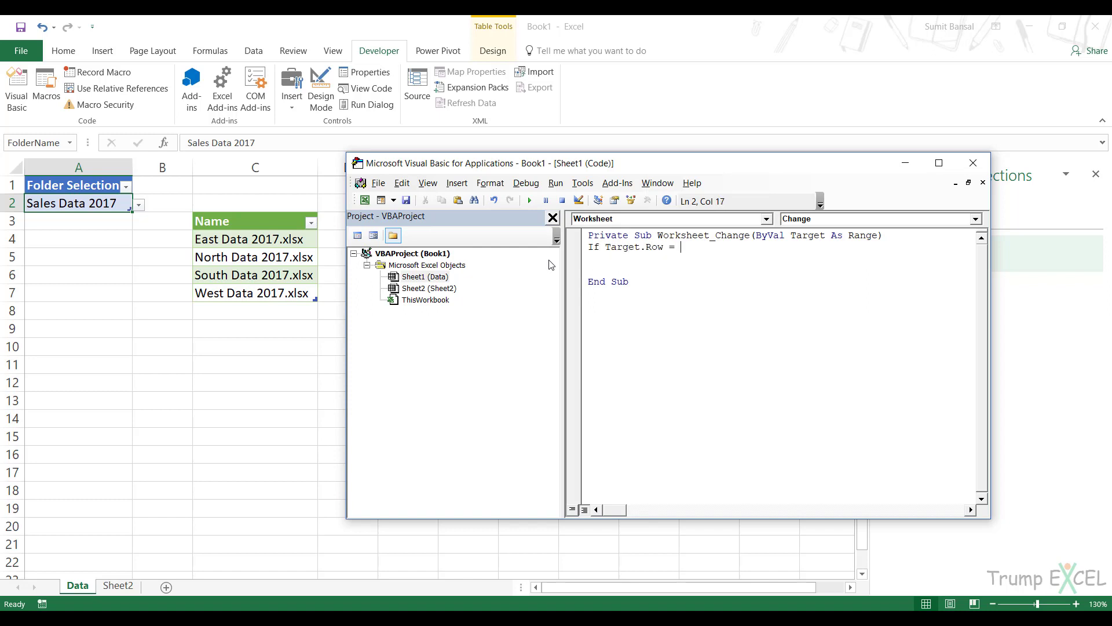
{"action": "type", "text": "2 and Target.Col"}
{"action": "key", "text": "Tab"}
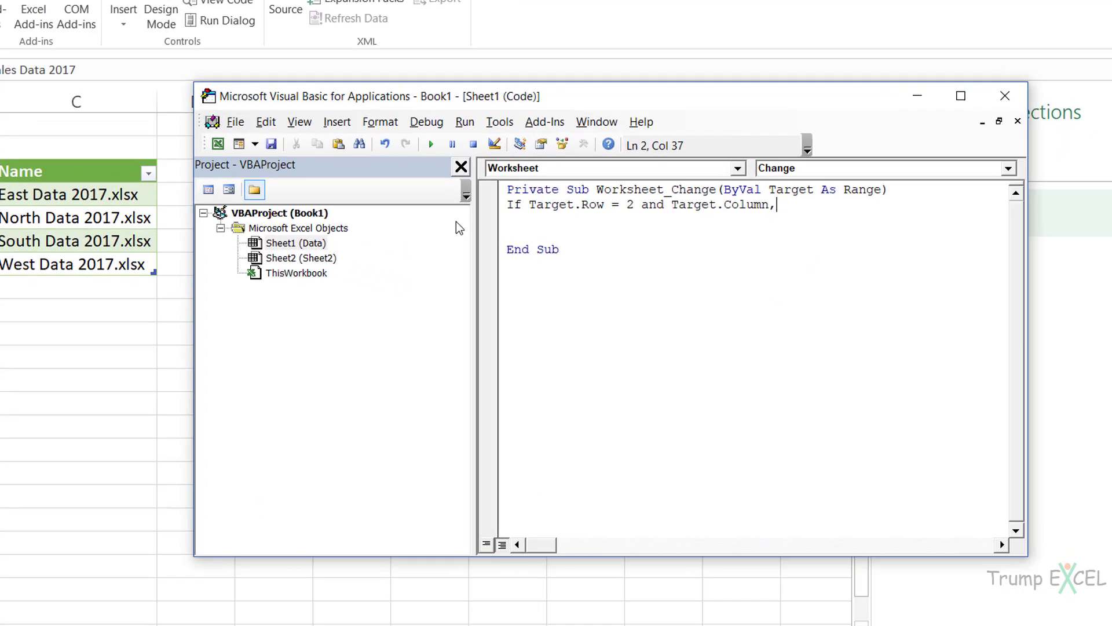
{"action": "type", "text": "="}
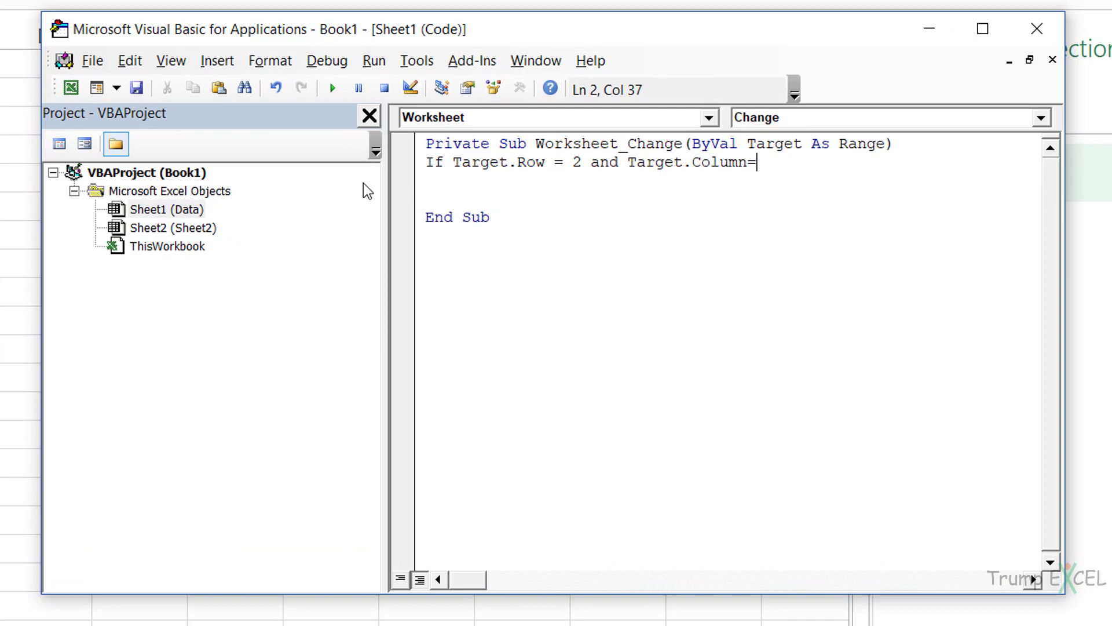
{"action": "key", "text": "BackSpace"}
{"action": "type", "text": "= 1"}
{"action": "key", "text": "Return"}
{"action": "type", "text": "Then"}
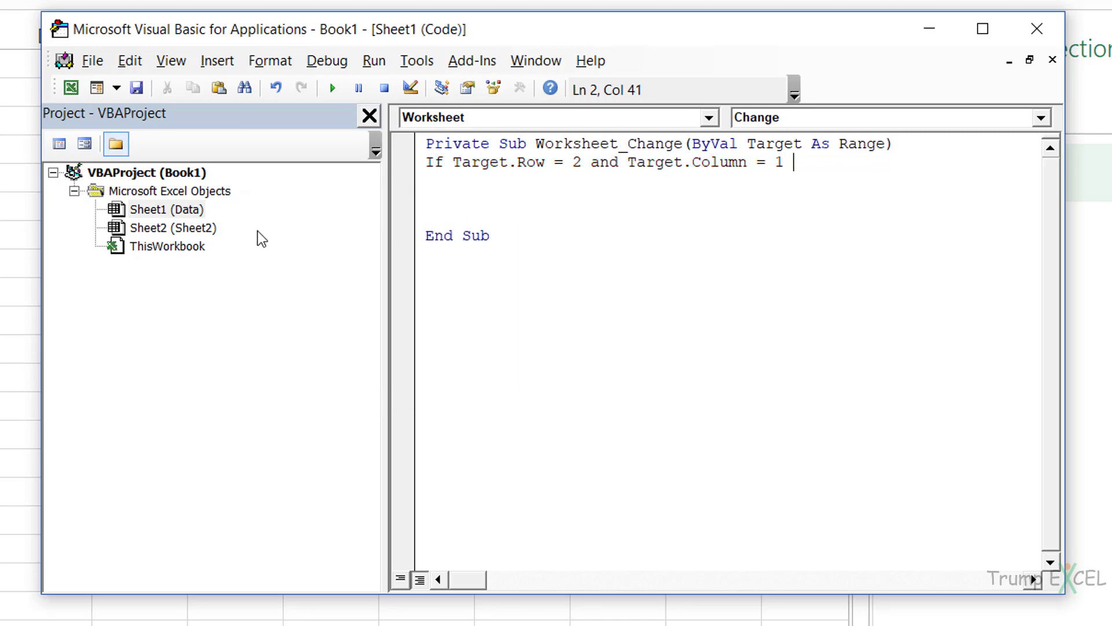
Close the condition with End If, leaving empty lines inside the block for its statement
{"action": "key", "text": "Return"}
{"action": "type", "text": "End If"}
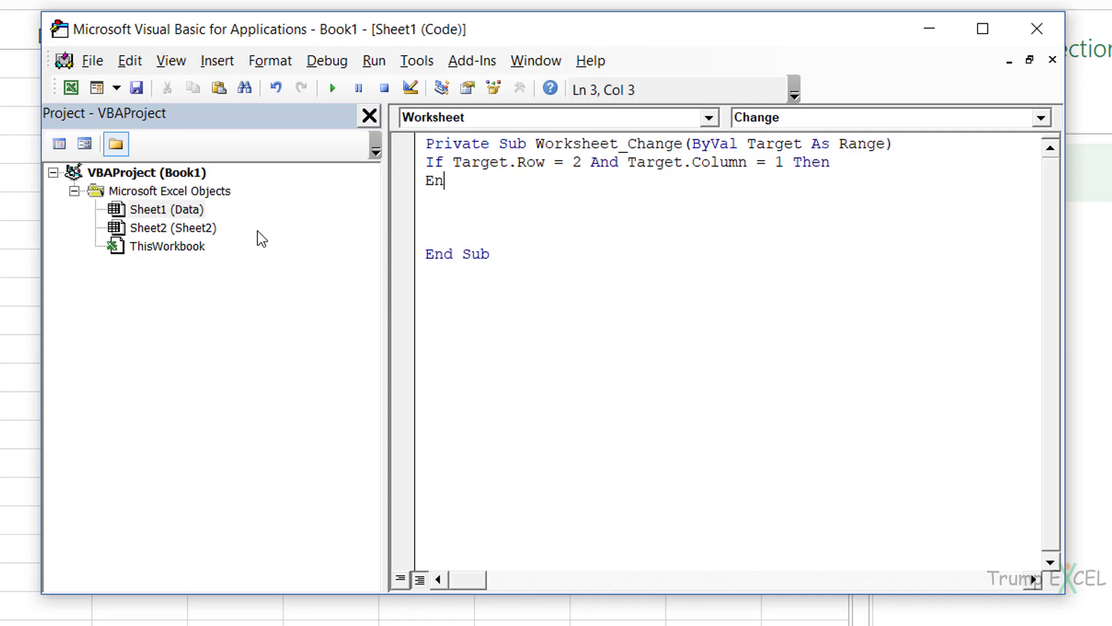
{"action": "key", "text": "Left"}
{"action": "key", "text": "Left"}
{"action": "key", "text": "Left"}
{"action": "key", "text": "Left"}
{"action": "key", "text": "Left"}
{"action": "key", "text": "Left"}
{"action": "key", "text": "Return"}
{"action": "key", "text": "Return"}
{"action": "key", "text": "Up"}
{"action": "key", "text": "Up"}
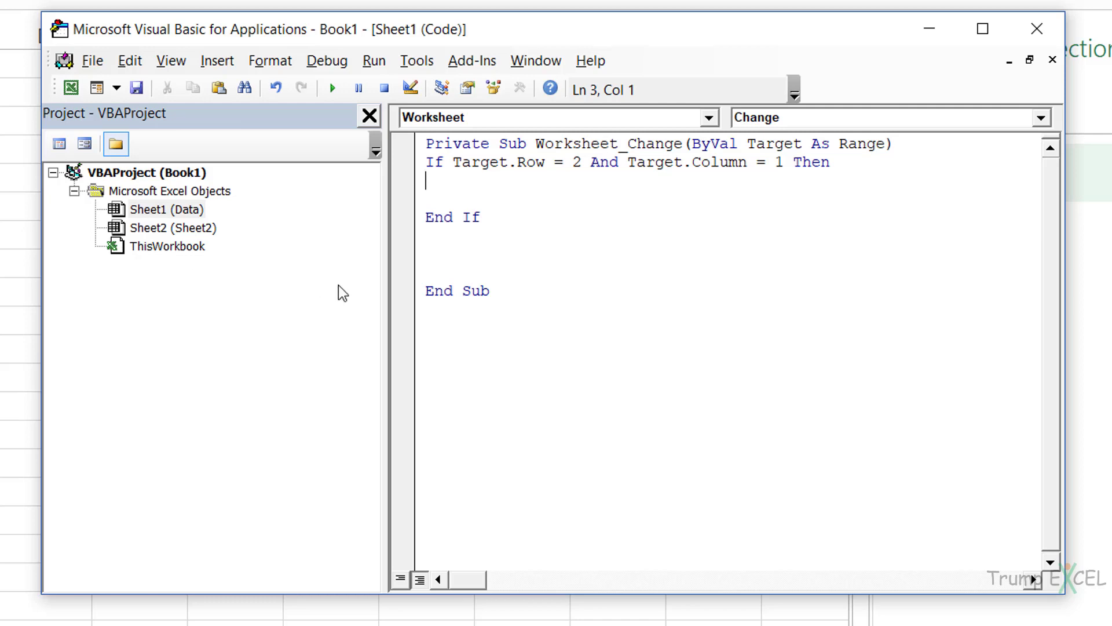
Begin the statement inside the If block with ActiveWorkbook.Connections
{"action": "type", "text": "Active"}
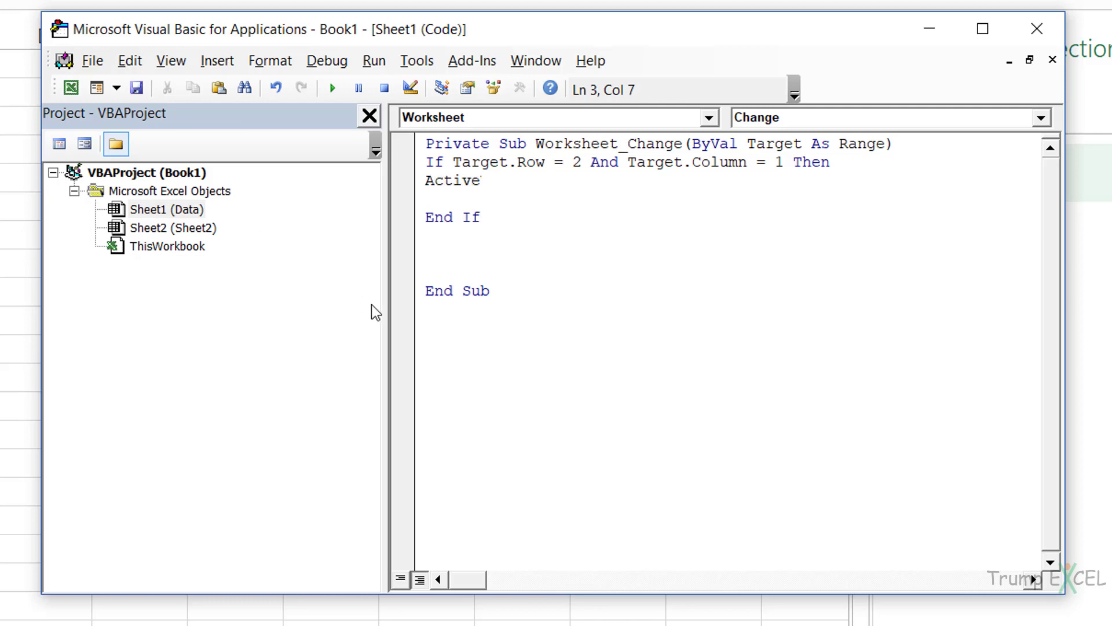
{"action": "type", "text": "W"}
{"action": "key", "text": "ctrl+space"}
{"action": "key", "text": "Down"}
{"action": "key", "text": "Tab"}
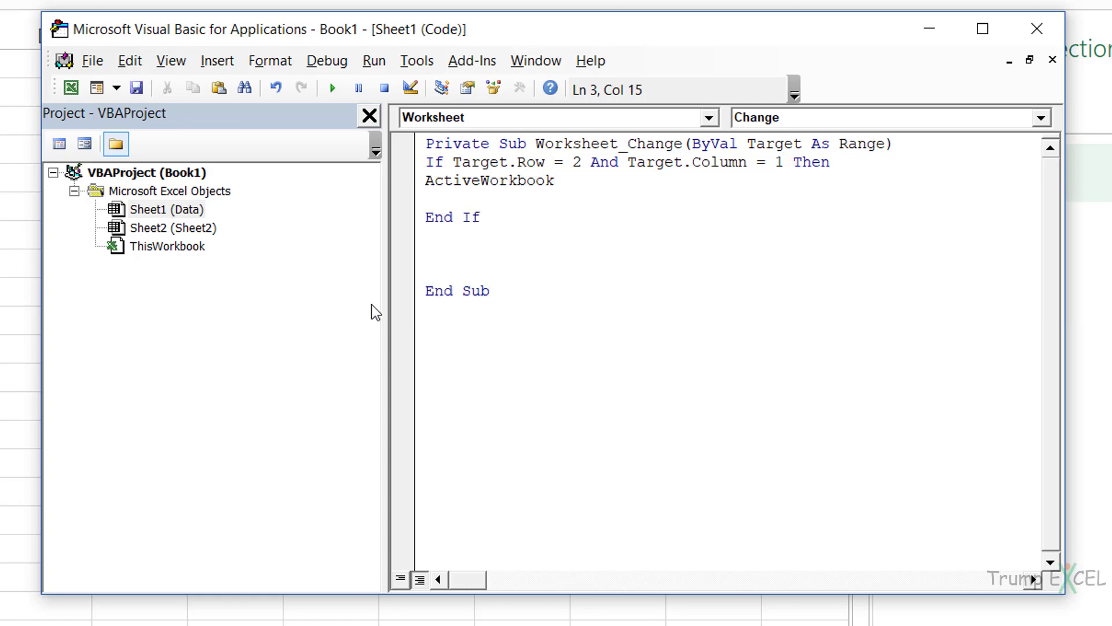
{"action": "type", "text": ".Conne"}
{"action": "key", "text": "Tab"}
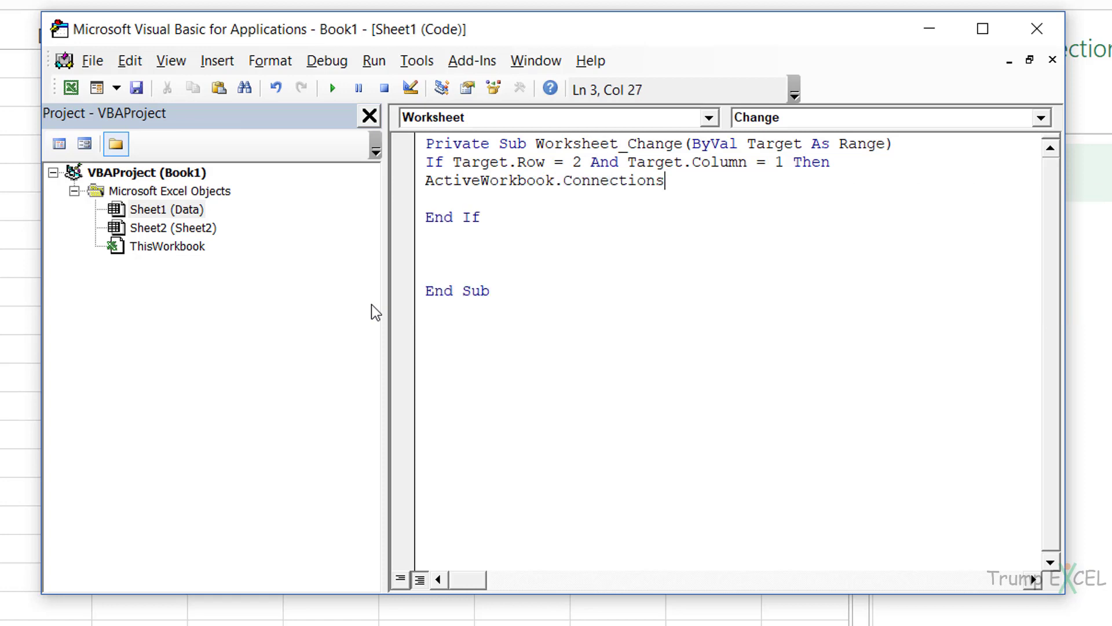
Complete the connection statement with ("Query - SalesData").Refresh
{"action": "type", "text": "()"}
{"action": "key", "text": "Left"}
{"action": "type", "text": "\"\""}
{"action": "key", "text": "Left"}
{"action": "type", "text": "Query "}
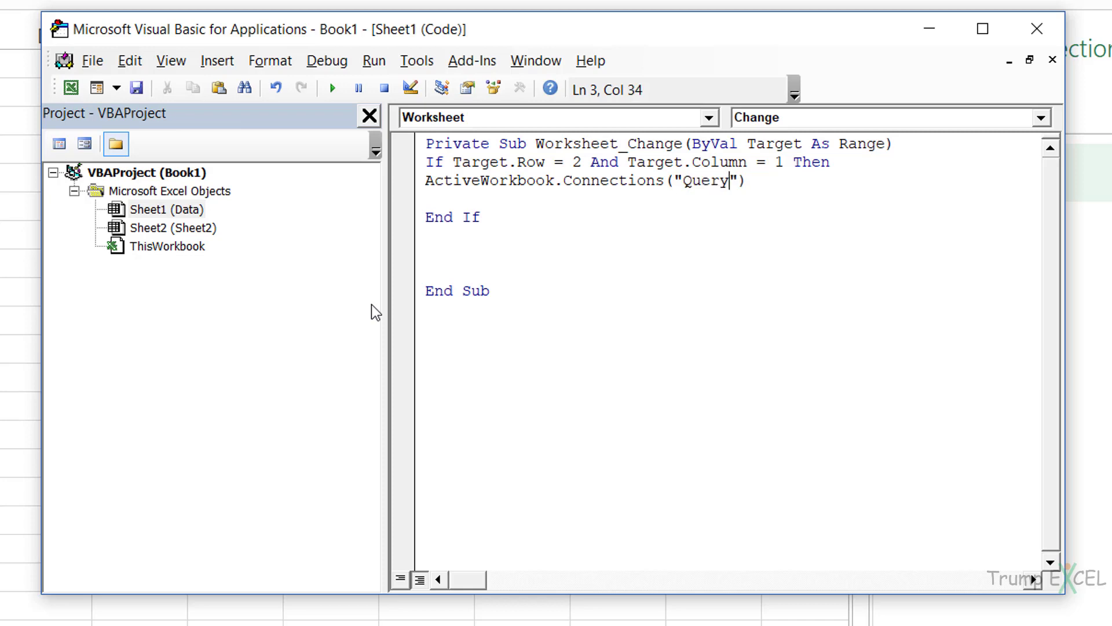
{"action": "type", "text": "-"}
{"action": "key", "text": "ctrl+shift+Left"}
{"action": "key", "text": "ctrl+shift+Left"}
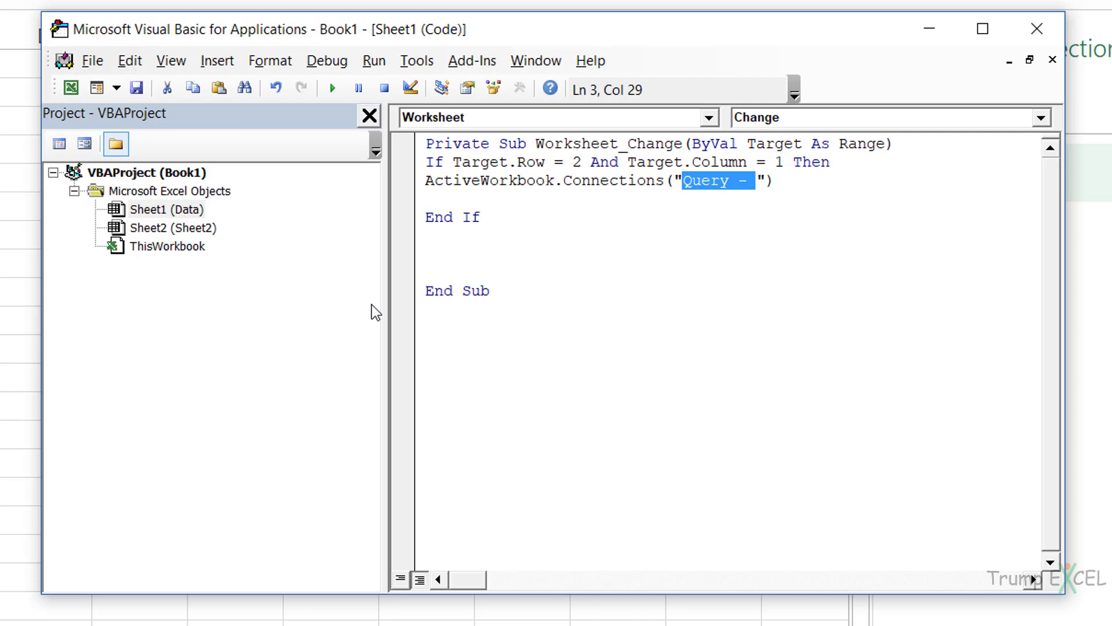
{"action": "key", "text": "Right"}
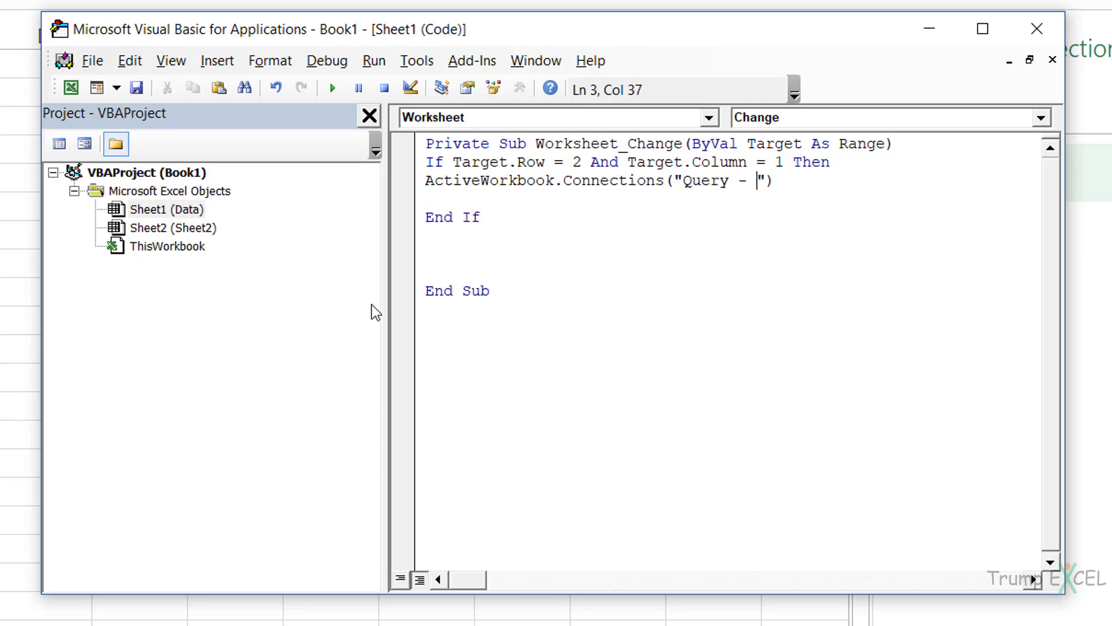
{"action": "type", "text": "SalesDa"}
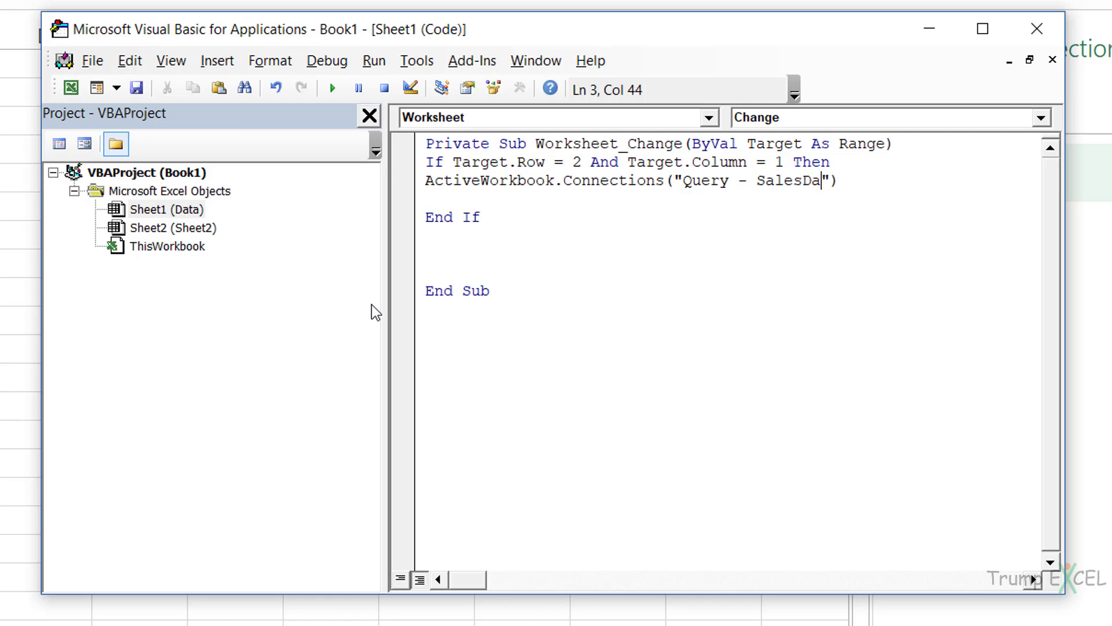
{"action": "type", "text": "ta"}
{"action": "key", "text": "Right"}
{"action": "key", "text": "Right"}
{"action": "type", "text": "."}
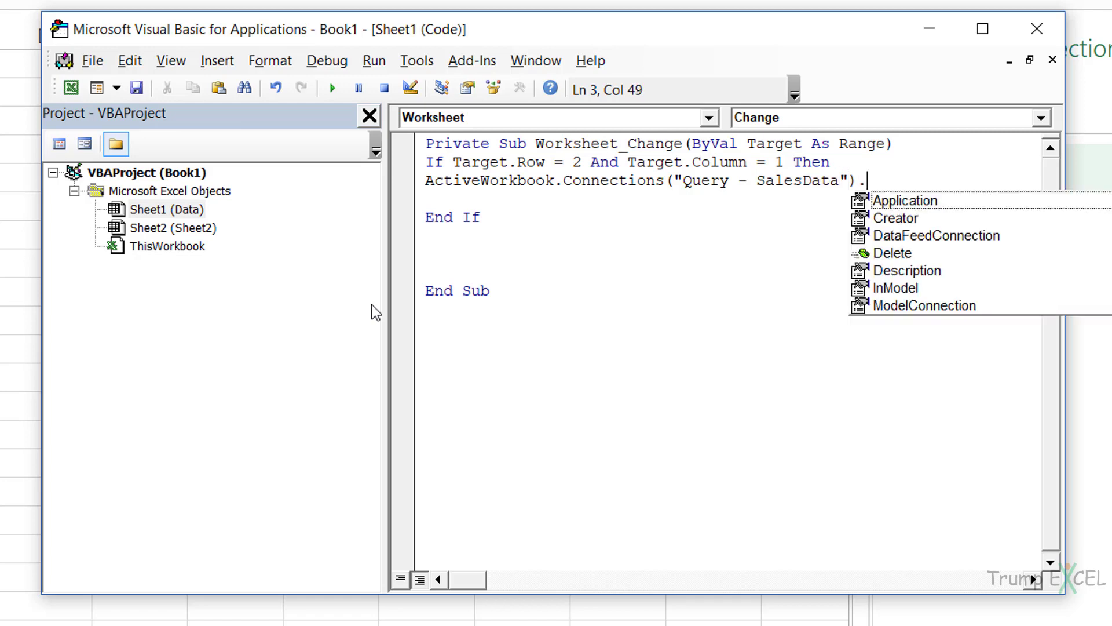
{"action": "type", "text": "Refresh"}
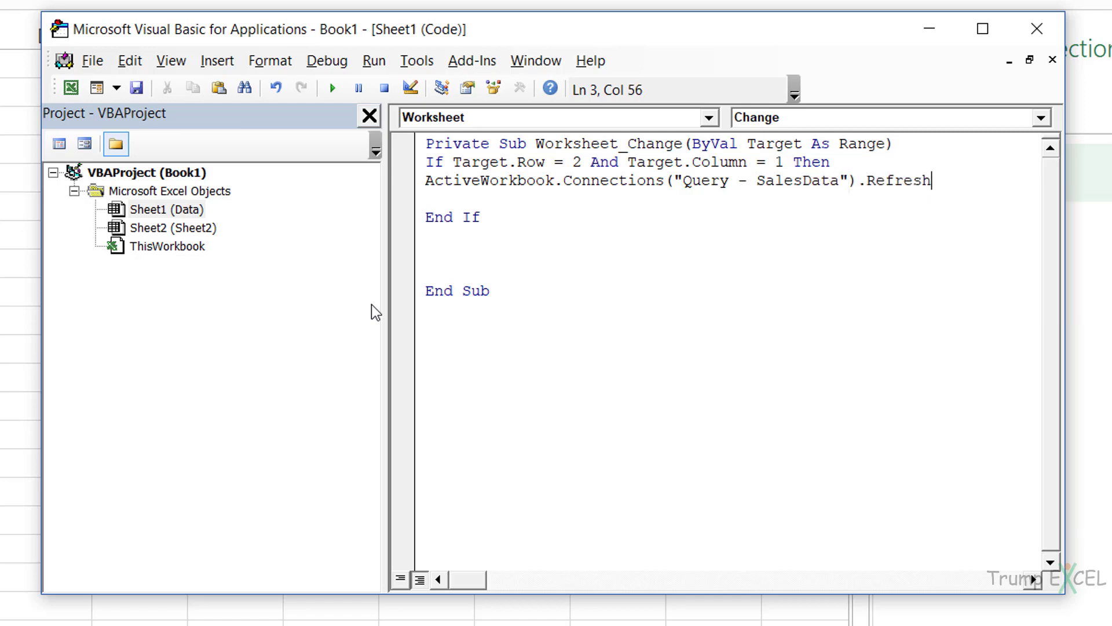
Remove the blank lines around End If in the procedure and close the Visual Basic editor
{"action": "left_click", "coordinate": [499, 200]}
{"action": "key", "text": "Delete"}
{"action": "left_click", "coordinate": [499, 203]}
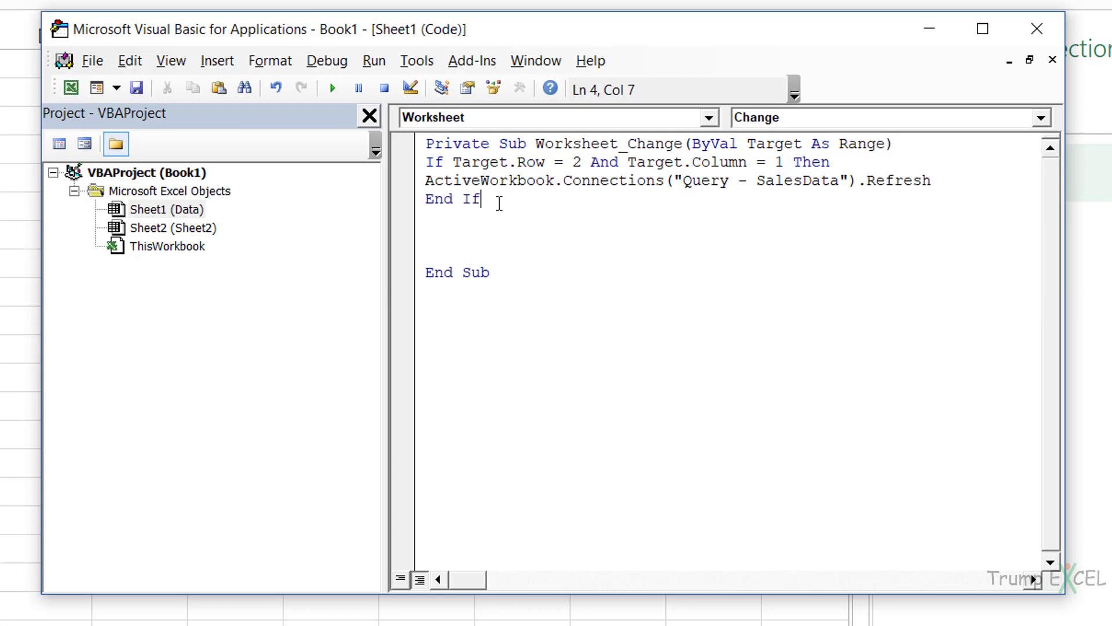
{"action": "key", "text": "Down"}
{"action": "key", "text": "Down"}
{"action": "key", "text": "Down"}
{"action": "key", "text": "BackSpace"}
{"action": "key", "text": "BackSpace"}
{"action": "key", "text": "BackSpace"}
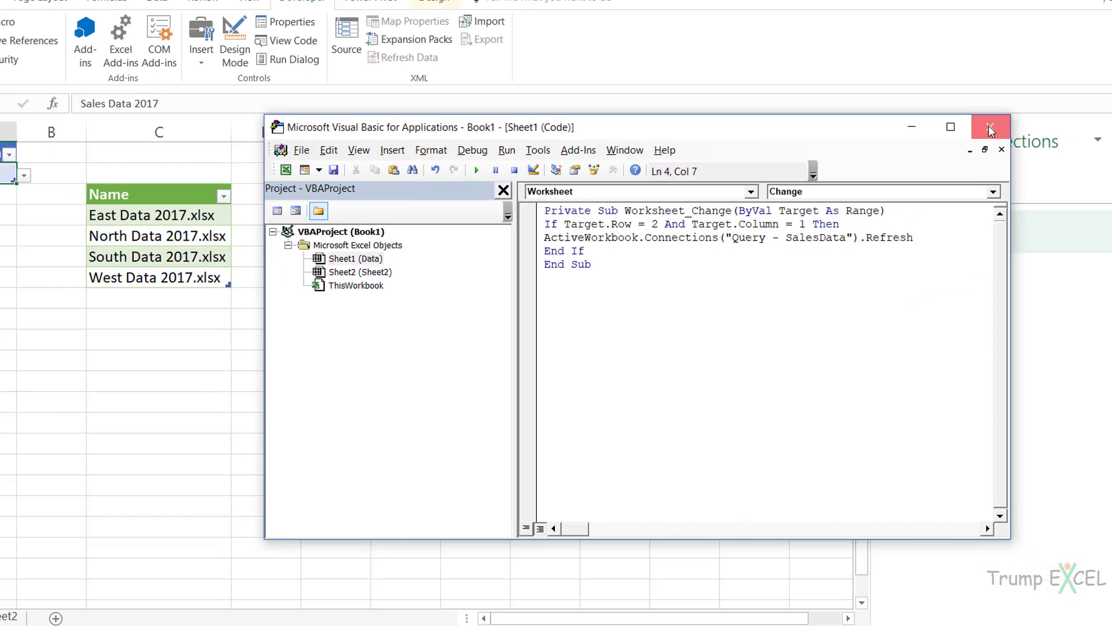
{"action": "left_click", "coordinate": [1037, 29]}
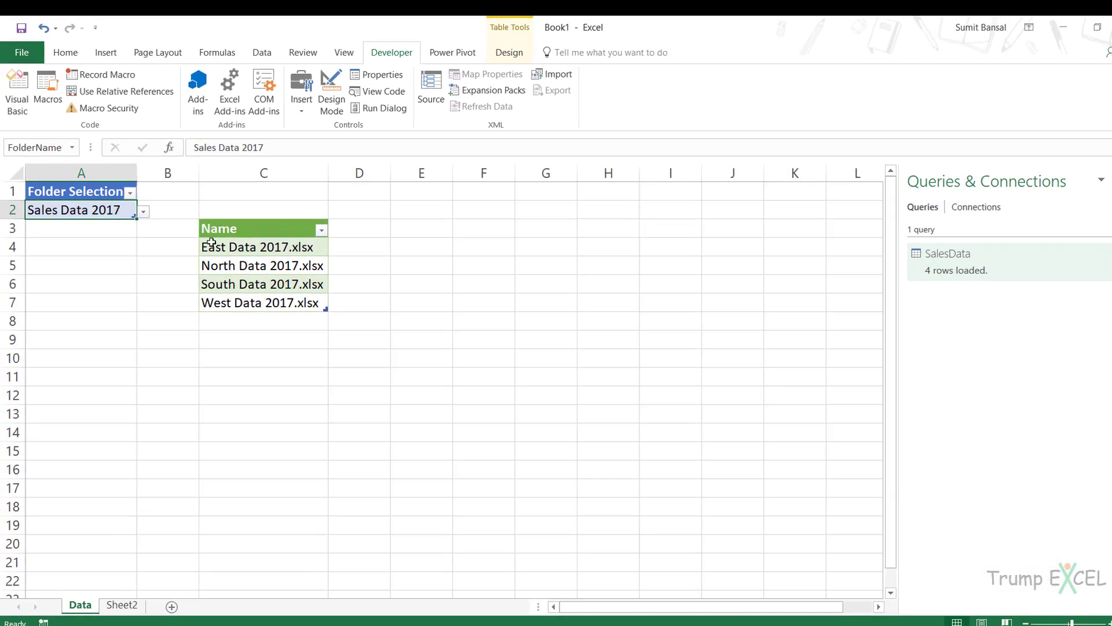
Test the automatic refresh by setting the Folder Selection to Sales Data 2016 and then to Sales Data 2018
{"action": "left_click", "coordinate": [143, 212]}
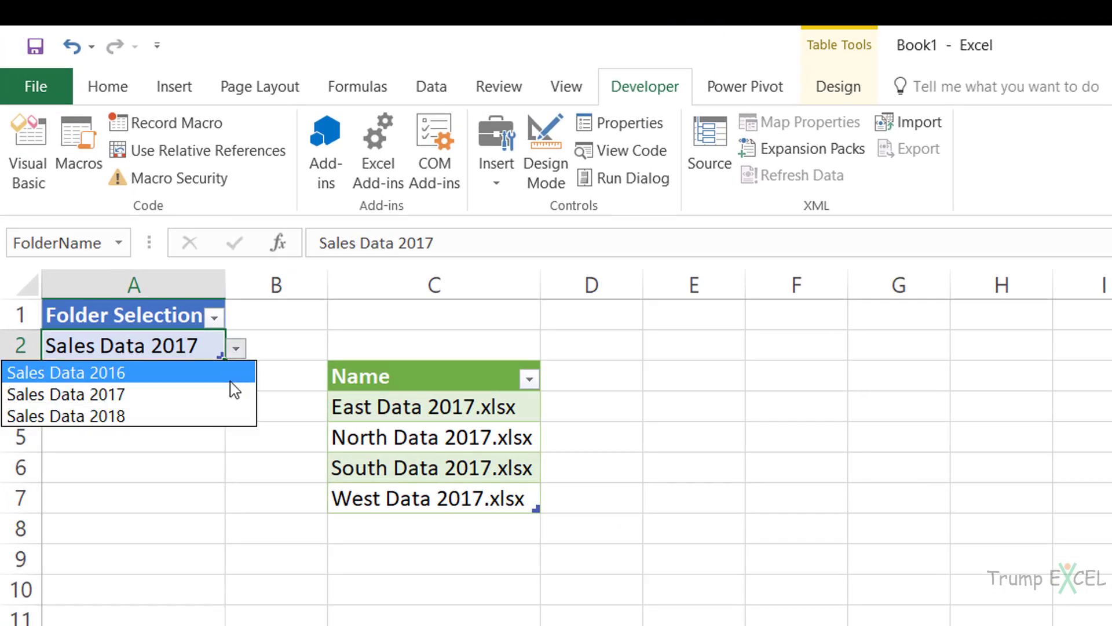
{"action": "left_click", "coordinate": [227, 376]}
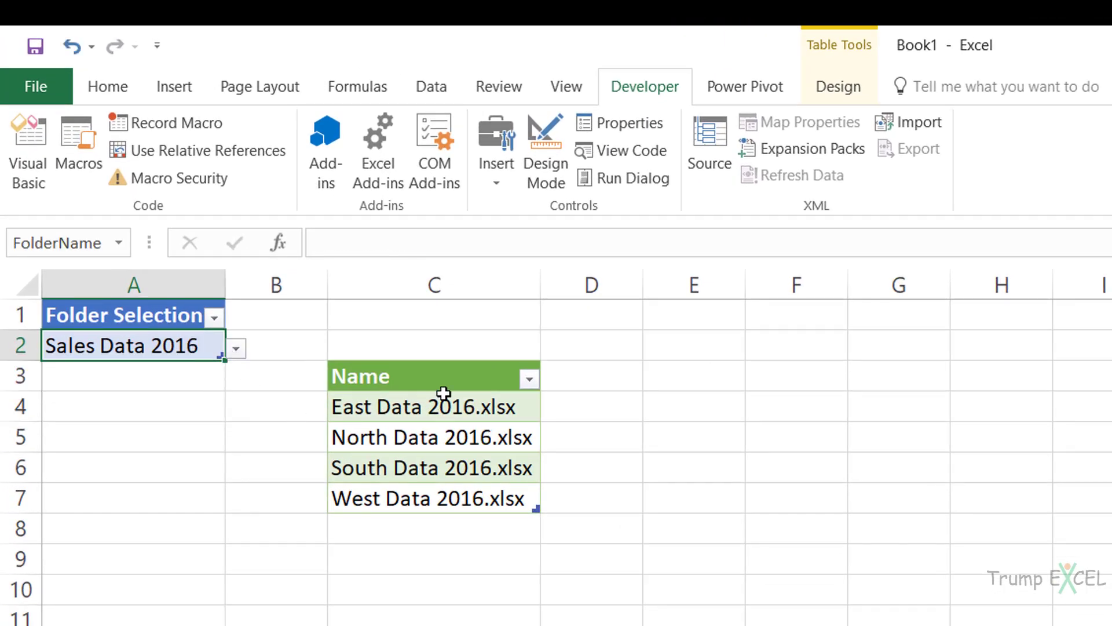
{"action": "left_click", "coordinate": [236, 348]}
{"action": "left_click", "coordinate": [227, 414]}
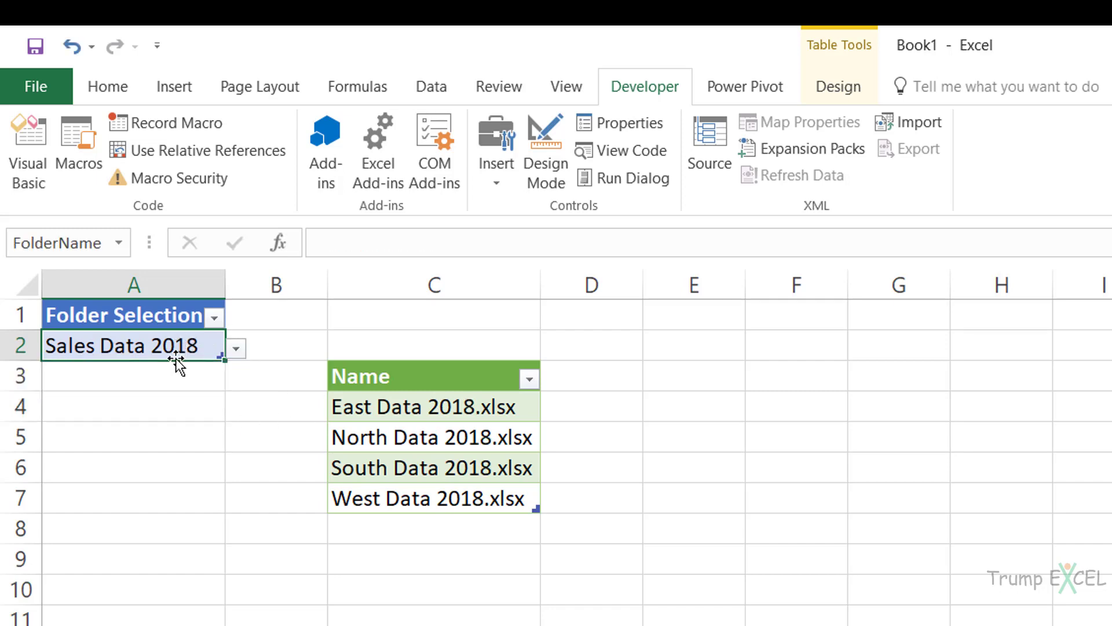